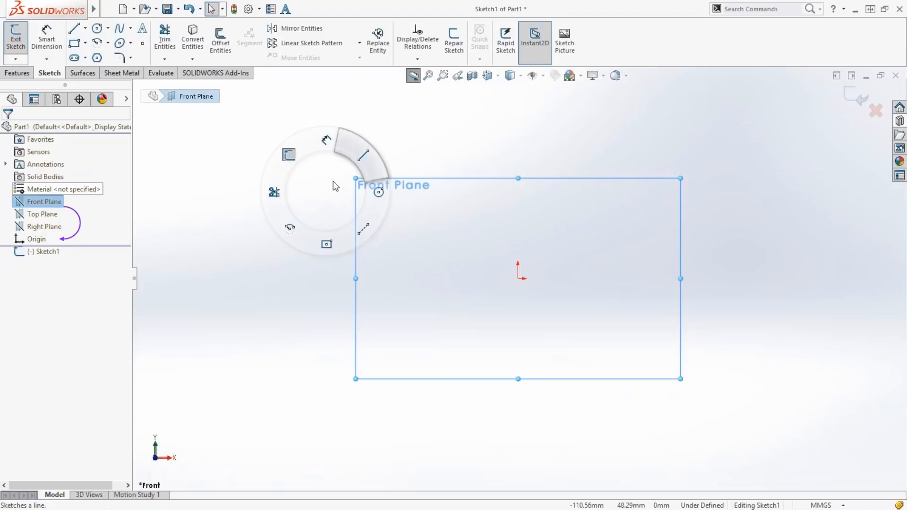
Clear the plane selection, open the customization settings for the sketch shortcut bar and move the dialog and its toolbar preview.
{"action": "key", "text": "Escape"}
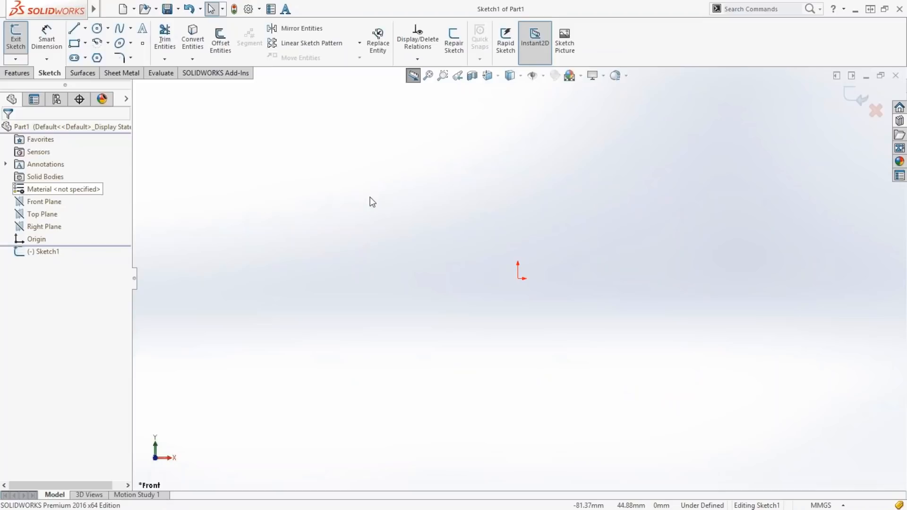
{"action": "key", "text": "s"}
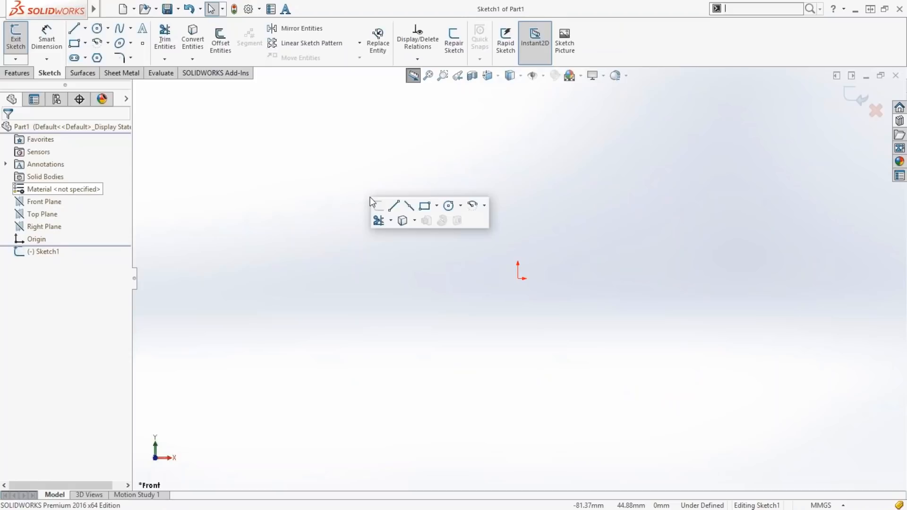
{"action": "right_click", "coordinate": [472, 220]}
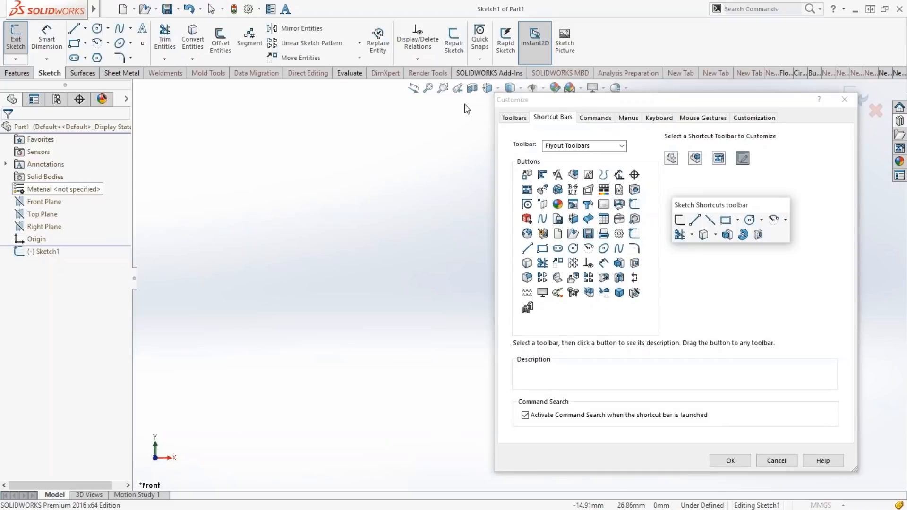
{"action": "left_click_drag", "start_coordinate": [662, 100], "coordinate": [580, 97]}
{"action": "left_click_drag", "start_coordinate": [711, 206], "coordinate": [639, 206]}
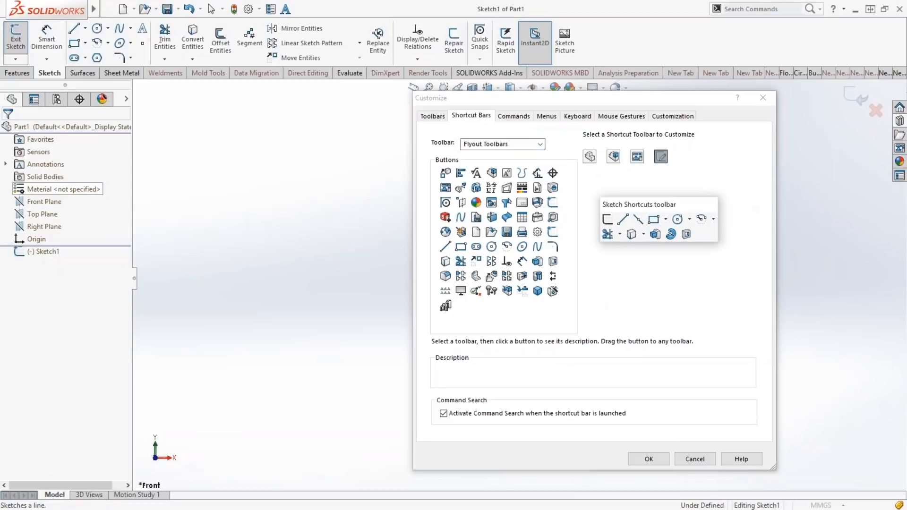
List the Sketch toolbar commands and try to add the Style Spline command to the sketch shortcut bar.
{"action": "left_click", "coordinate": [541, 144]}
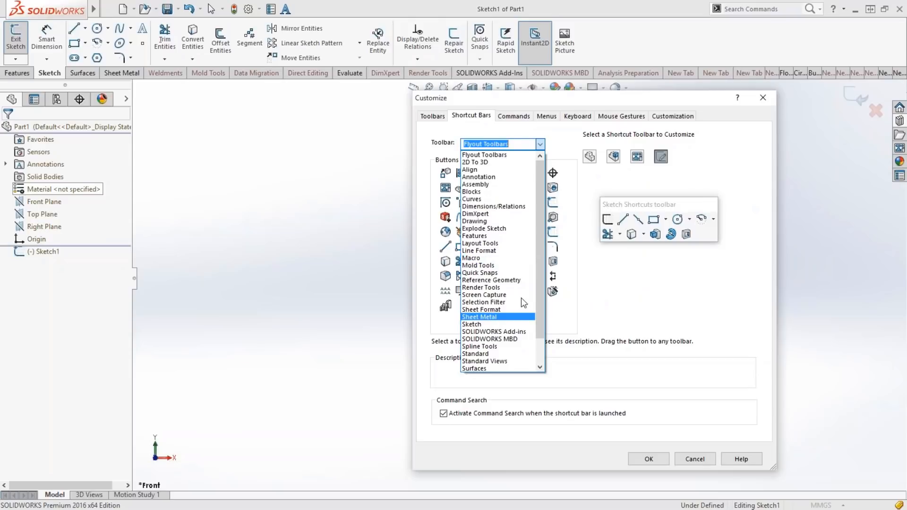
{"action": "left_click", "coordinate": [473, 325]}
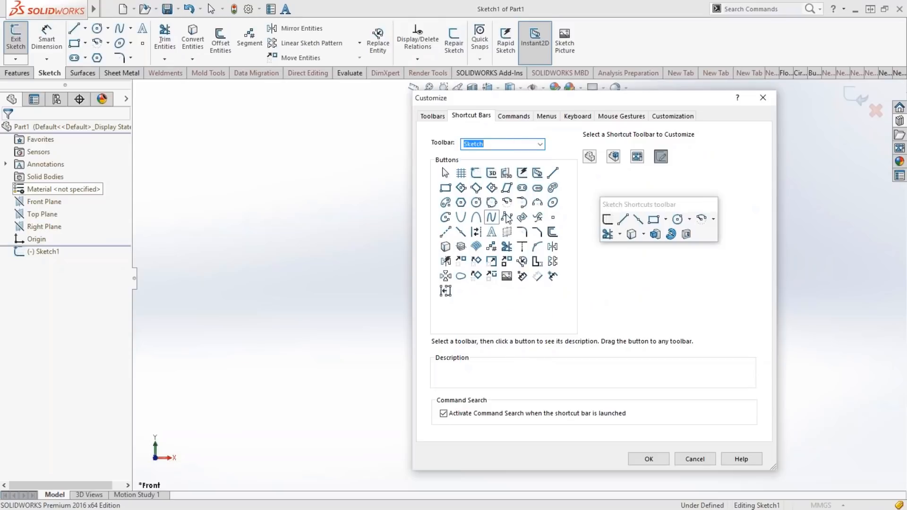
{"action": "mouse_move", "coordinate": [507, 217]}
{"action": "left_mouse_down"}
{"action": "mouse_move", "coordinate": [677, 320]}
{"action": "mouse_move", "coordinate": [702, 235]}
{"action": "mouse_move", "coordinate": [722, 275]}
{"action": "left_mouse_up"}
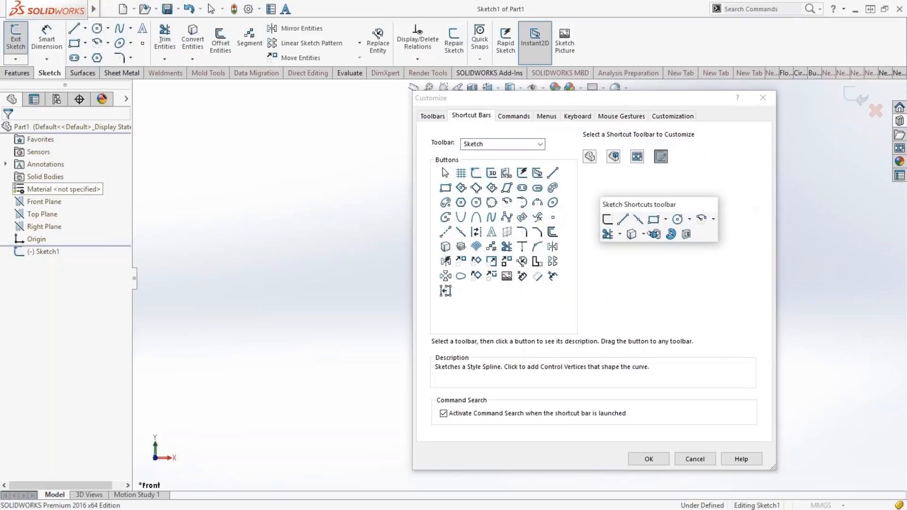
{"action": "mouse_move", "coordinate": [718, 231]}
{"action": "left_mouse_down"}
{"action": "mouse_move", "coordinate": [708, 233]}
{"action": "mouse_move", "coordinate": [719, 231]}
{"action": "left_mouse_up"}
Examine the drawing, assembly and part shortcut bars available for customization.
{"action": "left_click", "coordinate": [636, 159]}
{"action": "left_click", "coordinate": [614, 157]}
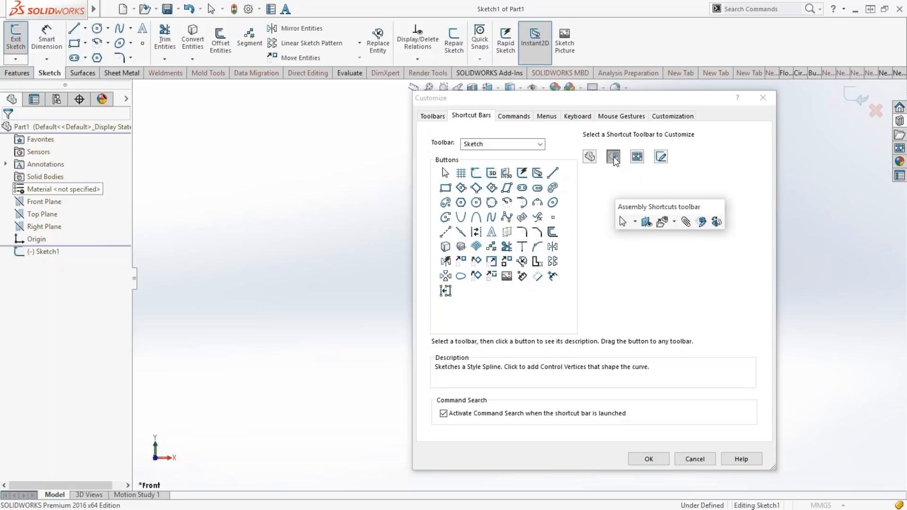
{"action": "left_click", "coordinate": [590, 159]}
{"action": "mouse_move", "coordinate": [614, 206]}
{"action": "left_mouse_down"}
{"action": "mouse_move", "coordinate": [629, 204]}
{"action": "mouse_move", "coordinate": [619, 206]}
{"action": "left_mouse_up"}
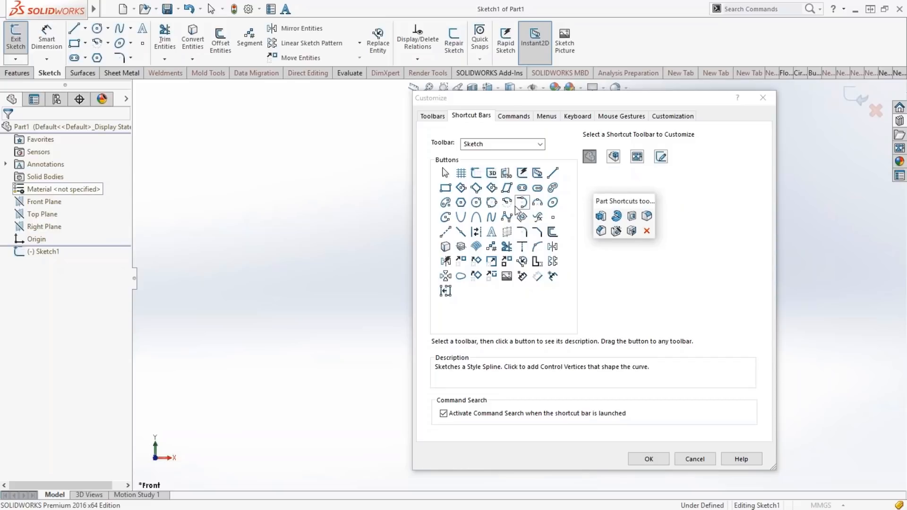
Review only the commands that have mouse gestures assigned and leave the customization settings without saving.
{"action": "left_click", "coordinate": [621, 116]}
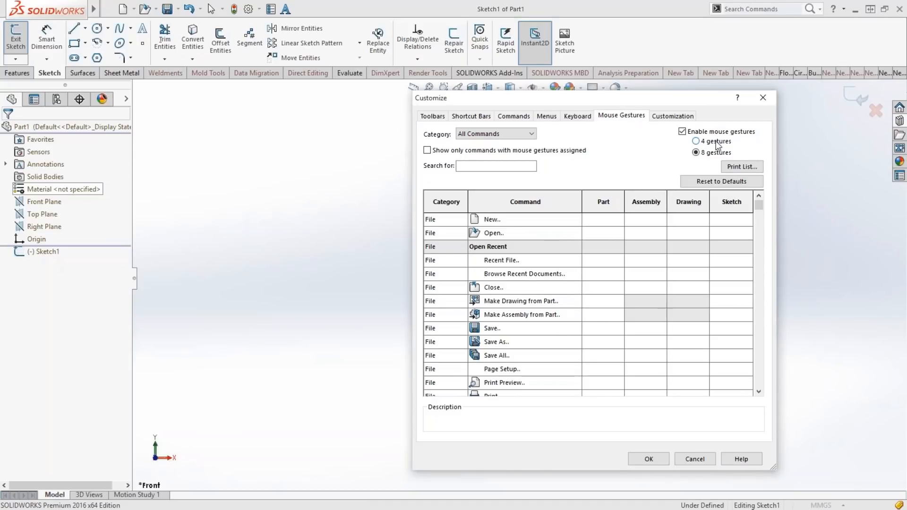
{"action": "left_click", "coordinate": [439, 155]}
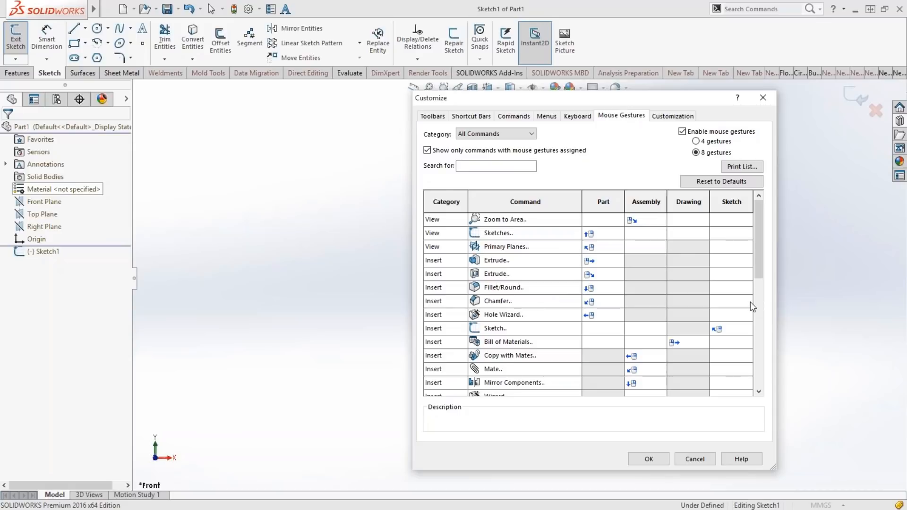
{"action": "scroll", "coordinate": [767, 341], "scroll_direction": "down", "scroll_amount": 3}
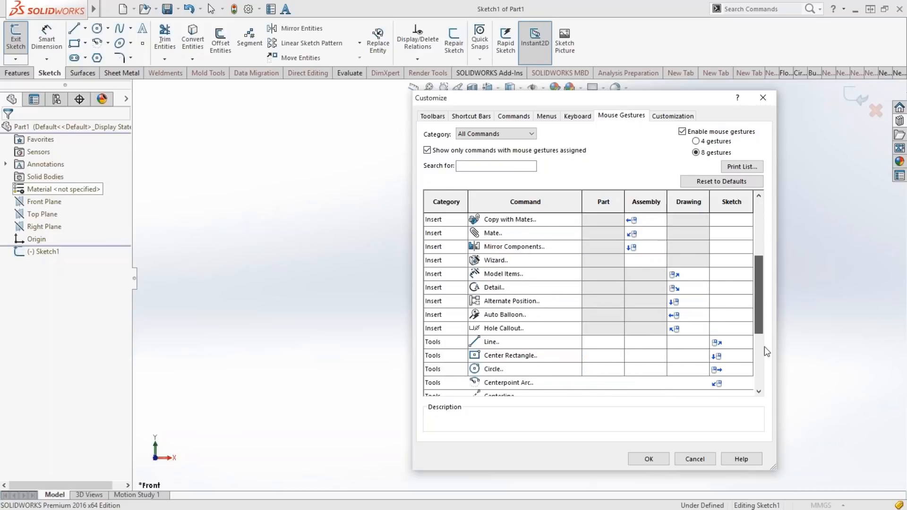
{"action": "scroll", "coordinate": [765, 352], "scroll_direction": "down", "scroll_amount": 1}
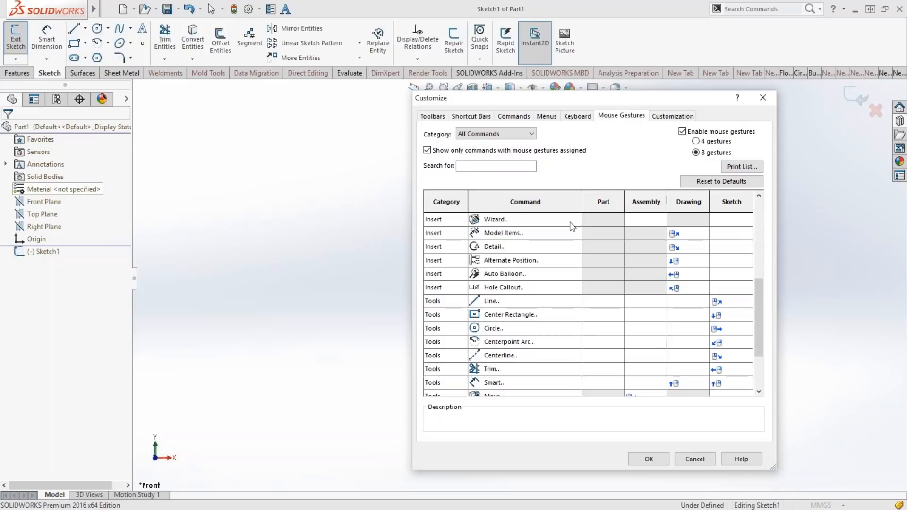
{"action": "left_click", "coordinate": [690, 459]}
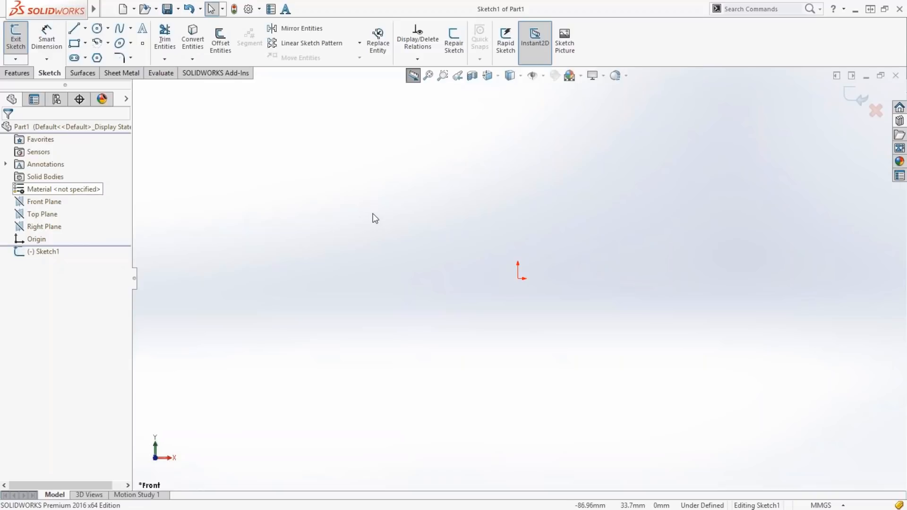
Sketch a vertical line about 90 mm long upward from the origin.
{"action": "right_click_drag", "start_coordinate": [375, 218], "coordinate": [416, 217]}
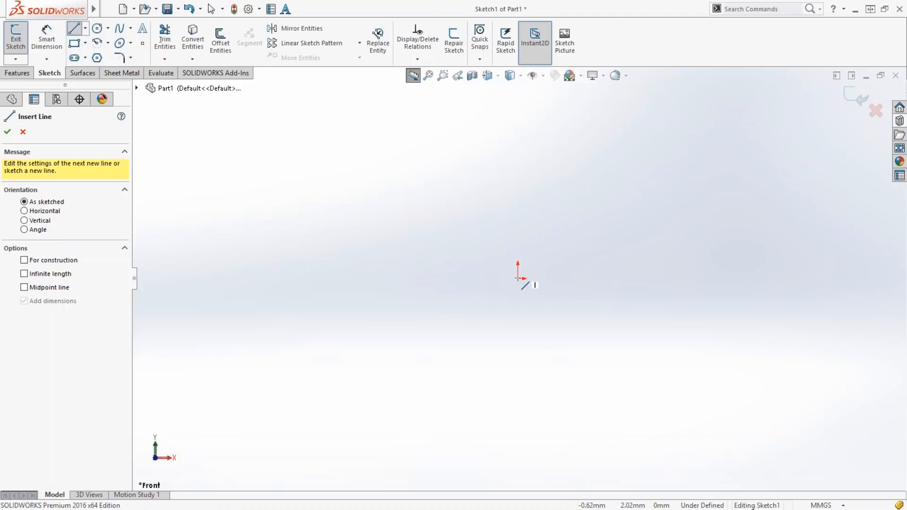
{"action": "left_click", "coordinate": [518, 279]}
{"action": "left_click", "coordinate": [520, 115]}
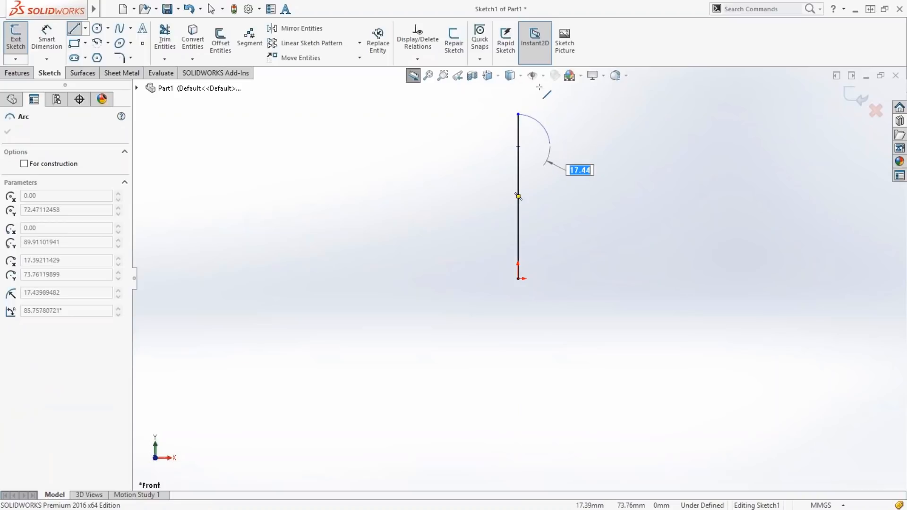
Close the profile with an upper arc, a slanted tangent line about 44 mm long and a lower arc ending at the origin.
{"action": "left_click", "coordinate": [479, 85]}
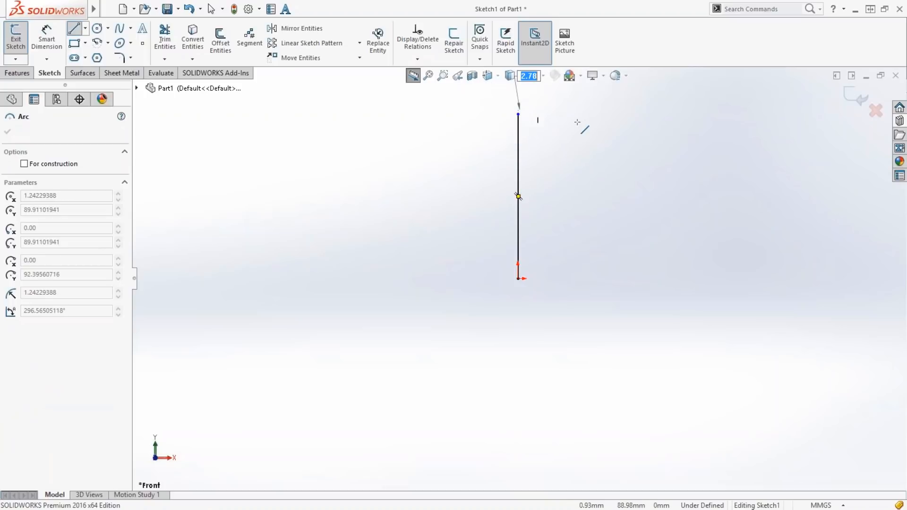
{"action": "left_click", "coordinate": [558, 150]}
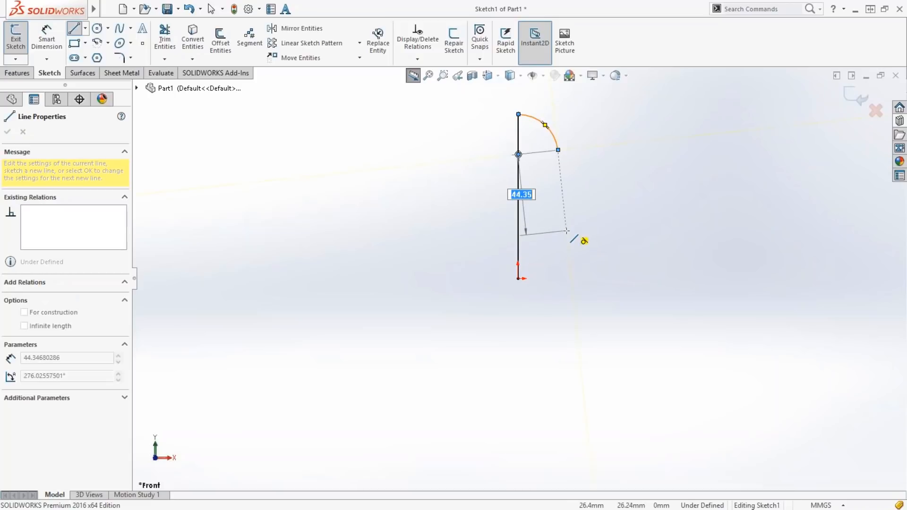
{"action": "left_click", "coordinate": [567, 231]}
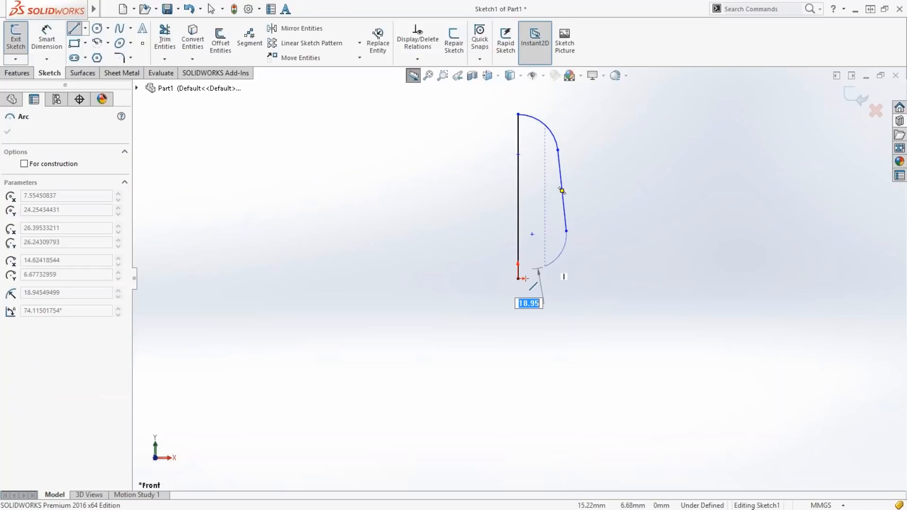
{"action": "left_click", "coordinate": [523, 279]}
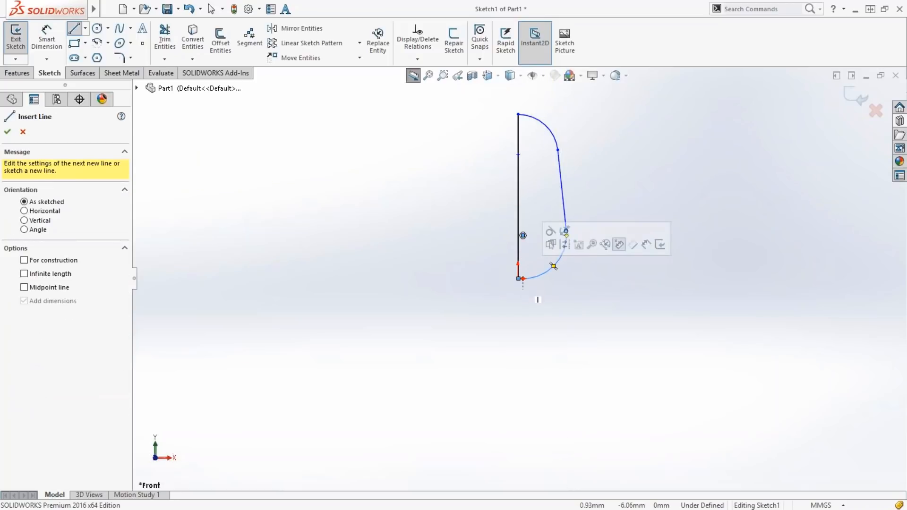
{"action": "key", "text": "Escape"}
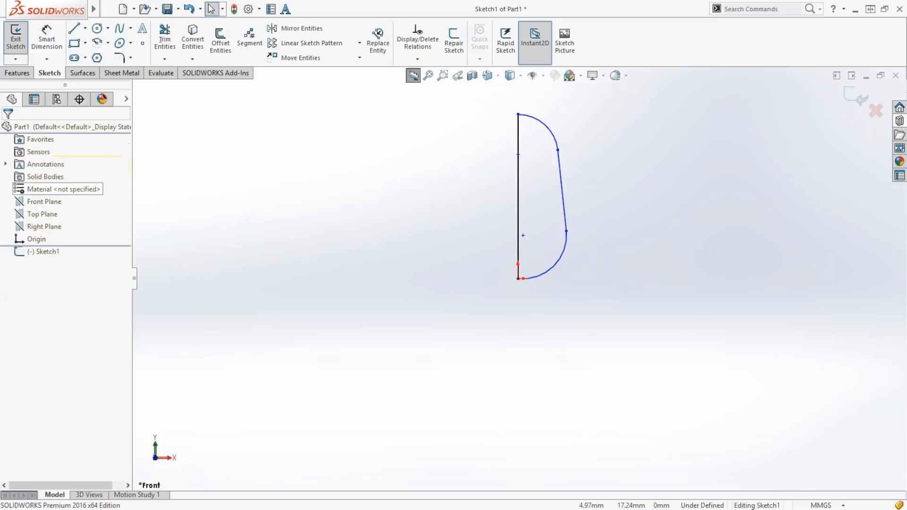
Make the lower arc's centre point coincident with the vertical line.
{"action": "left_click", "coordinate": [523, 236]}
{"action": "left_click", "coordinate": [519, 196], "text": "ctrl"}
{"action": "left_click", "coordinate": [564, 195]}
{"action": "left_click", "coordinate": [481, 244]}
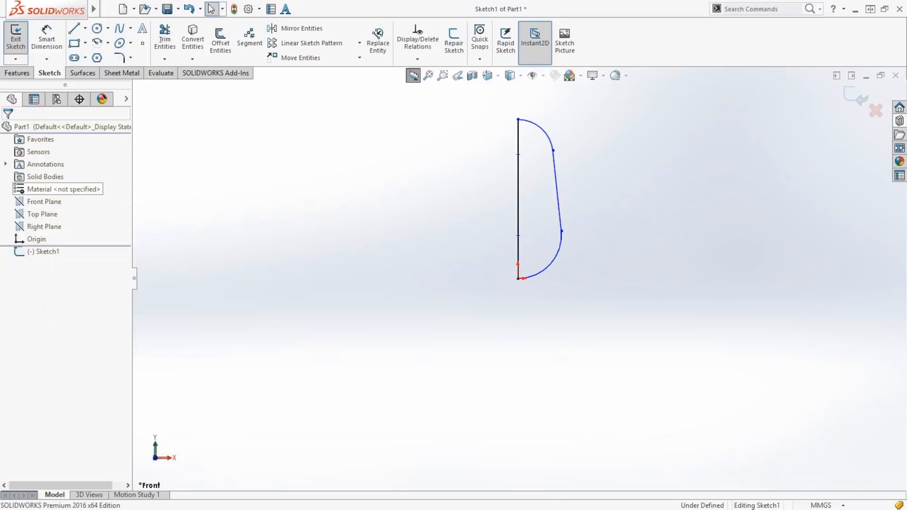
Dimension the lower arc with a radius of 20 mm.
{"action": "middle_click_drag", "start_coordinate": [468, 244], "coordinate": [455, 306], "text": "ctrl"}
{"action": "scroll", "coordinate": [519, 278], "scroll_direction": "down", "scroll_amount": 2}
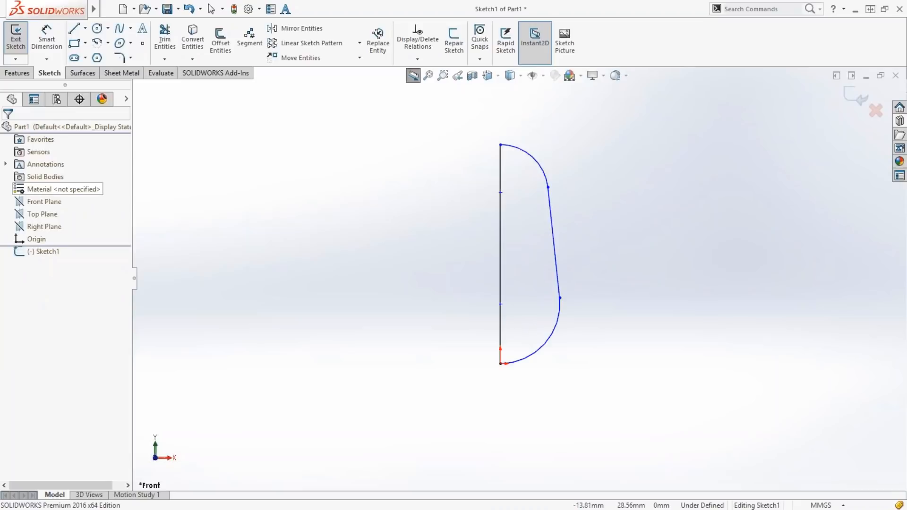
{"action": "key", "text": "d"}
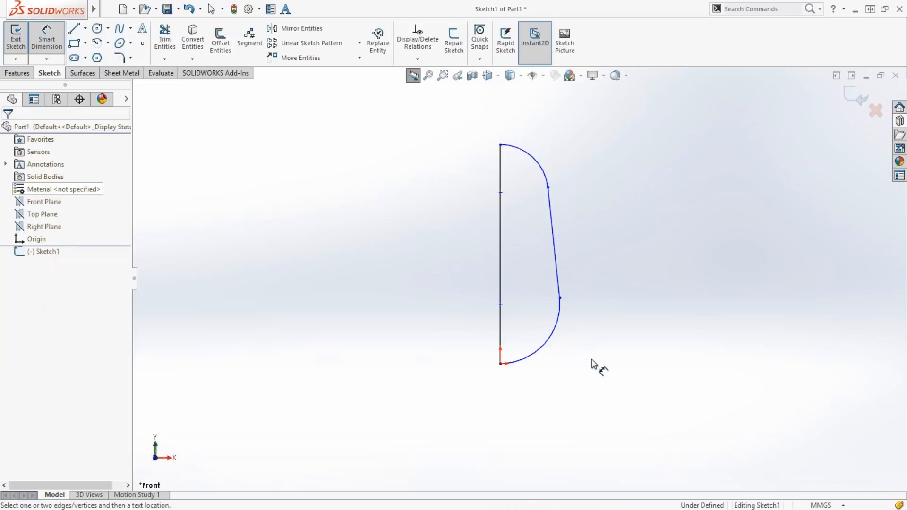
{"action": "left_click", "coordinate": [544, 348]}
{"action": "left_click", "coordinate": [594, 359]}
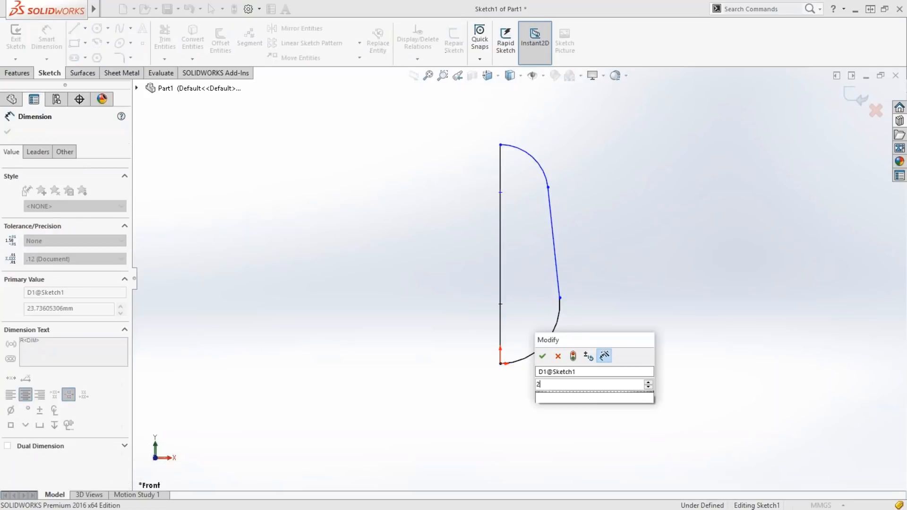
{"action": "type", "text": "20"}
{"action": "key", "text": "Return"}
Dimension the upper arc with a radius of 14 mm.
{"action": "left_click", "coordinate": [535, 153]}
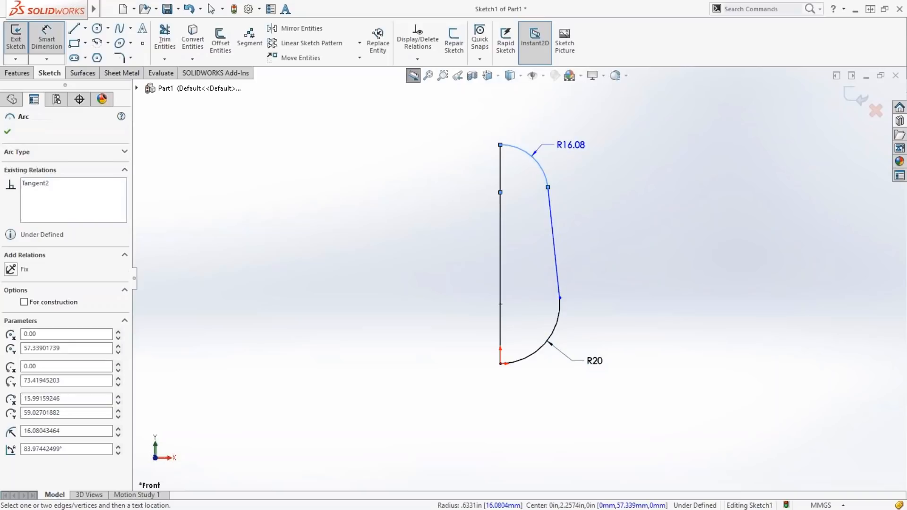
{"action": "left_click", "coordinate": [570, 144]}
{"action": "type", "text": "14"}
{"action": "key", "text": "Return"}
Dimension the vertical distance between the two arc centres as 44 mm.
{"action": "left_click", "coordinate": [501, 193]}
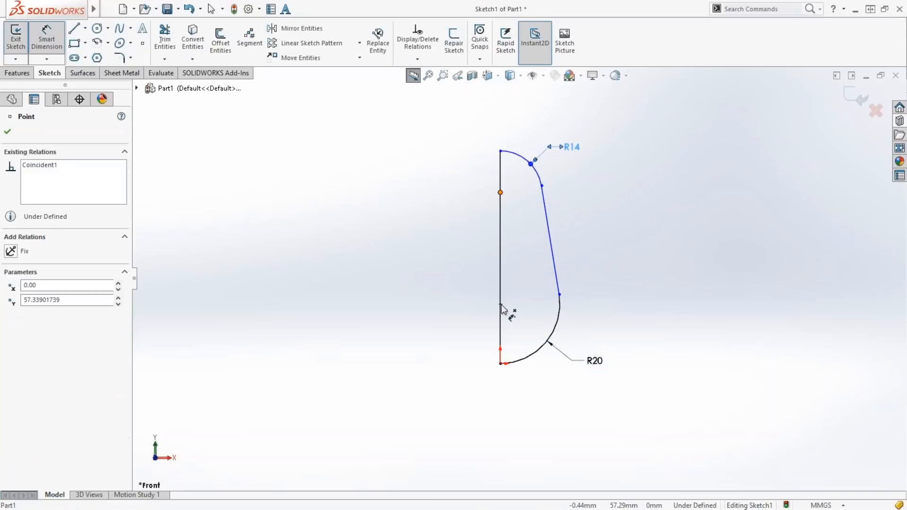
{"action": "left_click", "coordinate": [500, 304]}
{"action": "left_click", "coordinate": [432, 248]}
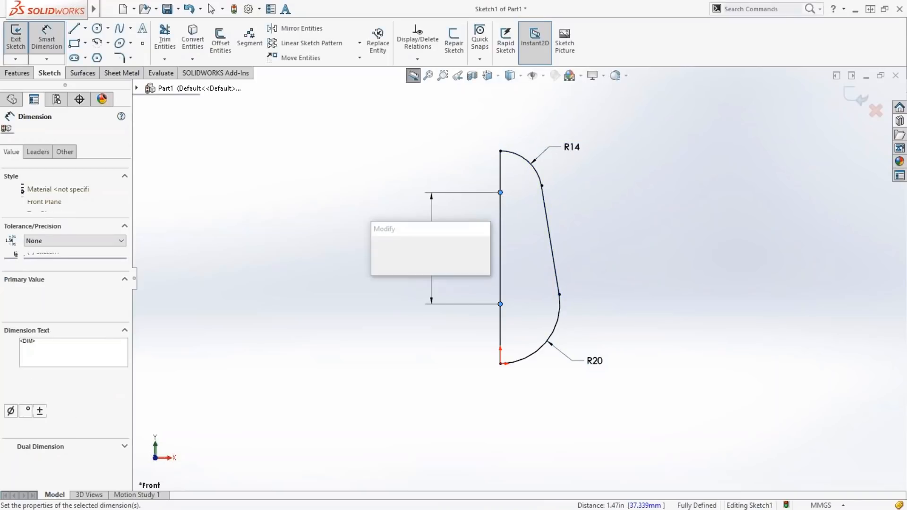
{"action": "type", "text": "44"}
{"action": "key", "text": "Return"}
{"action": "key", "text": "Escape"}
{"action": "key", "text": "f"}
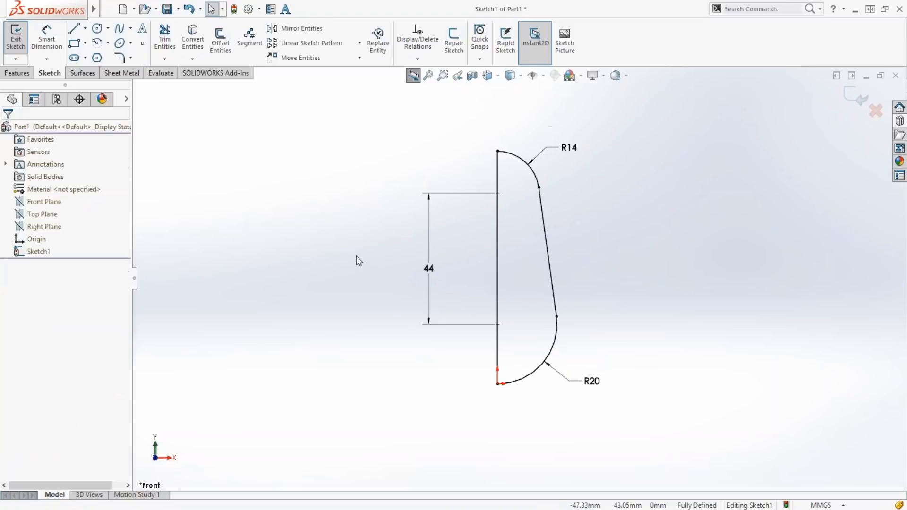
Revolve the closed profile 360 degrees around the vertical line into a solid body.
{"action": "key", "text": "s"}
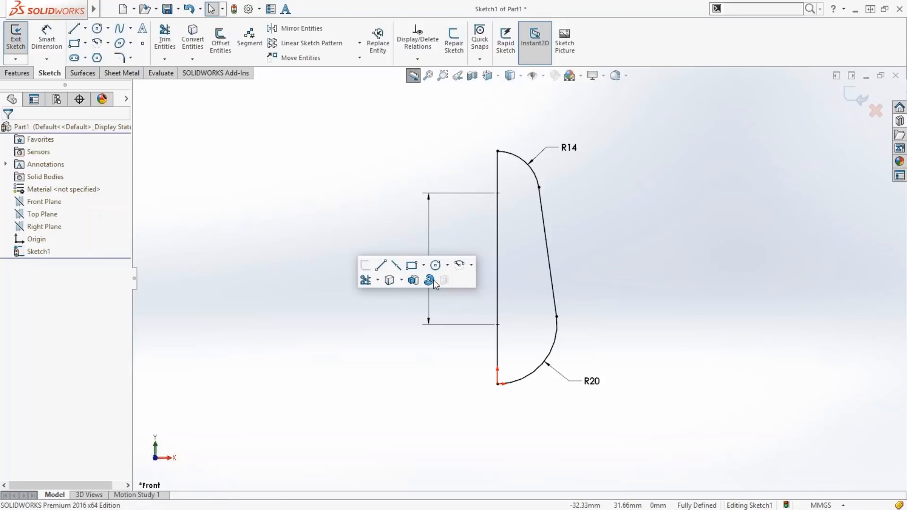
{"action": "left_click", "coordinate": [428, 280]}
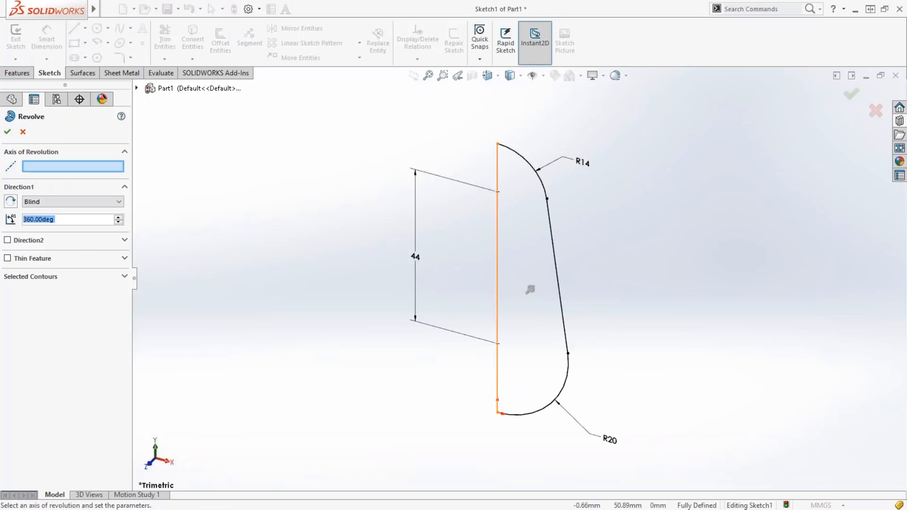
{"action": "left_click", "coordinate": [498, 236]}
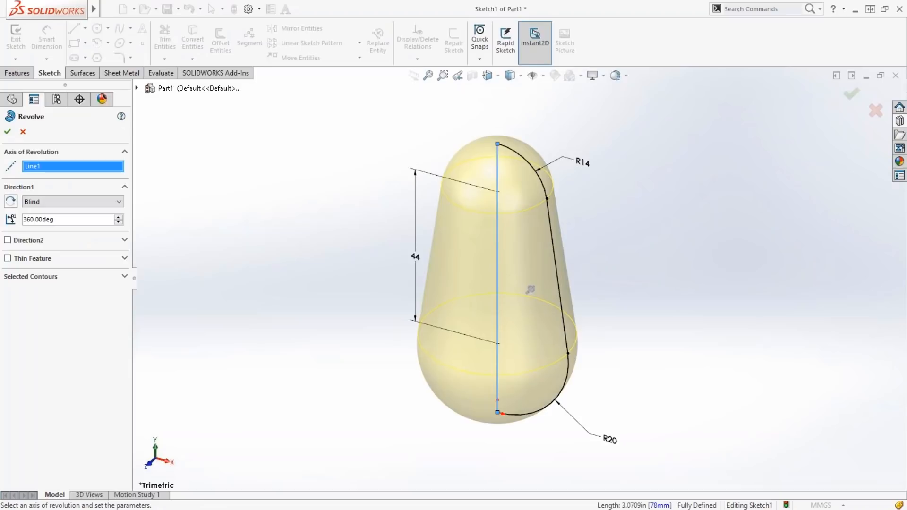
{"action": "key", "text": "Return"}
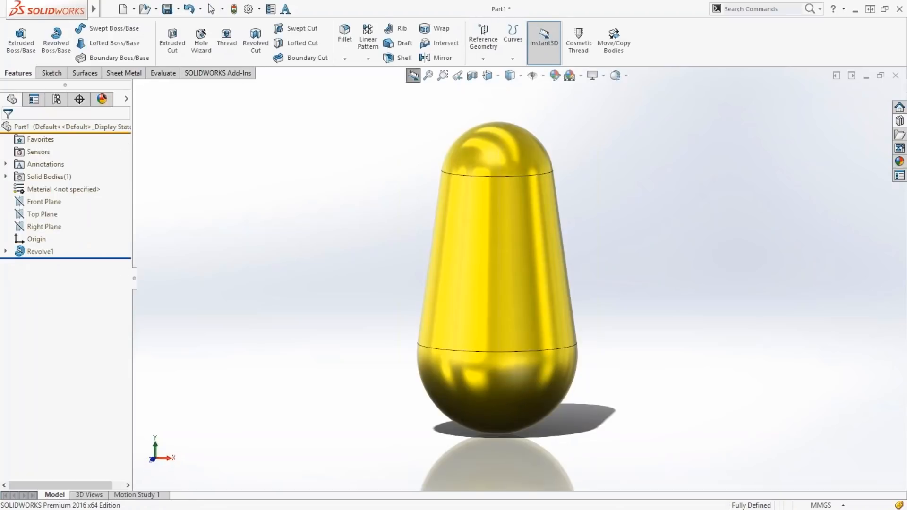
{"action": "middle_click_drag", "start_coordinate": [497, 274], "coordinate": [501, 283]}
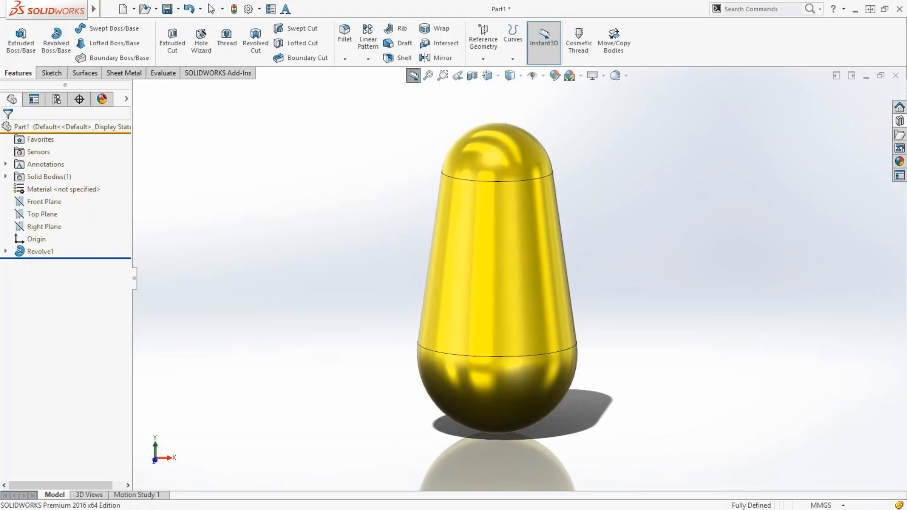
{"action": "middle_click_drag", "start_coordinate": [618, 285], "coordinate": [618, 282]}
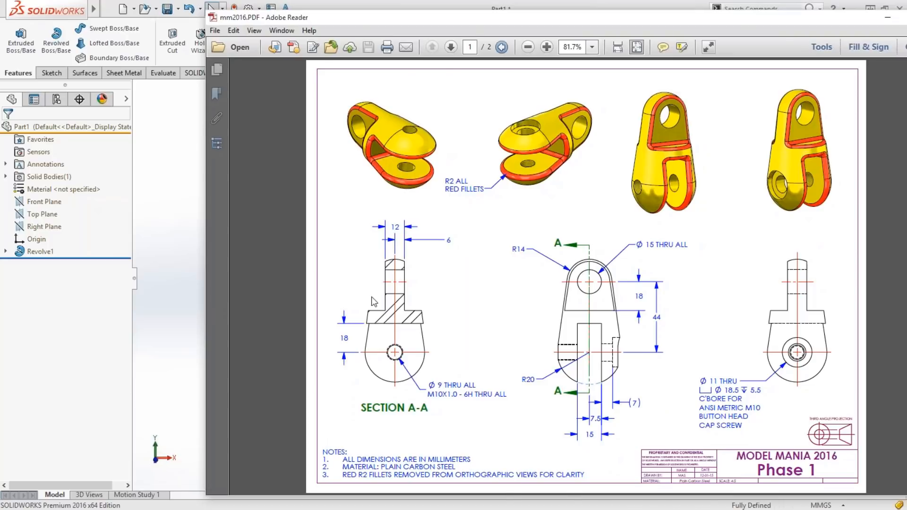
Switch back to SOLIDWORKS and show the revolve's profile sketch with its two arc centre points in the model.
{"action": "key", "text": "alt+Tab"}
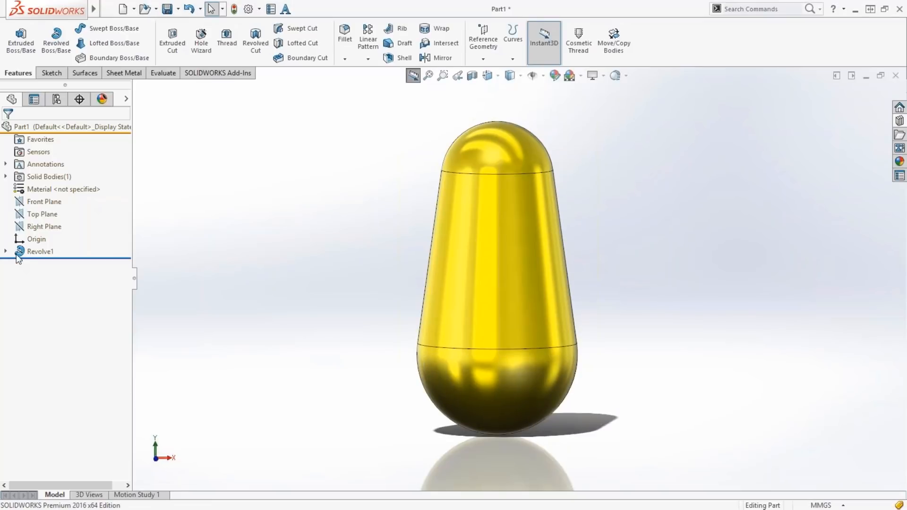
{"action": "left_click", "coordinate": [5, 252]}
{"action": "right_click", "coordinate": [45, 253]}
{"action": "left_click", "coordinate": [362, 268]}
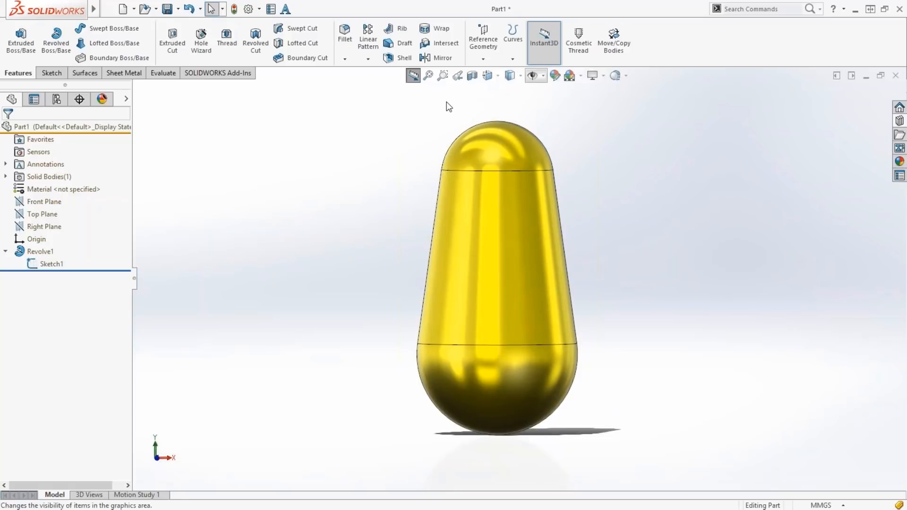
{"action": "left_click", "coordinate": [543, 77]}
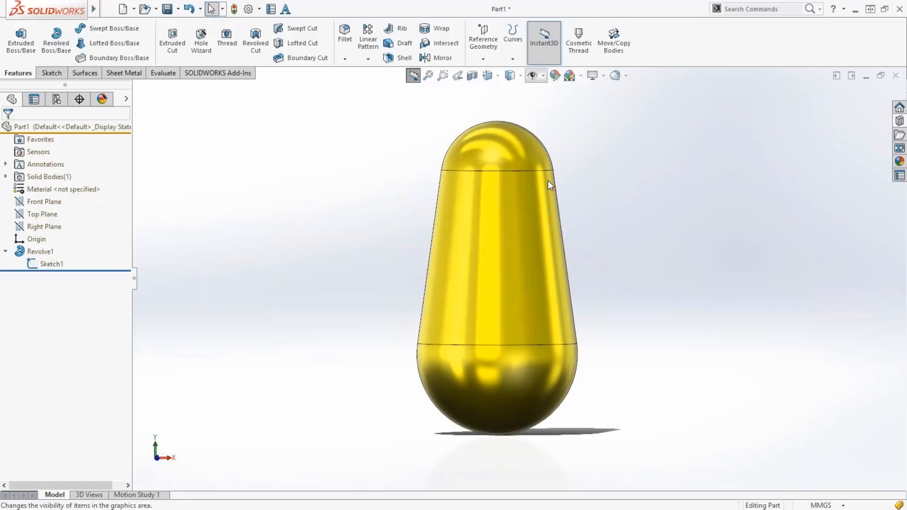
{"action": "left_click", "coordinate": [615, 221]}
{"action": "mouse_move", "coordinate": [701, 265]}
{"action": "middle_mouse_down"}
{"action": "mouse_move", "coordinate": [312, 263]}
{"action": "mouse_move", "coordinate": [369, 263]}
{"action": "middle_mouse_up"}
{"action": "key", "text": "ctrl+1"}
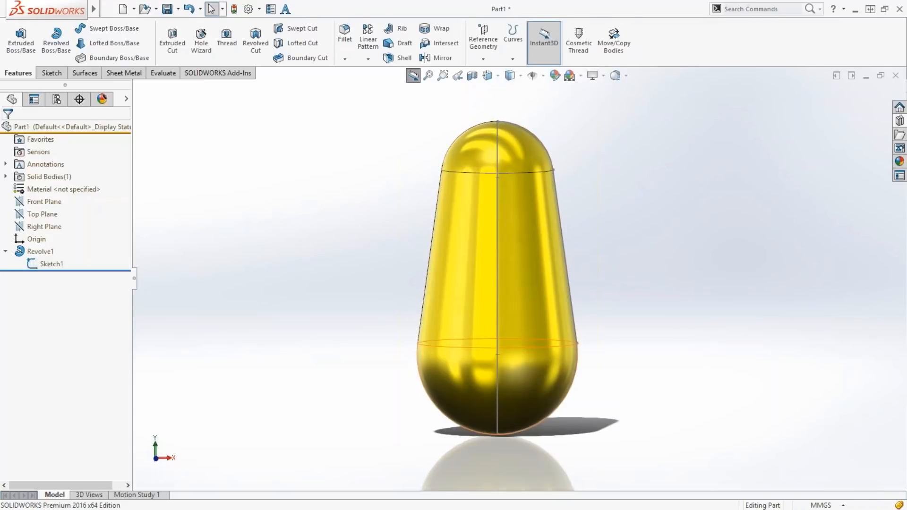
{"action": "left_click", "coordinate": [498, 355]}
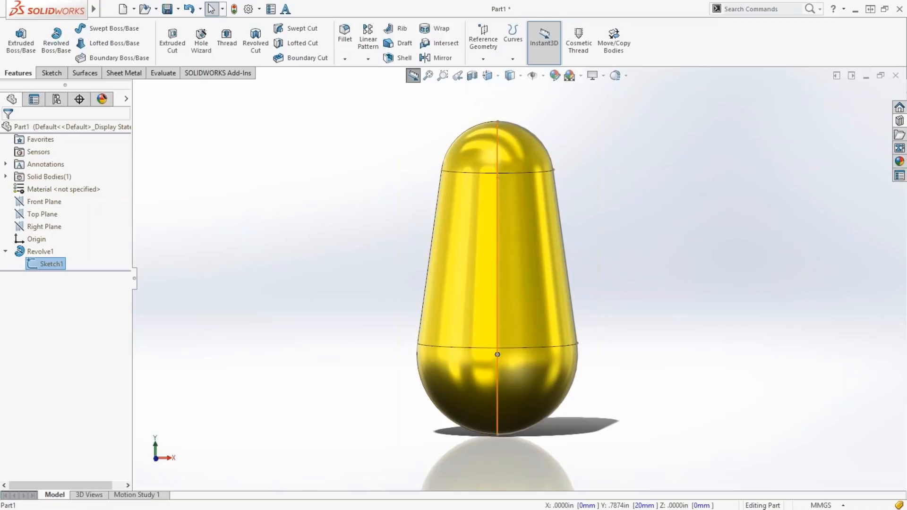
{"action": "left_click", "coordinate": [498, 178]}
{"action": "left_click", "coordinate": [626, 254]}
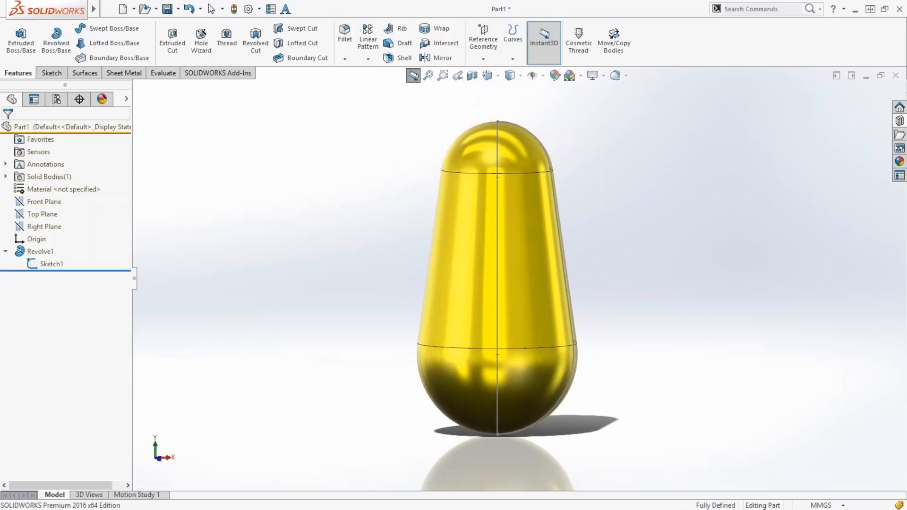
Start a sketch on the Front Plane and draw a tall centre rectangle on the body's axis near the lower arc centre.
{"action": "left_click", "coordinate": [46, 202]}
{"action": "left_click", "coordinate": [59, 188]}
{"action": "right_click_drag", "start_coordinate": [300, 226], "coordinate": [299, 285]}
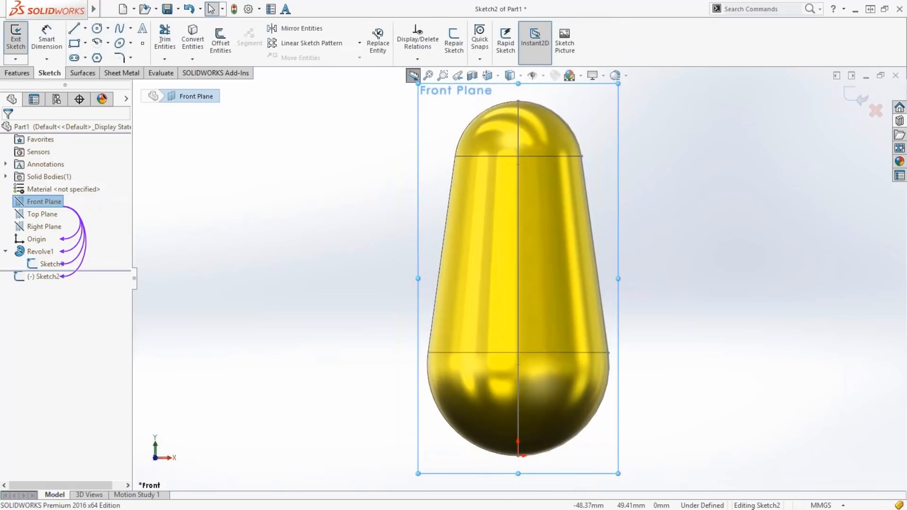
{"action": "left_click", "coordinate": [519, 344]}
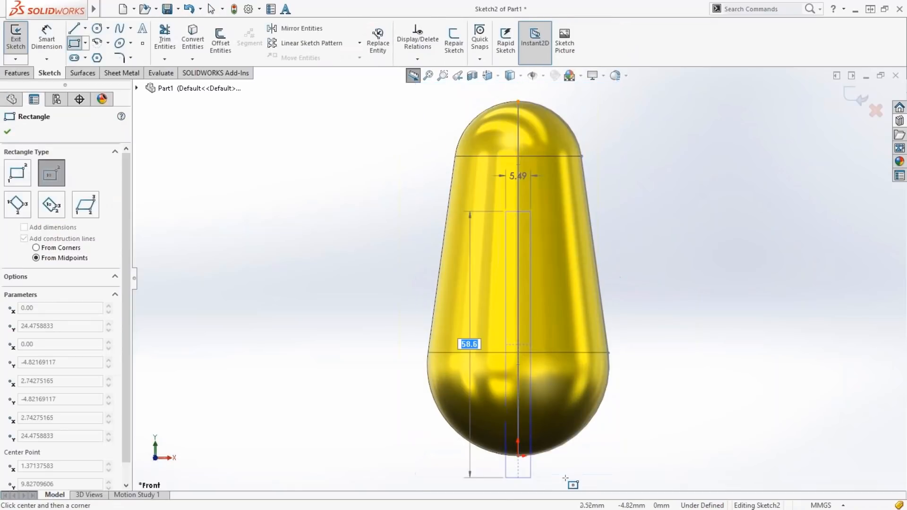
{"action": "left_click", "coordinate": [551, 474]}
{"action": "key", "text": "Escape"}
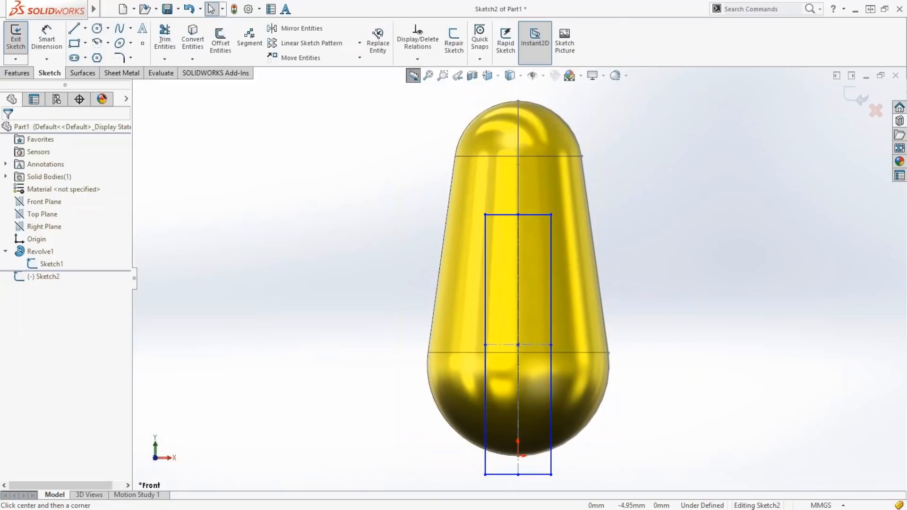
Snap the rectangle's bottom midpoint to the origin and widen the rectangle to about 21.4 mm.
{"action": "left_click_drag", "start_coordinate": [519, 474], "coordinate": [518, 457]}
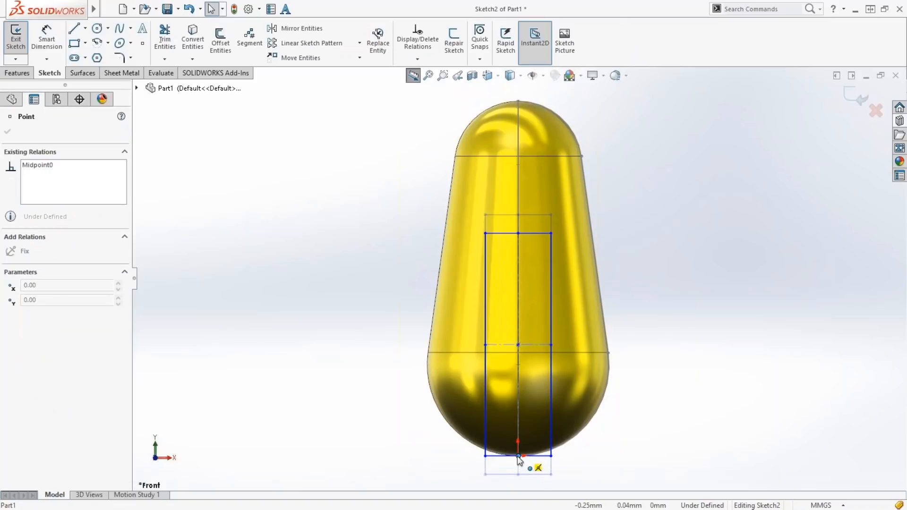
{"action": "left_click", "coordinate": [549, 475]}
{"action": "left_click_drag", "start_coordinate": [551, 456], "coordinate": [586, 425]}
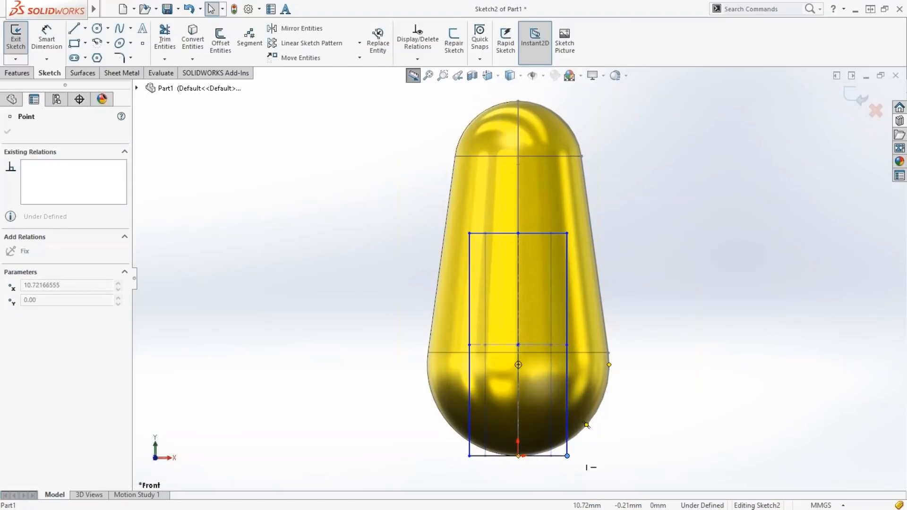
{"action": "left_click_drag", "start_coordinate": [567, 457], "coordinate": [567, 457]}
Dimension the rectangle's bottom edge as 15 mm wide.
{"action": "key", "text": "d"}
{"action": "left_click", "coordinate": [539, 457]}
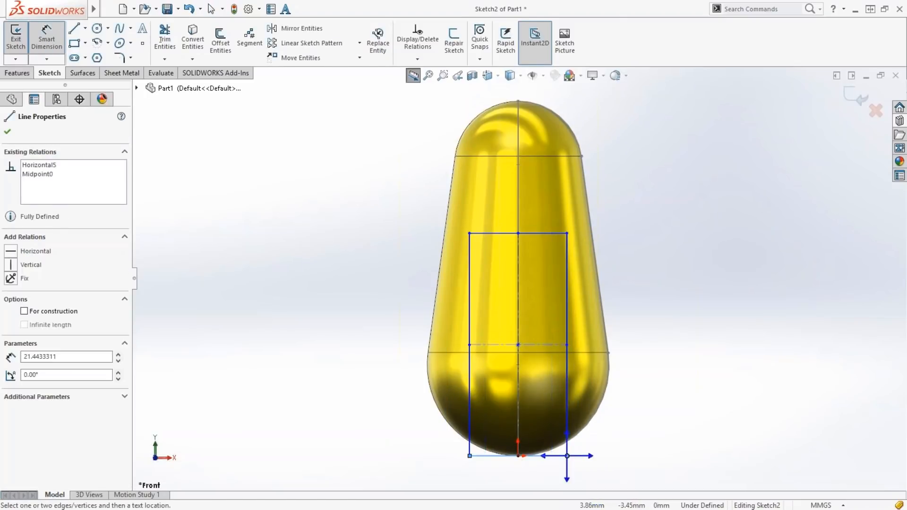
{"action": "key", "text": "Escape"}
{"action": "key", "text": "Escape"}
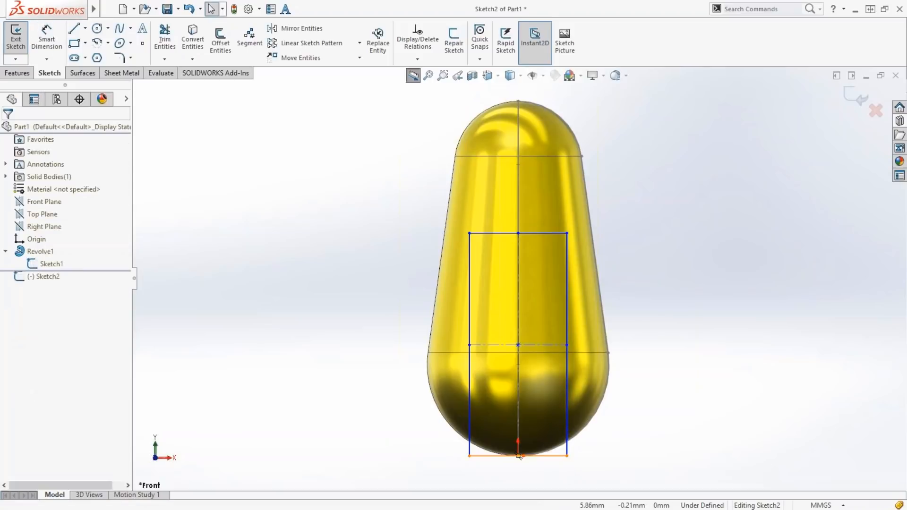
{"action": "key", "text": "d"}
{"action": "left_click", "coordinate": [545, 456]}
{"action": "left_click", "coordinate": [539, 471]}
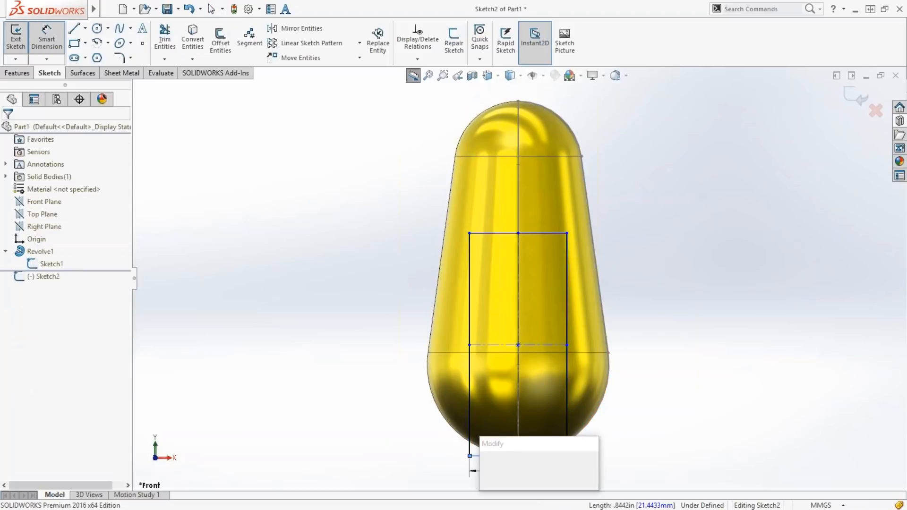
{"action": "type", "text": "15"}
{"action": "key", "text": "Return"}
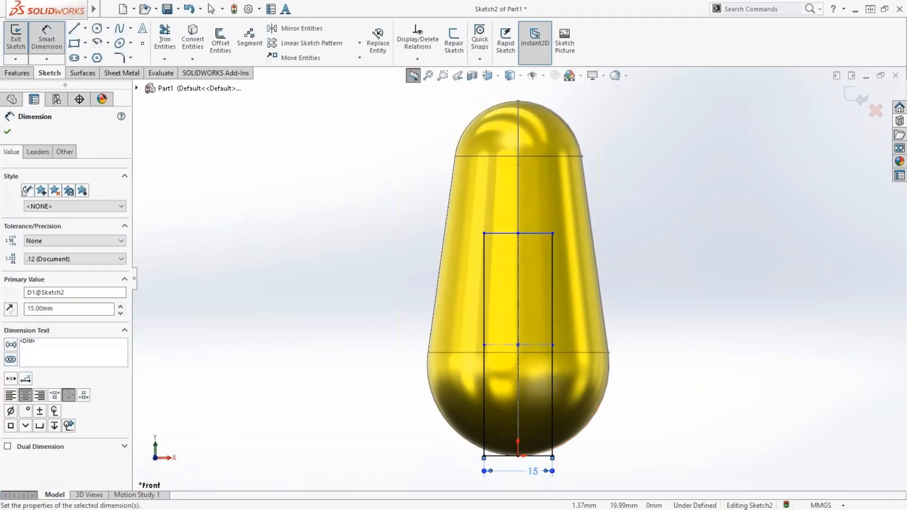
Dimension the distance from the lower arc centre to the rectangle's top edge as 18 mm.
{"action": "left_click", "coordinate": [520, 365]}
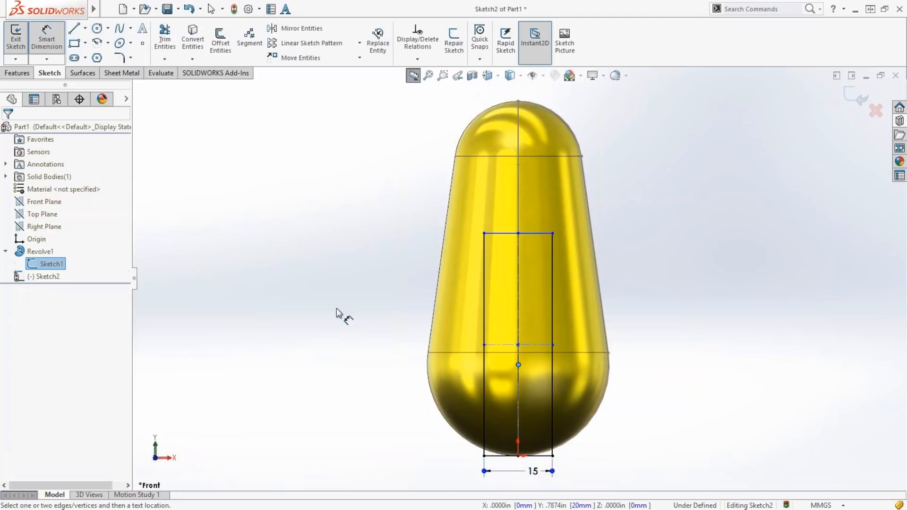
{"action": "left_click", "coordinate": [500, 234]}
{"action": "left_click", "coordinate": [336, 307]}
{"action": "type", "text": "15"}
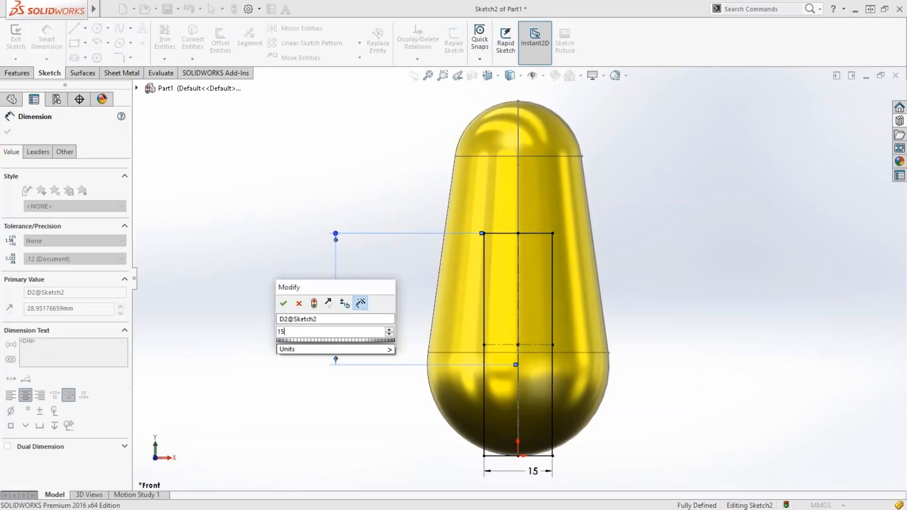
{"action": "key", "text": "BackSpace"}
{"action": "type", "text": "8"}
{"action": "key", "text": "Return"}
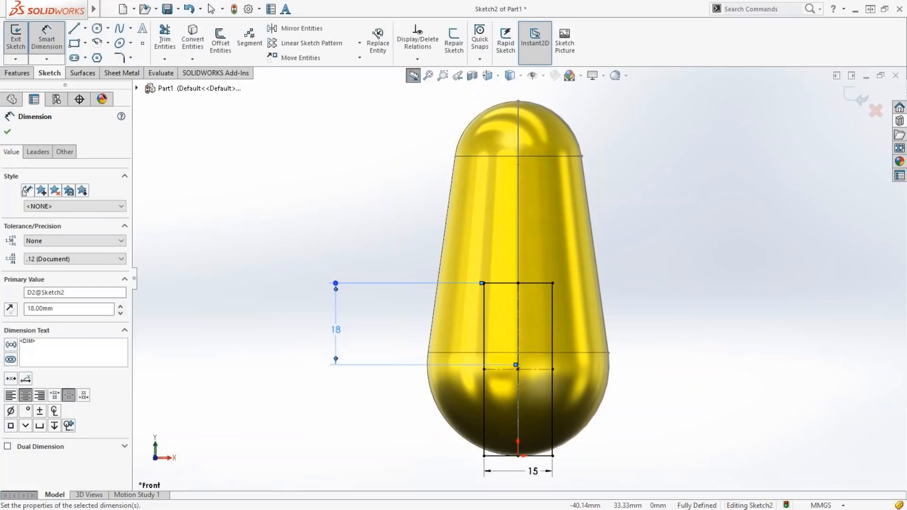
{"action": "key", "text": "Escape"}
Cut the slot profile through the body with an Extruded Cut set to Through All - Both Directions.
{"action": "middle_click_drag", "start_coordinate": [407, 336], "coordinate": [431, 354]}
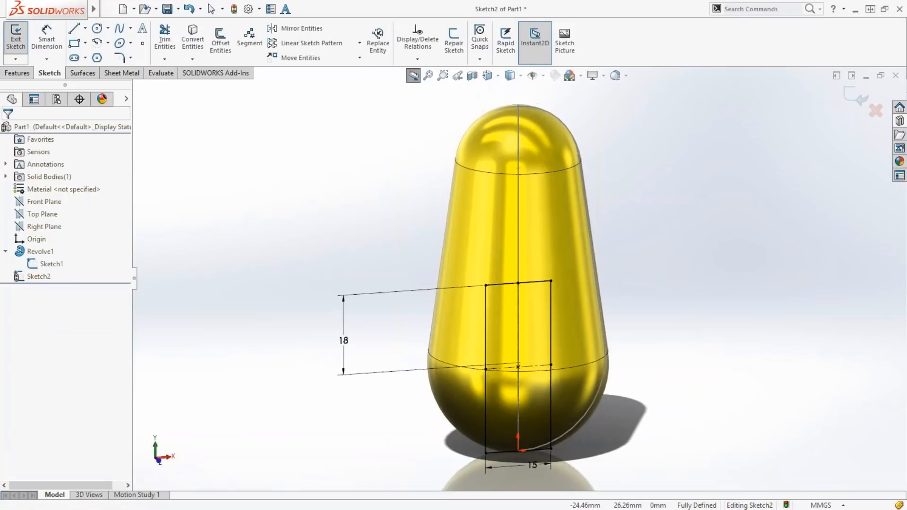
{"action": "middle_click_drag", "start_coordinate": [397, 291], "coordinate": [358, 241]}
{"action": "key", "text": "s"}
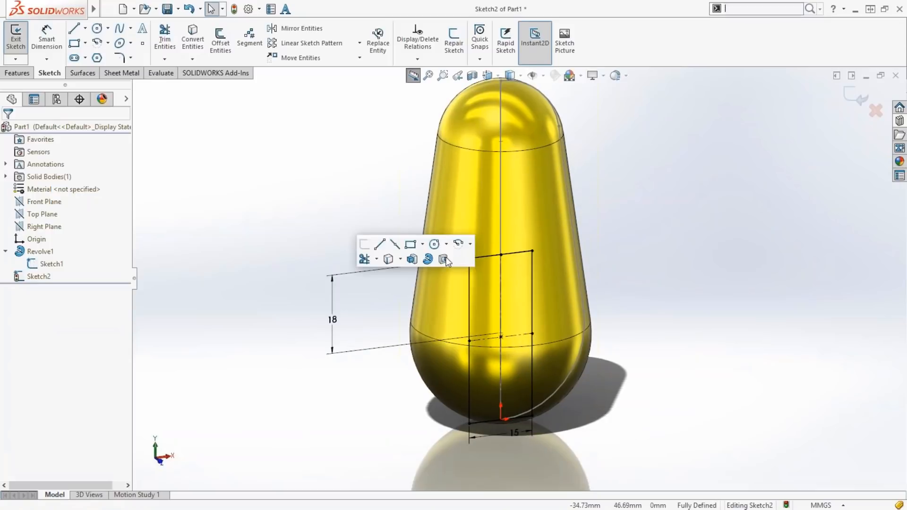
{"action": "left_click", "coordinate": [443, 259]}
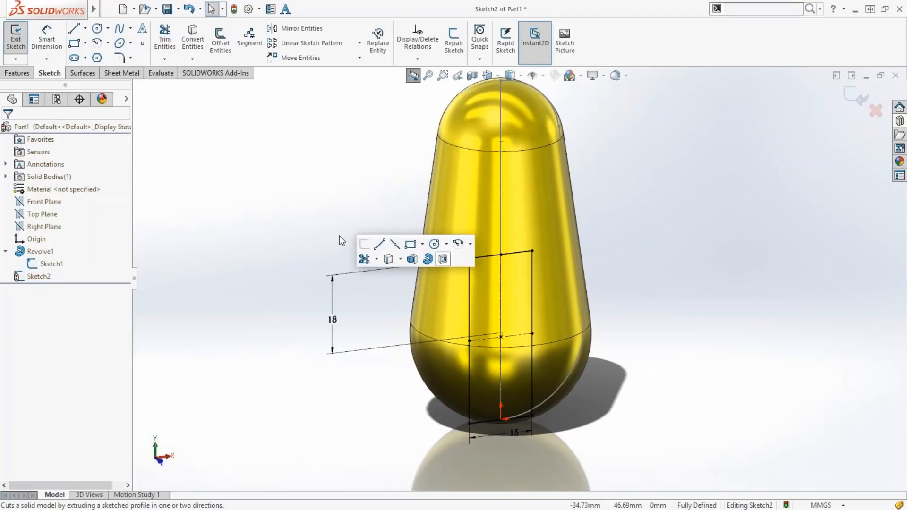
{"action": "right_click", "coordinate": [340, 235]}
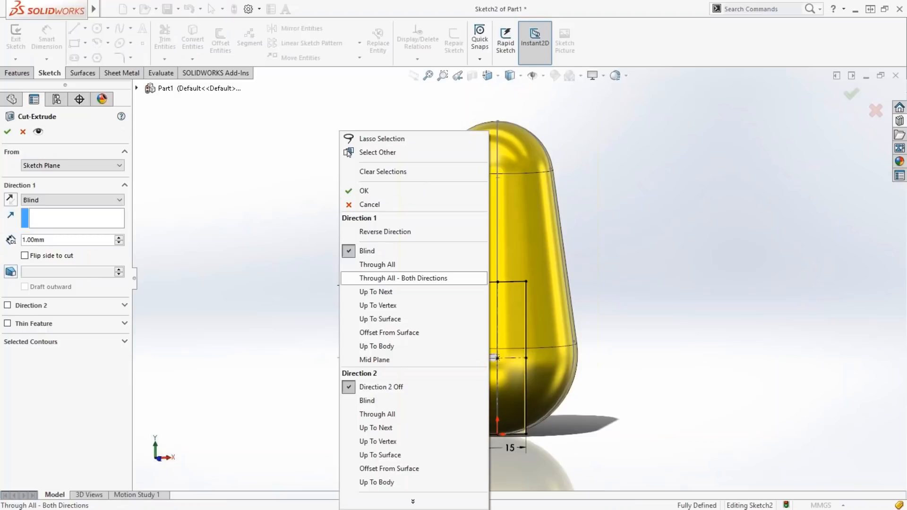
{"action": "left_click", "coordinate": [403, 278]}
{"action": "key", "text": "Return"}
{"action": "mouse_move", "coordinate": [443, 262]}
{"action": "middle_mouse_down"}
{"action": "mouse_move", "coordinate": [395, 283]}
{"action": "mouse_move", "coordinate": [437, 283]}
{"action": "mouse_move", "coordinate": [426, 287]}
{"action": "middle_mouse_up"}
{"action": "left_click", "coordinate": [349, 241]}
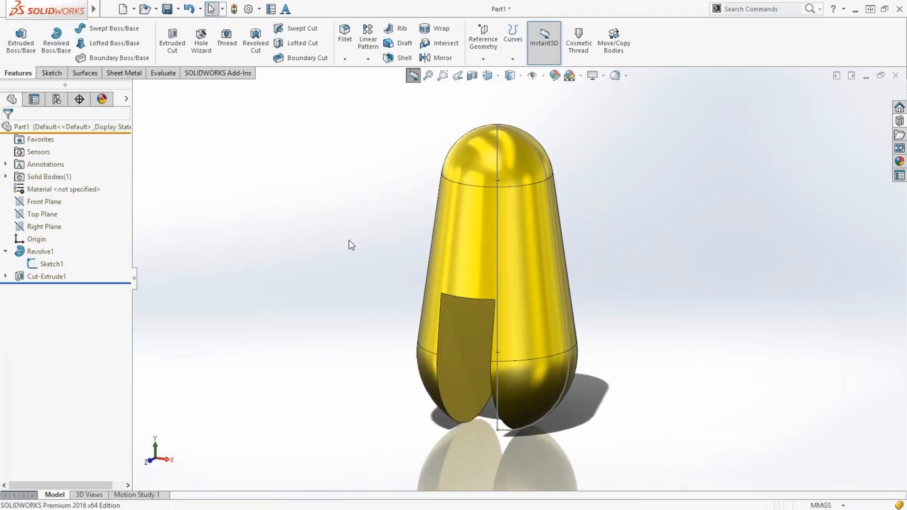
{"action": "middle_click_drag", "start_coordinate": [349, 240], "coordinate": [347, 228]}
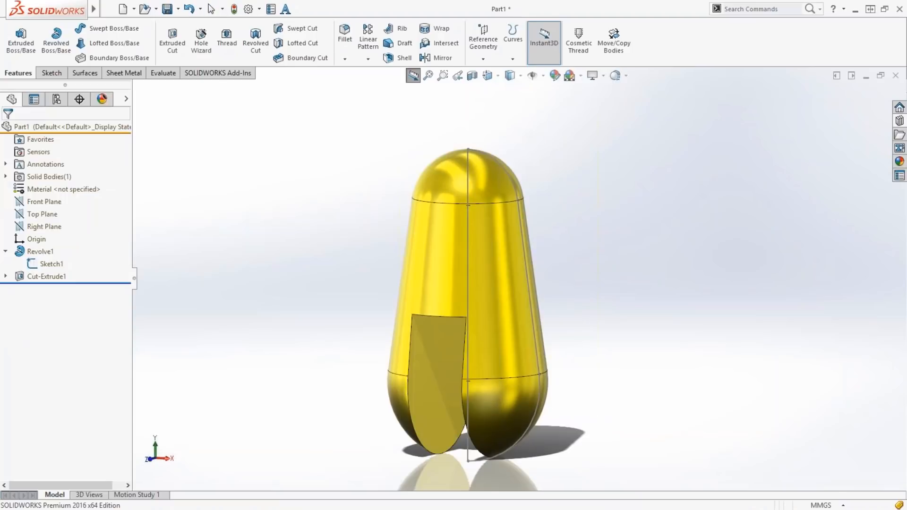
Check the mm2016.PDF drawing in Adobe Reader for the upper cut's dimensions, and highlight the Front Plane in the part.
{"action": "key", "text": "alt+Tab"}
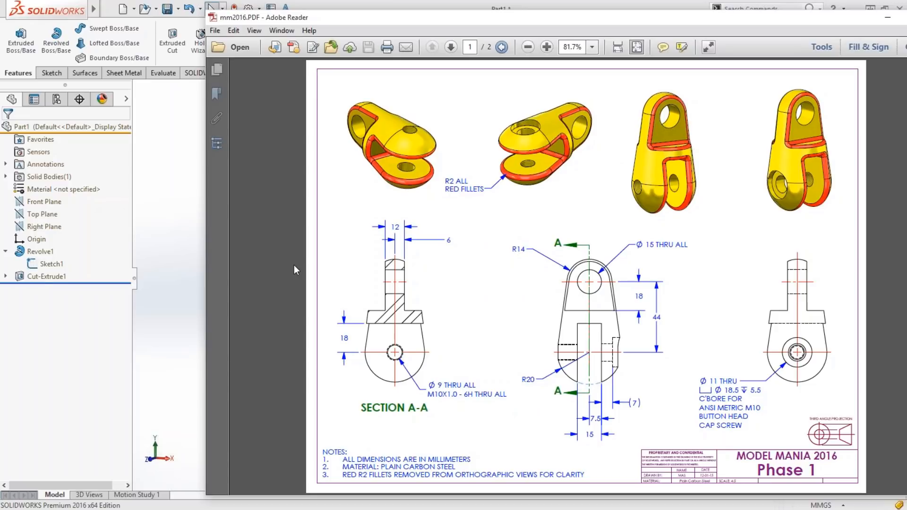
{"action": "left_click", "coordinate": [170, 254]}
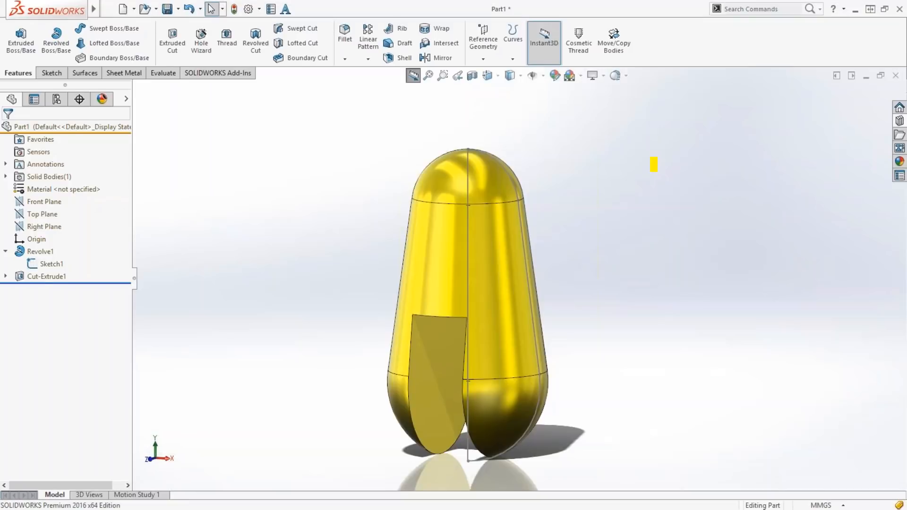
{"action": "left_click", "coordinate": [44, 201]}
{"action": "middle_click_drag", "start_coordinate": [241, 218], "coordinate": [272, 220]}
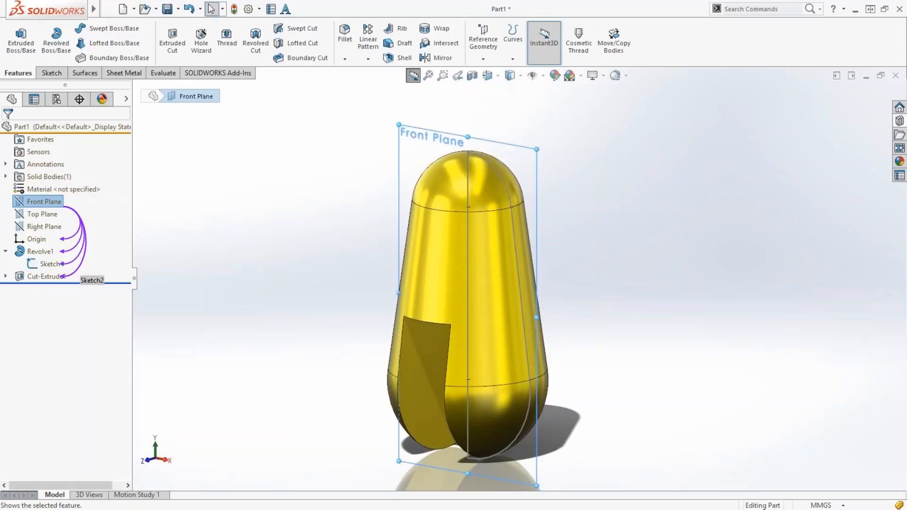
{"action": "key", "text": "F2"}
{"action": "right_click_drag", "start_coordinate": [271, 221], "coordinate": [302, 224]}
Sketch a centre rectangle over the body's rounded top on the Front Plane and move its centre onto the dome's highest point.
{"action": "left_click", "coordinate": [43, 202]}
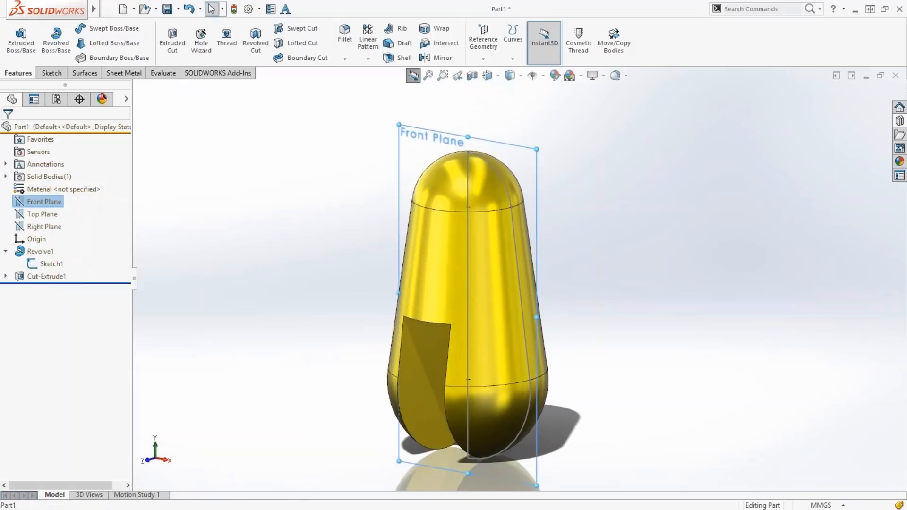
{"action": "left_click", "coordinate": [85, 189]}
{"action": "right_click_drag", "start_coordinate": [281, 246], "coordinate": [281, 294]}
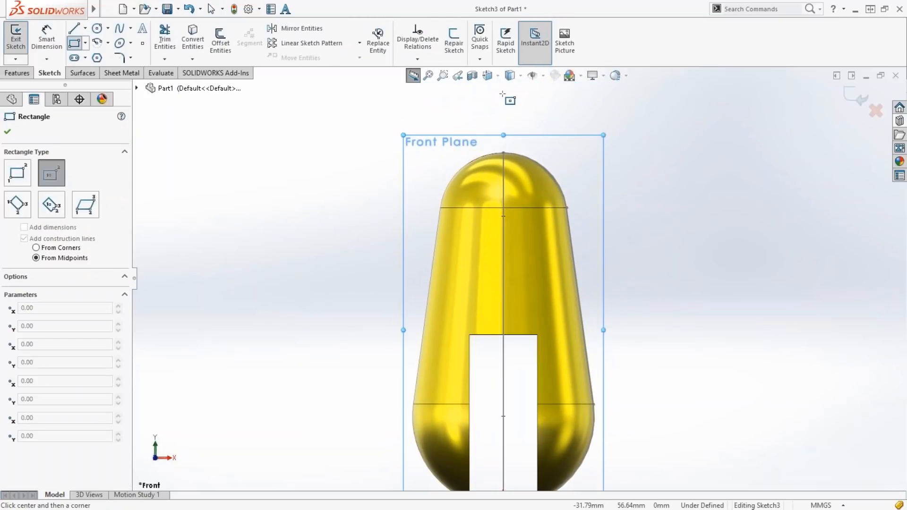
{"action": "left_click", "coordinate": [503, 177]}
{"action": "left_click", "coordinate": [417, 91]}
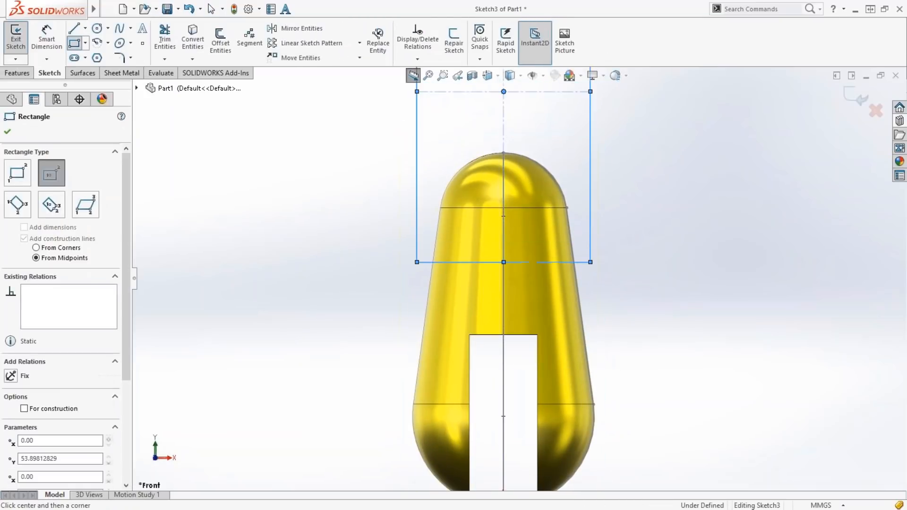
{"action": "key", "text": "Escape"}
{"action": "key", "text": "f"}
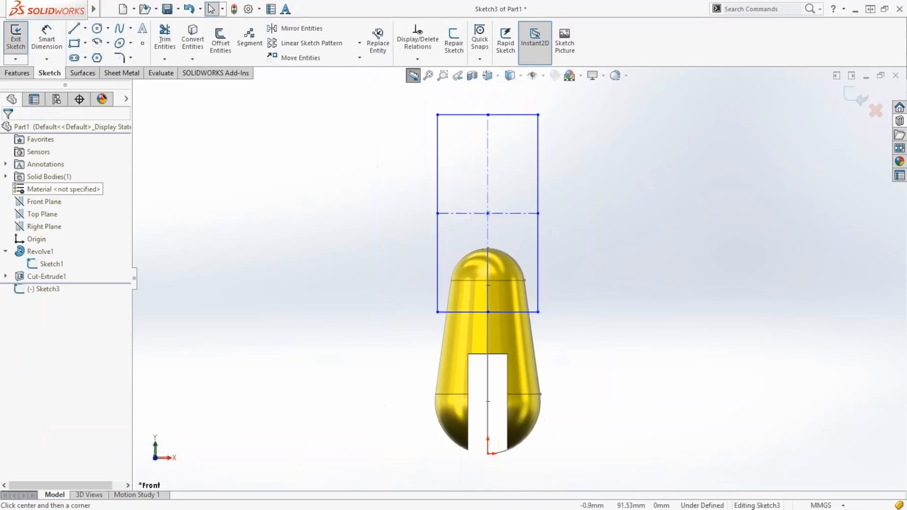
{"action": "left_click_drag", "start_coordinate": [488, 213], "coordinate": [489, 248]}
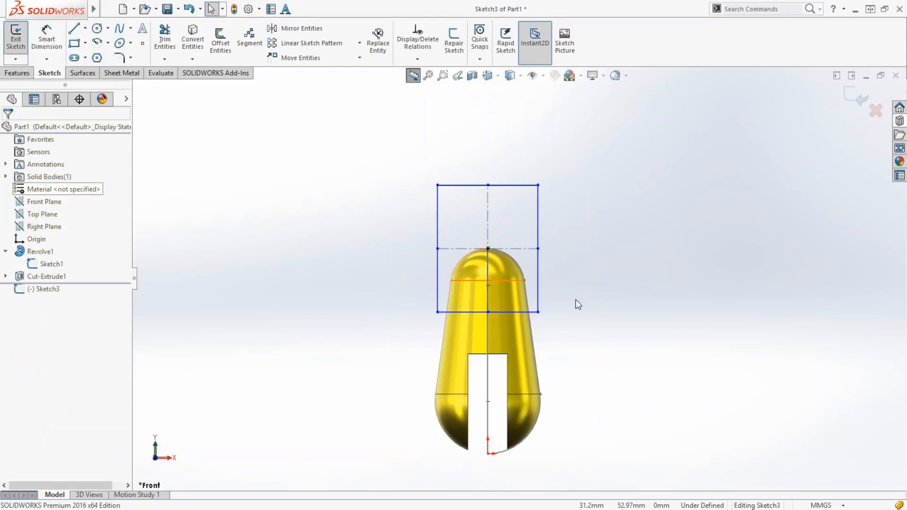
Dimension the distance from the upper arc centre to the rectangle's lower edge as 18 mm.
{"action": "scroll", "coordinate": [576, 301], "scroll_direction": "down", "scroll_amount": 1}
{"action": "right_click_drag", "start_coordinate": [576, 243], "coordinate": [577, 219]}
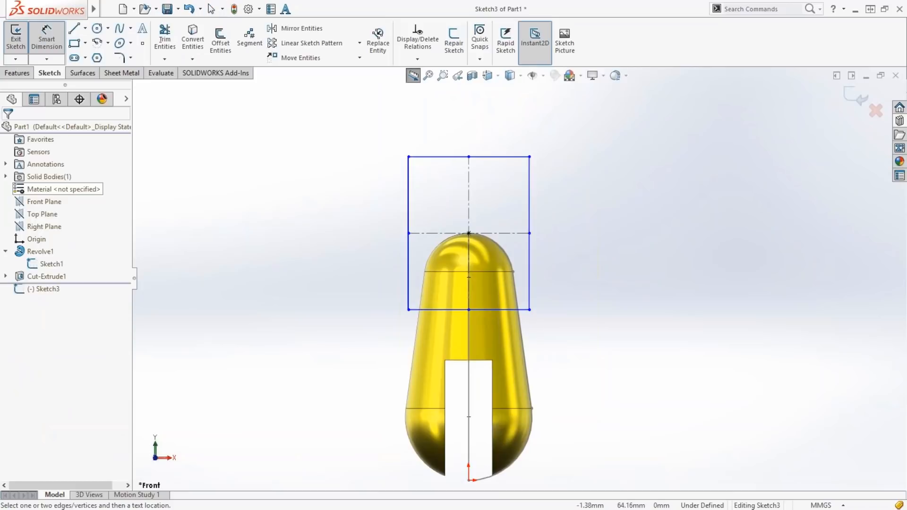
{"action": "left_click", "coordinate": [469, 278]}
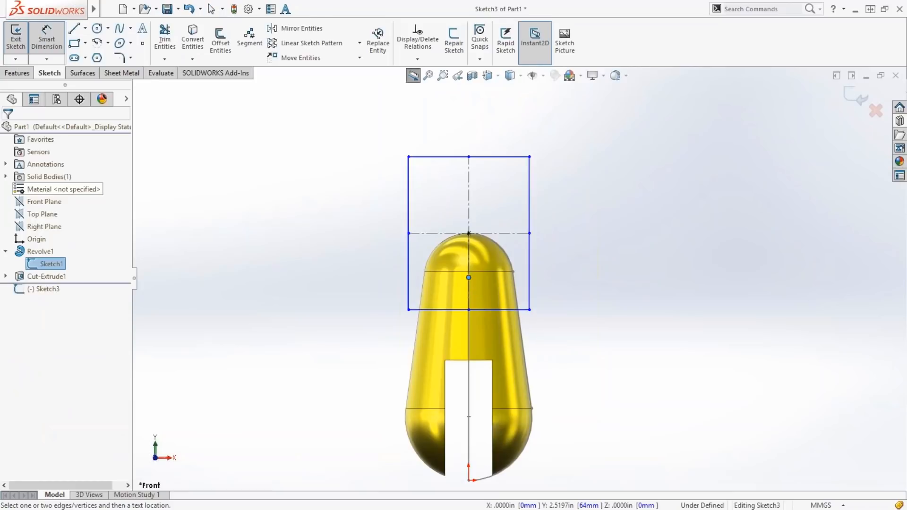
{"action": "left_click", "coordinate": [500, 310]}
{"action": "left_click", "coordinate": [579, 295]}
{"action": "type", "text": "18"}
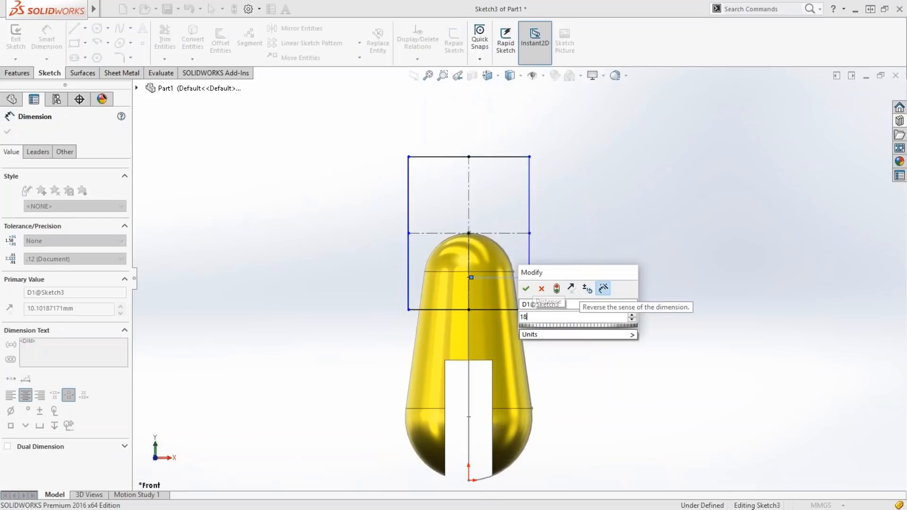
{"action": "key", "text": "Return"}
{"action": "middle_click_drag", "start_coordinate": [580, 292], "coordinate": [563, 285], "text": "ctrl"}
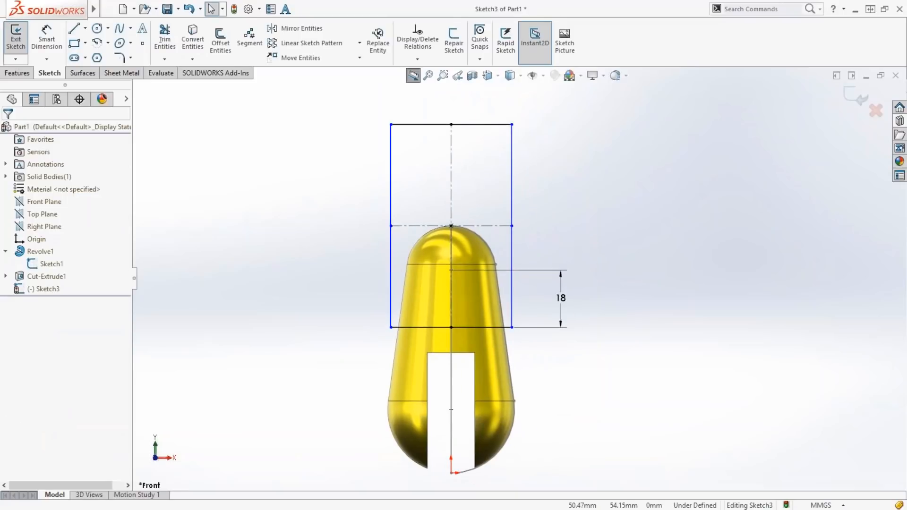
Start an Extruded Cut from the rectangle sketch with its direction reversed and its end condition set to Through All.
{"action": "mouse_move", "coordinate": [612, 312]}
{"action": "middle_mouse_down"}
{"action": "mouse_move", "coordinate": [574, 324]}
{"action": "mouse_move", "coordinate": [532, 302]}
{"action": "mouse_move", "coordinate": [593, 321]}
{"action": "middle_mouse_up"}
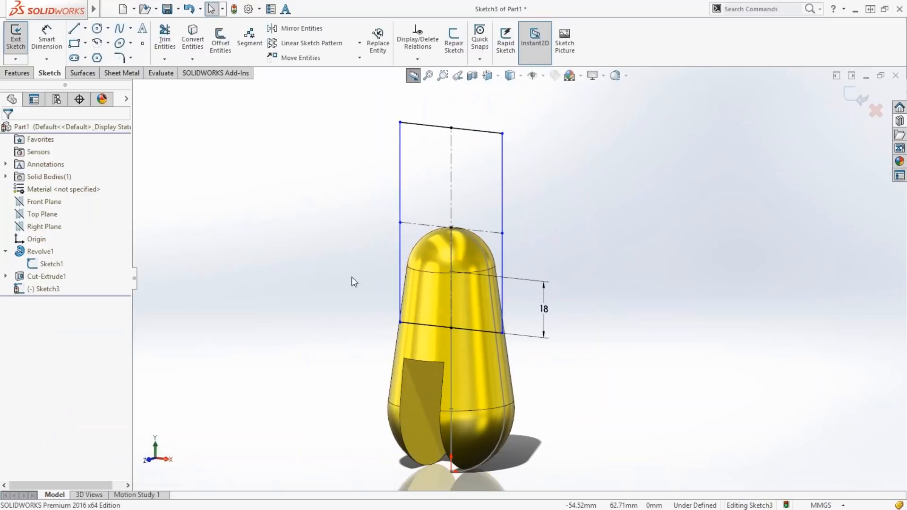
{"action": "key", "text": "s"}
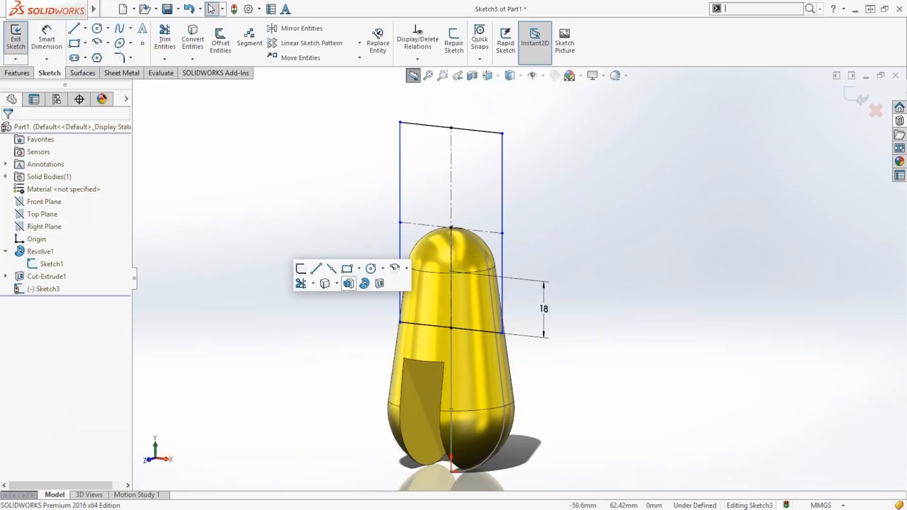
{"action": "left_click", "coordinate": [348, 284]}
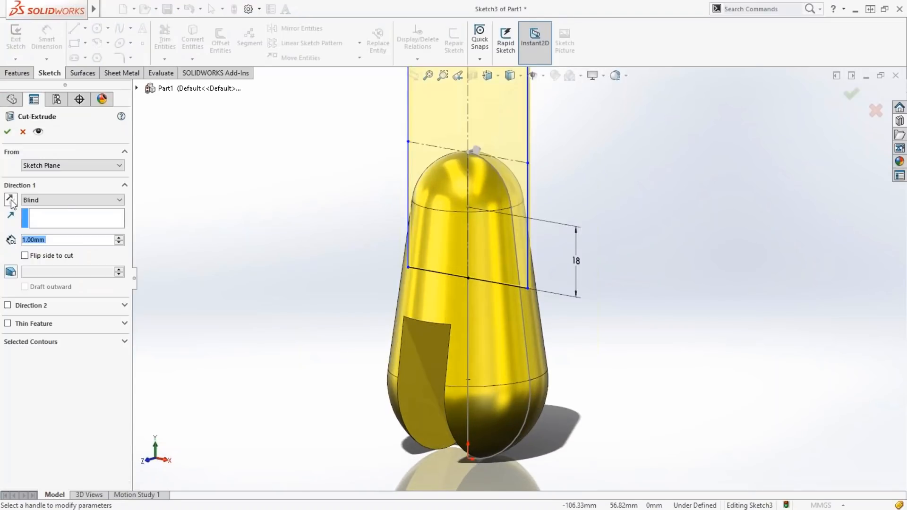
{"action": "left_click", "coordinate": [53, 199]}
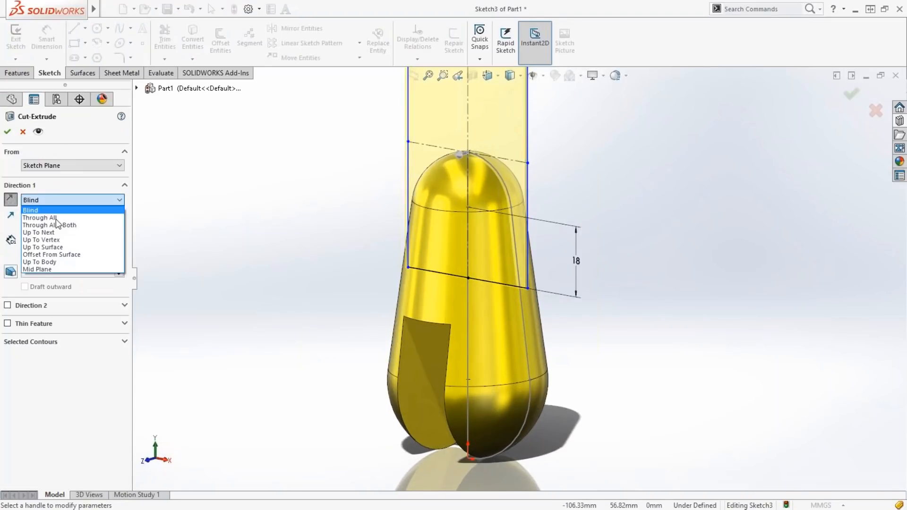
{"action": "left_click", "coordinate": [52, 218]}
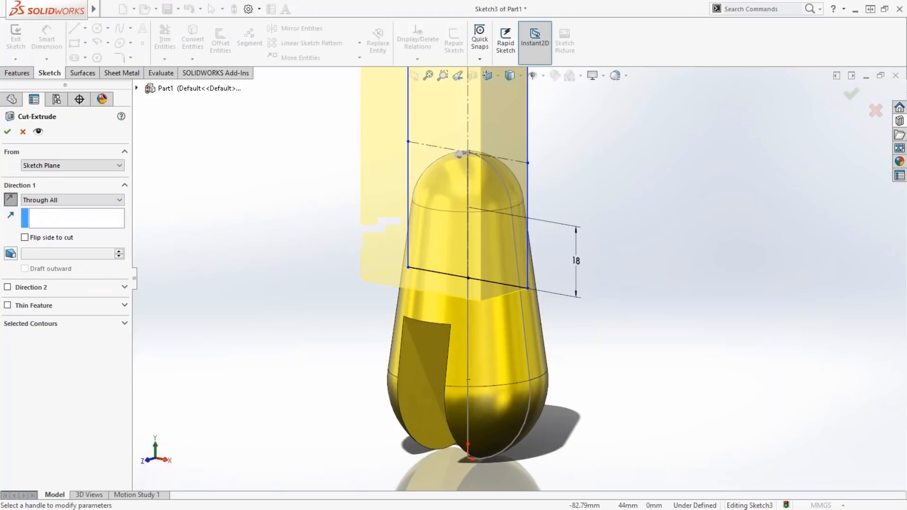
Set the cut to start at a 6 mm offset from the sketch plane and complete it.
{"action": "mouse_move", "coordinate": [326, 270]}
{"action": "middle_mouse_down"}
{"action": "mouse_move", "coordinate": [269, 271]}
{"action": "mouse_move", "coordinate": [330, 272]}
{"action": "middle_mouse_up"}
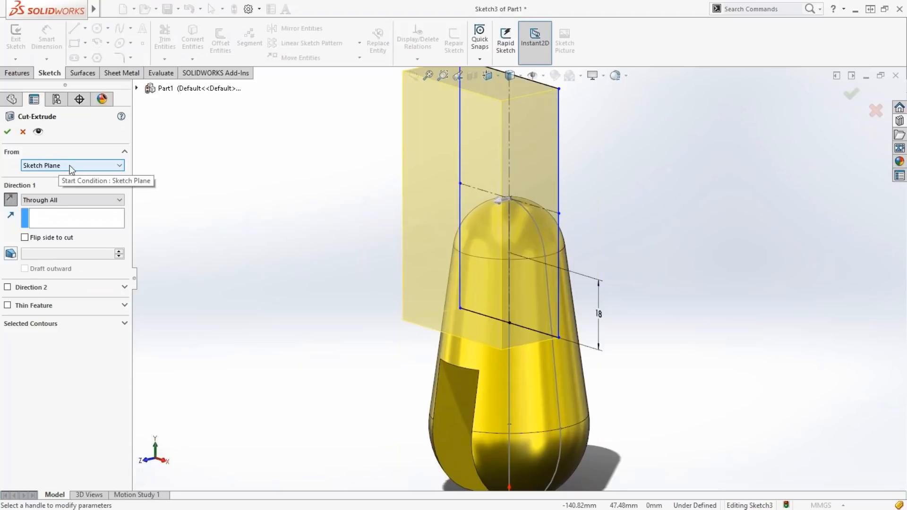
{"action": "left_click", "coordinate": [69, 165]}
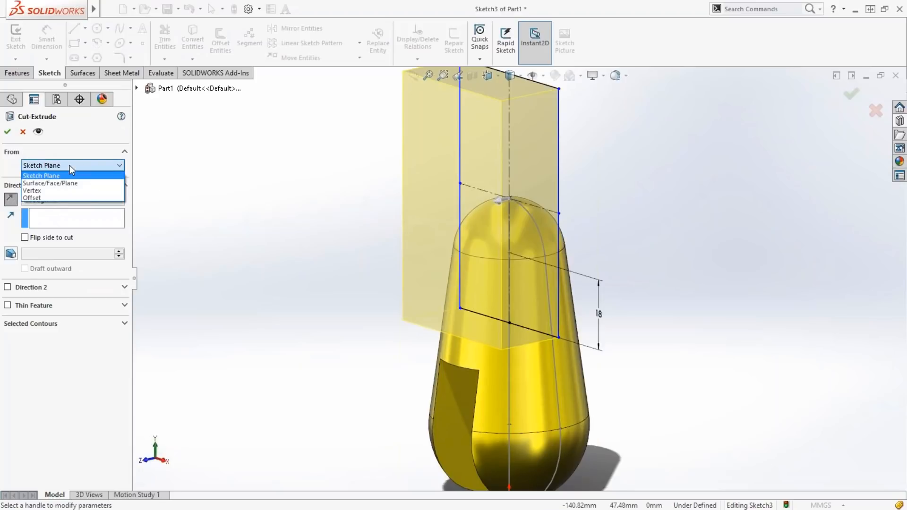
{"action": "left_click", "coordinate": [69, 197]}
{"action": "left_click", "coordinate": [119, 181]}
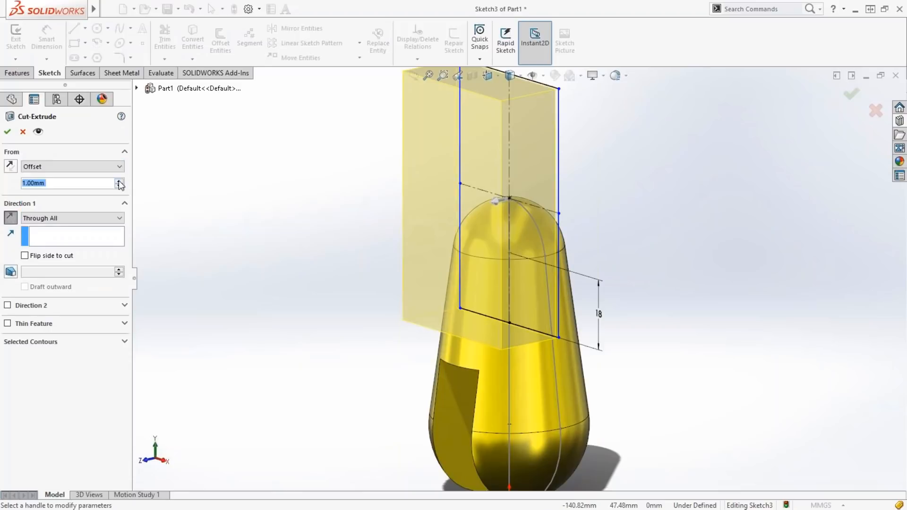
{"action": "left_click", "coordinate": [118, 182]}
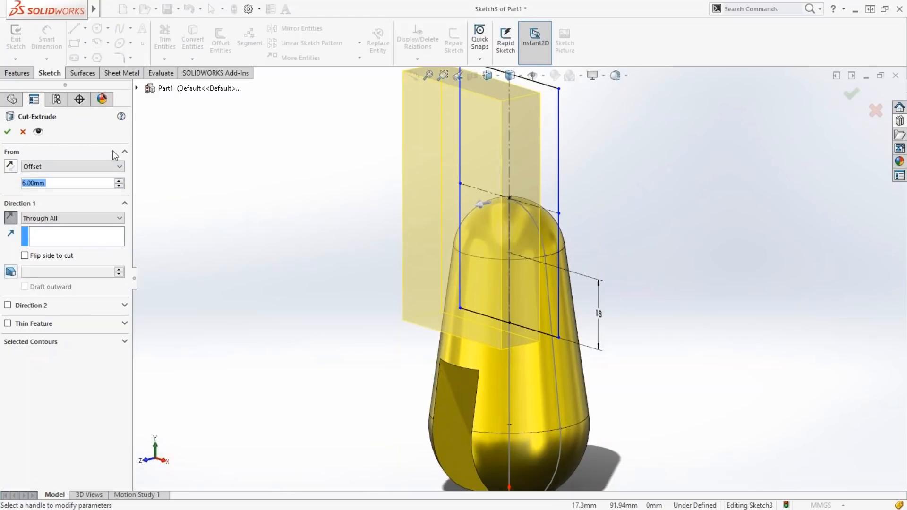
{"action": "left_click", "coordinate": [8, 134]}
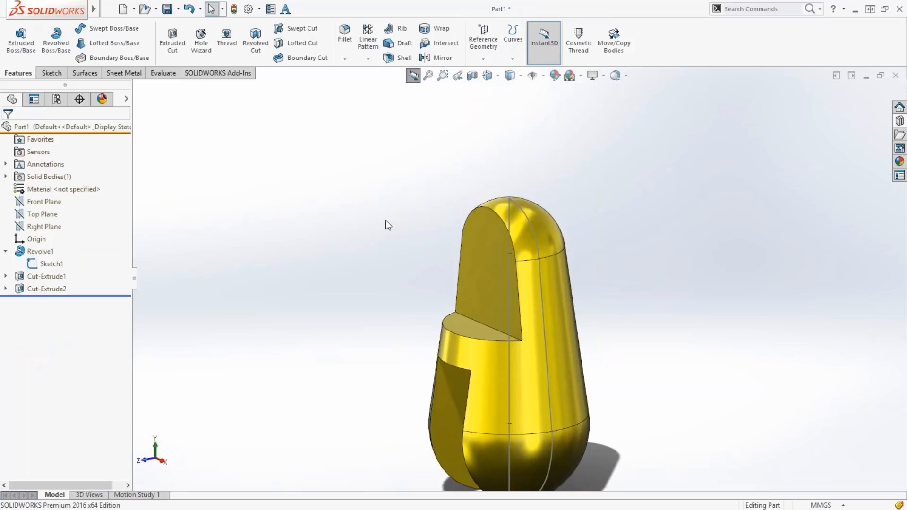
Display the dimensions of the upper cut on the model to examine its offset, and clear the selection.
{"action": "middle_click_drag", "start_coordinate": [386, 221], "coordinate": [355, 208]}
{"action": "double_click", "coordinate": [47, 289]}
{"action": "middle_click_drag", "start_coordinate": [491, 341], "coordinate": [495, 344]}
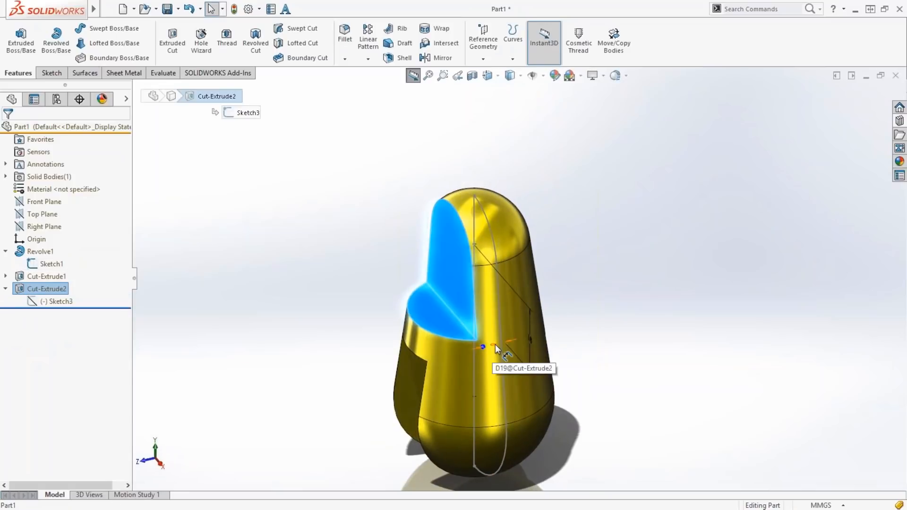
{"action": "left_click", "coordinate": [362, 256]}
{"action": "middle_click_drag", "start_coordinate": [362, 255], "coordinate": [385, 248]}
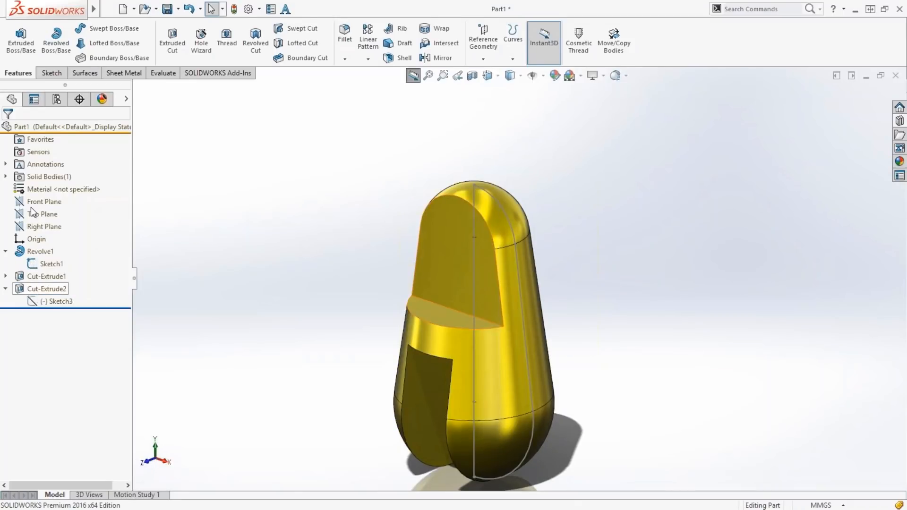
Mirror the upper cut about the Front Plane to the opposite side of the body.
{"action": "left_click", "coordinate": [40, 290]}
{"action": "left_click", "coordinate": [368, 59]}
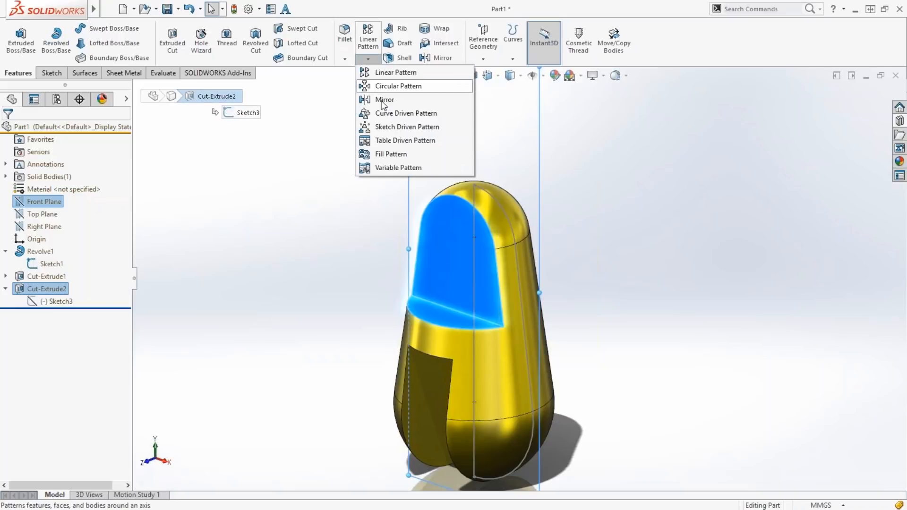
{"action": "left_click", "coordinate": [383, 100]}
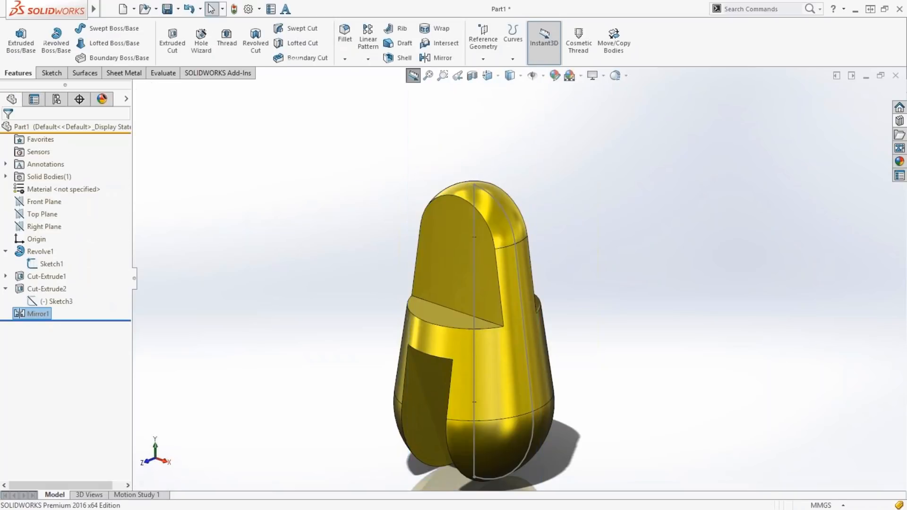
{"action": "middle_click_drag", "start_coordinate": [368, 227], "coordinate": [425, 229]}
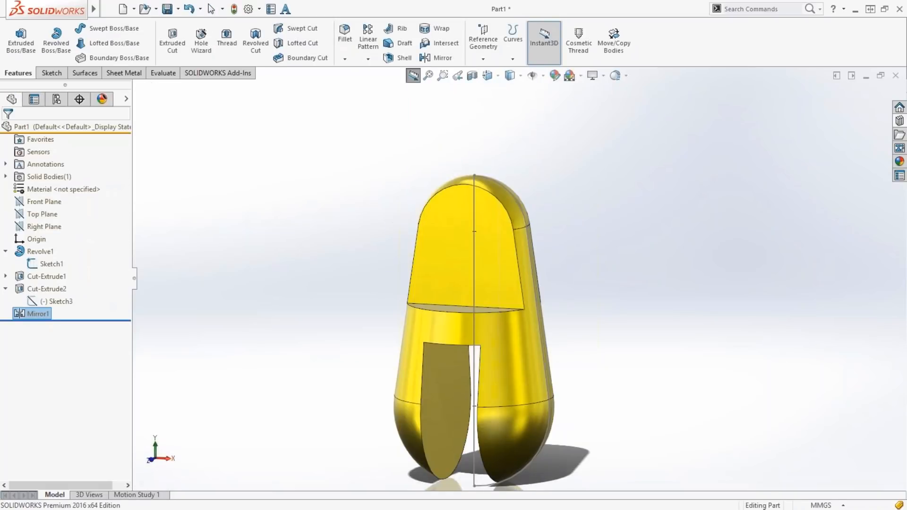
Check the part drawing and open a sketch on the flat face made by the upper cut.
{"action": "left_click", "coordinate": [473, 203]}
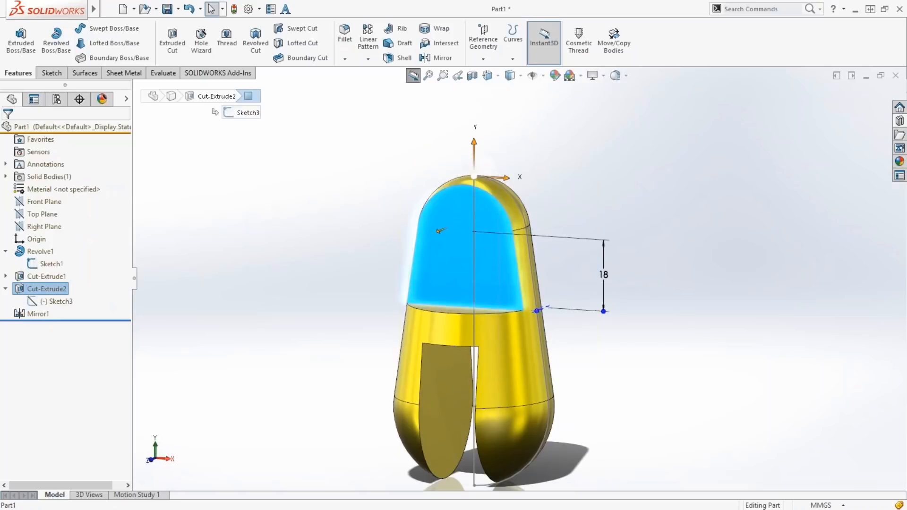
{"action": "key", "text": "alt+Tab"}
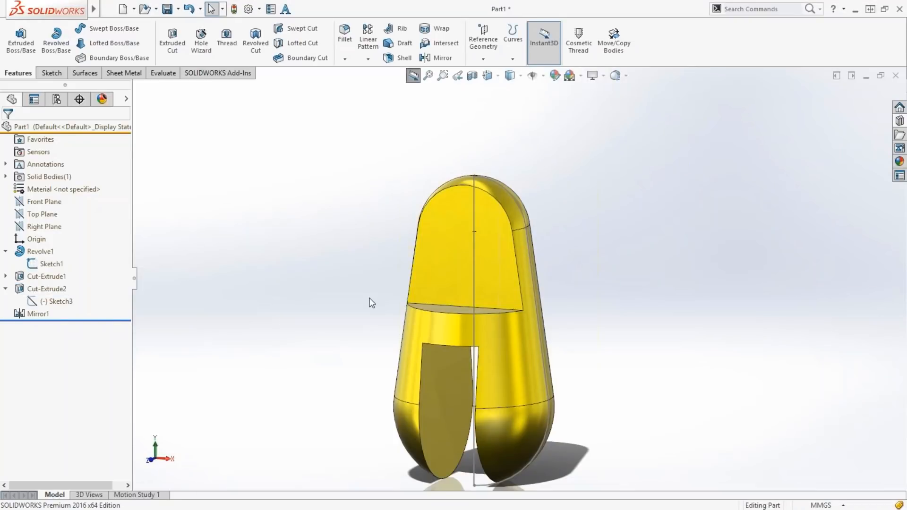
{"action": "middle_click_drag", "start_coordinate": [369, 299], "coordinate": [365, 298]}
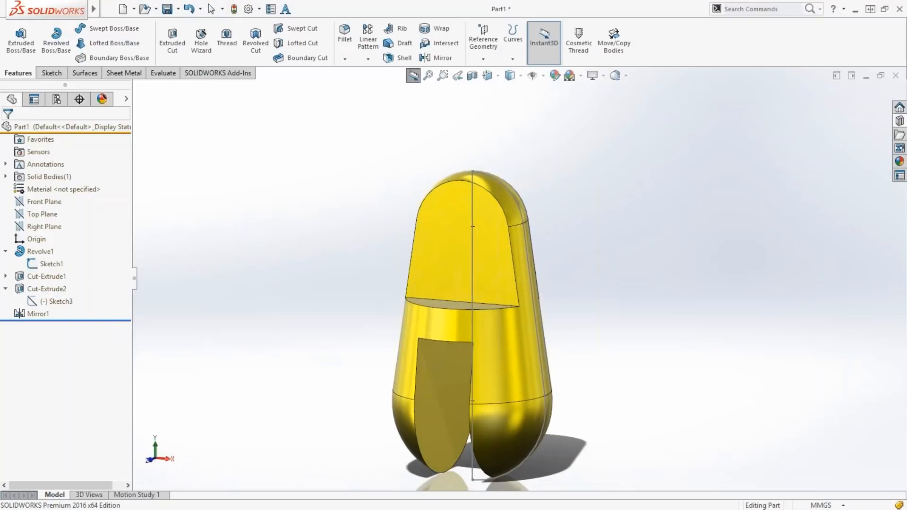
{"action": "middle_click_drag", "start_coordinate": [466, 253], "coordinate": [448, 259]}
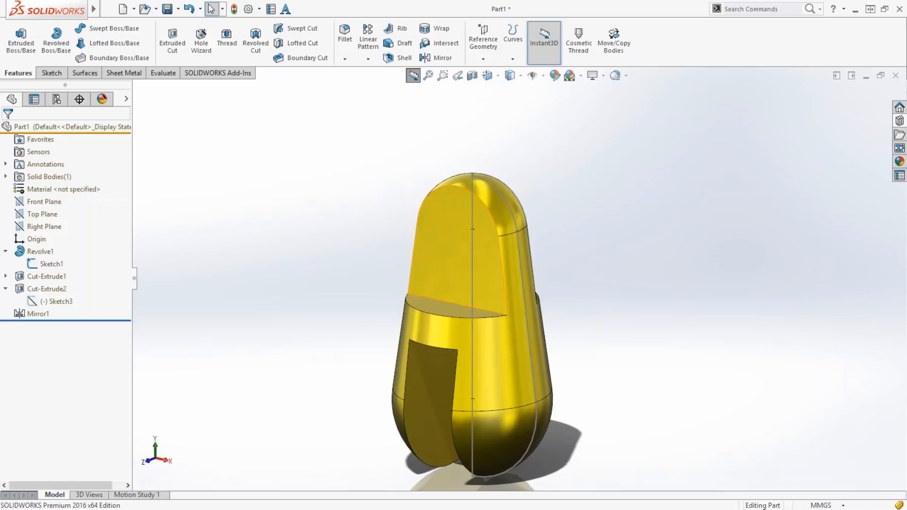
{"action": "left_click", "coordinate": [458, 231]}
{"action": "left_click", "coordinate": [489, 196]}
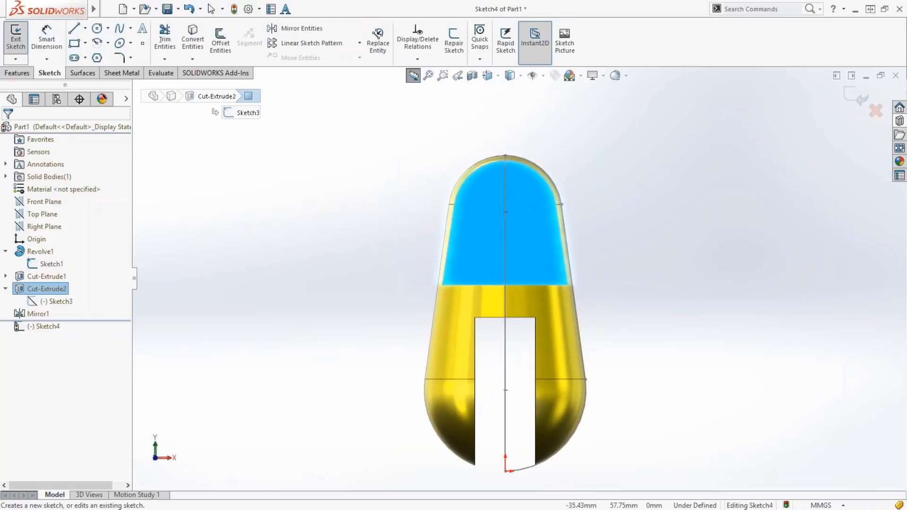
Sketch a 15 mm diameter circle centred on the upper arc centre and place its dimension above the body.
{"action": "right_click_drag", "start_coordinate": [362, 238], "coordinate": [430, 237]}
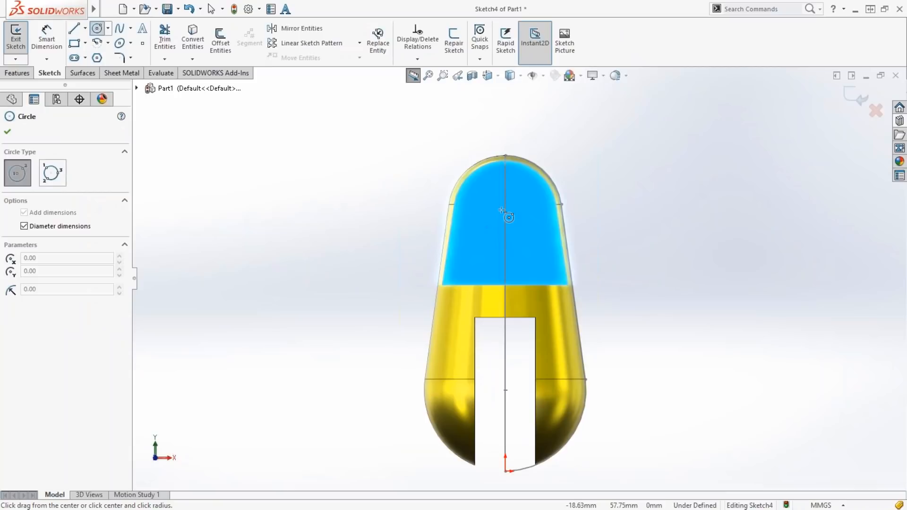
{"action": "left_click", "coordinate": [506, 213]}
{"action": "left_click", "coordinate": [530, 241]}
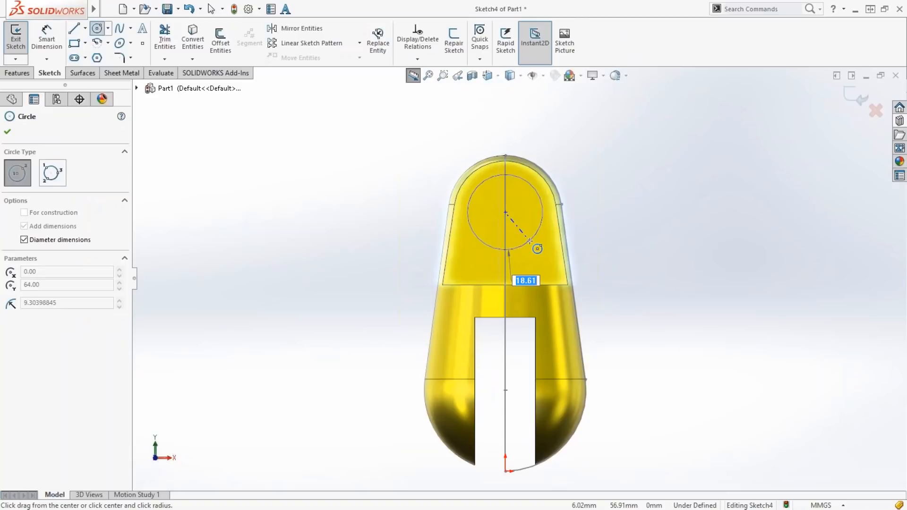
{"action": "type", "text": "15"}
{"action": "key", "text": "Return"}
{"action": "key", "text": "Escape"}
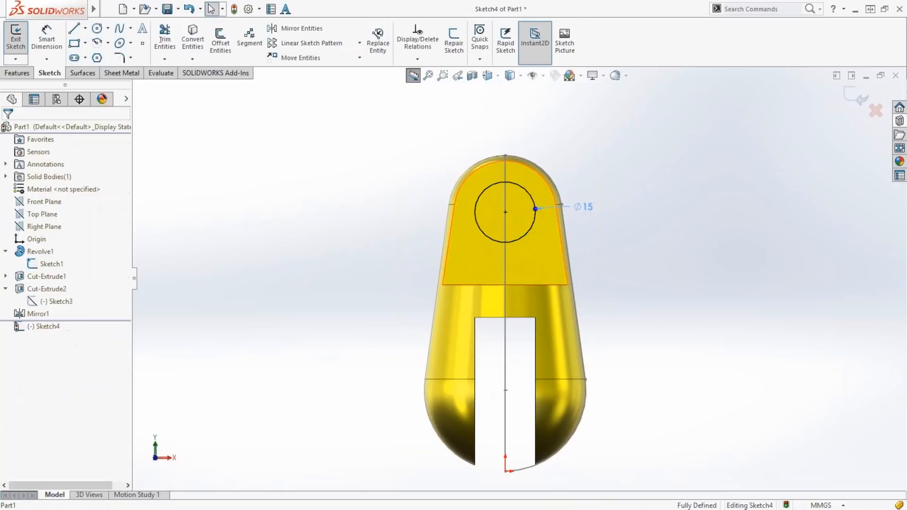
{"action": "left_click_drag", "start_coordinate": [584, 207], "coordinate": [584, 142]}
{"action": "left_click", "coordinate": [620, 234]}
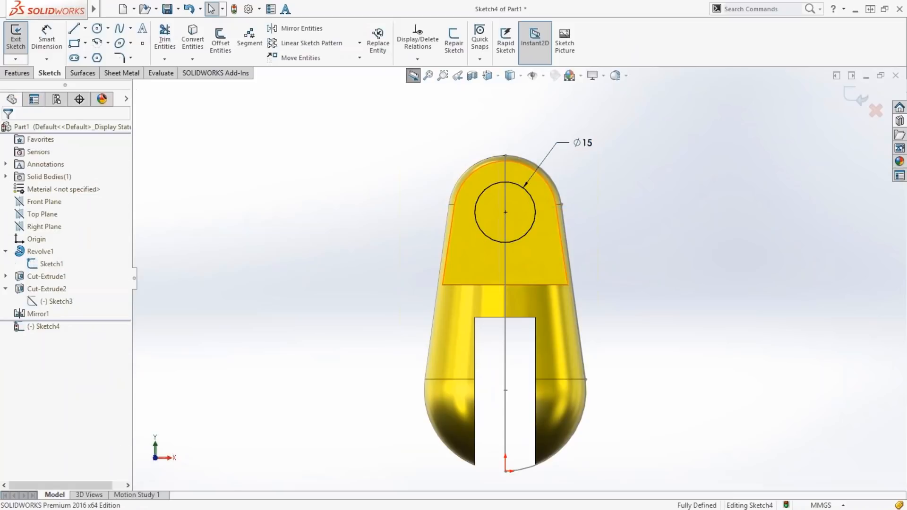
Turn off numeric input for newly sketched entities.
{"action": "middle_click_drag", "start_coordinate": [579, 259], "coordinate": [610, 260]}
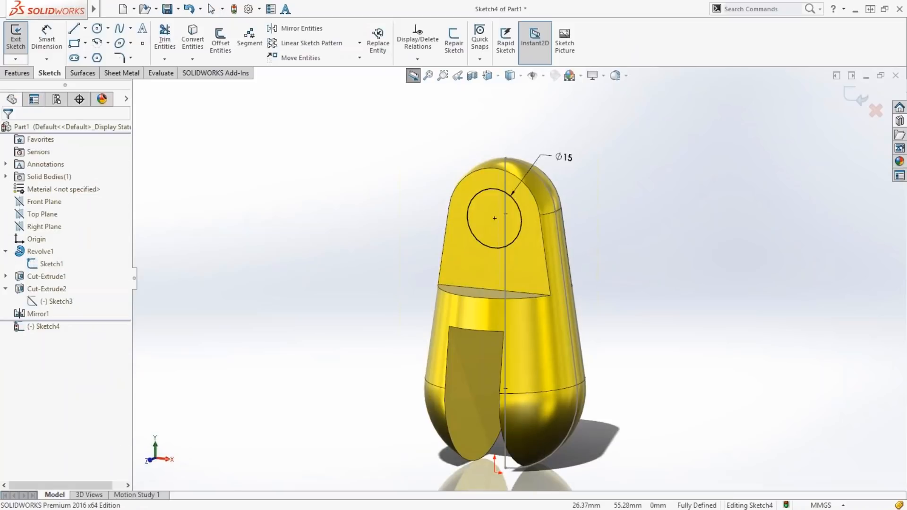
{"action": "right_click", "coordinate": [590, 211]}
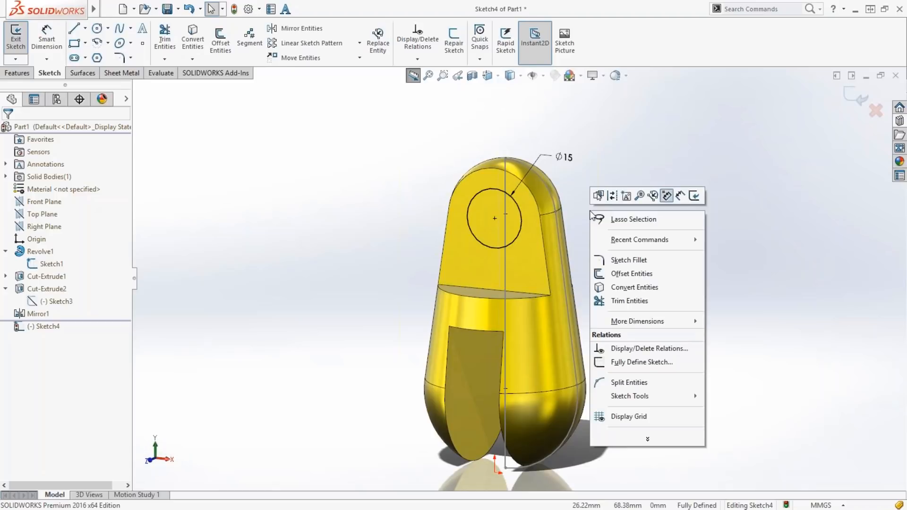
{"action": "left_click", "coordinate": [667, 196]}
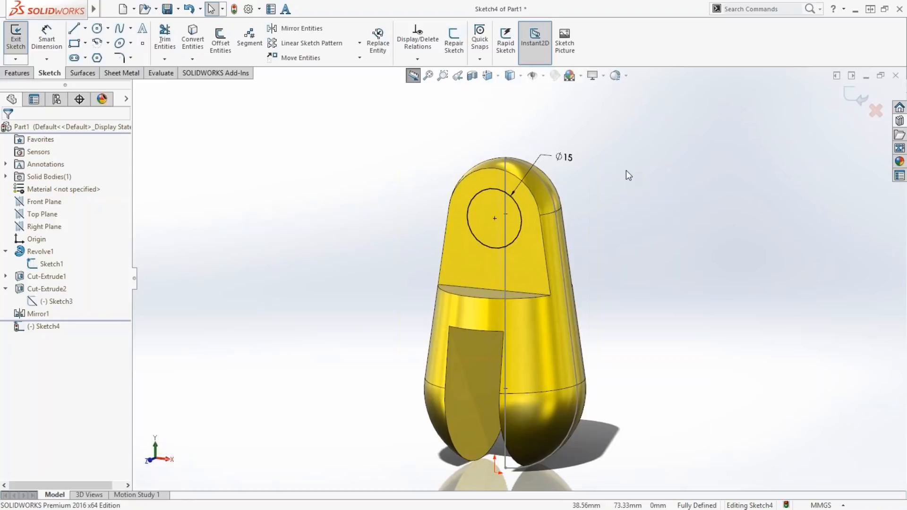
Sketch a trial circle of about 8.65 mm radius in the empty space beside the body, and delete it.
{"action": "left_click", "coordinate": [97, 28]}
{"action": "left_click", "coordinate": [670, 193]}
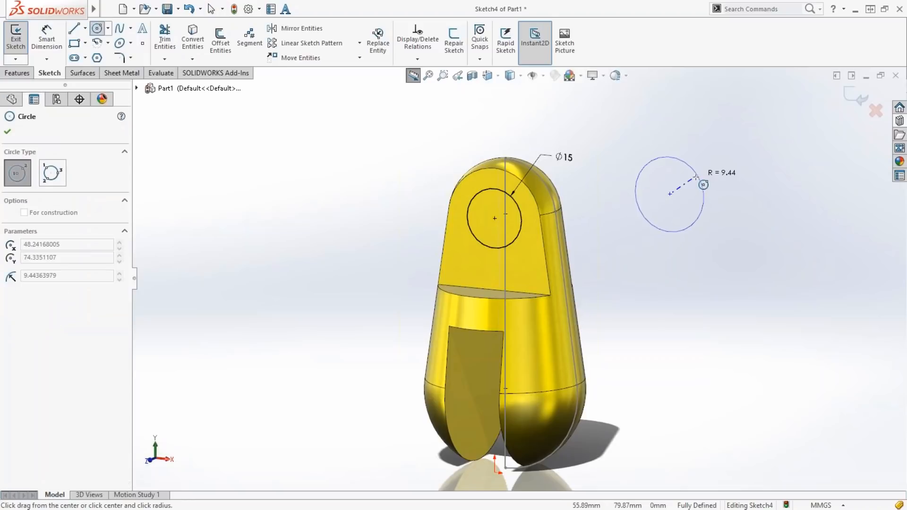
{"action": "left_click", "coordinate": [695, 177]}
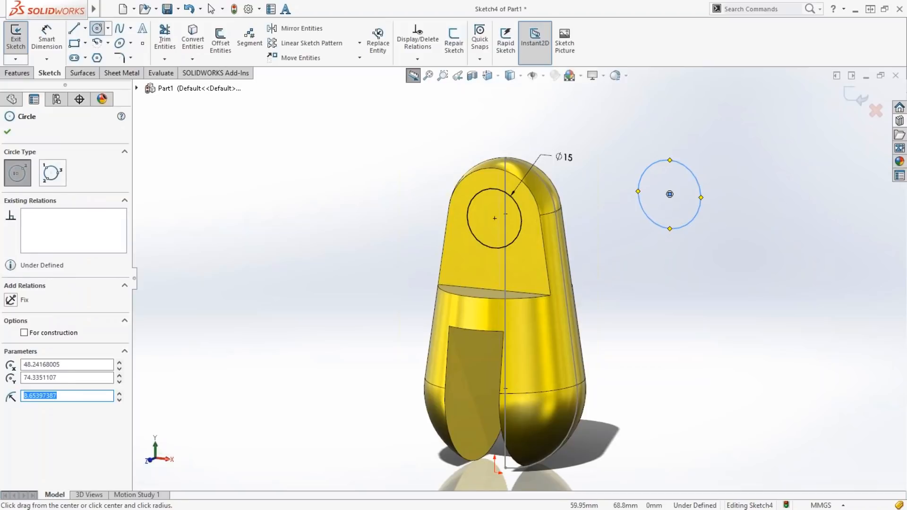
{"action": "key", "text": "Escape"}
{"action": "left_click", "coordinate": [693, 232]}
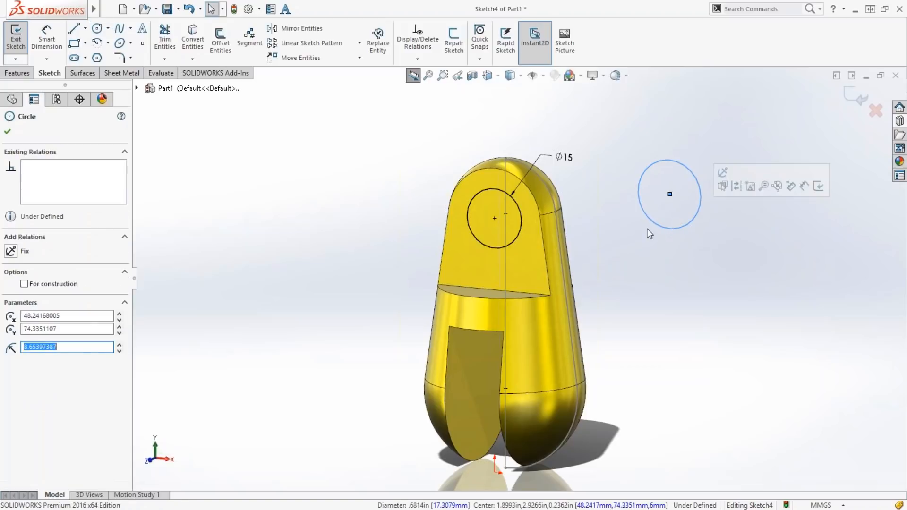
{"action": "key", "text": "Delete"}
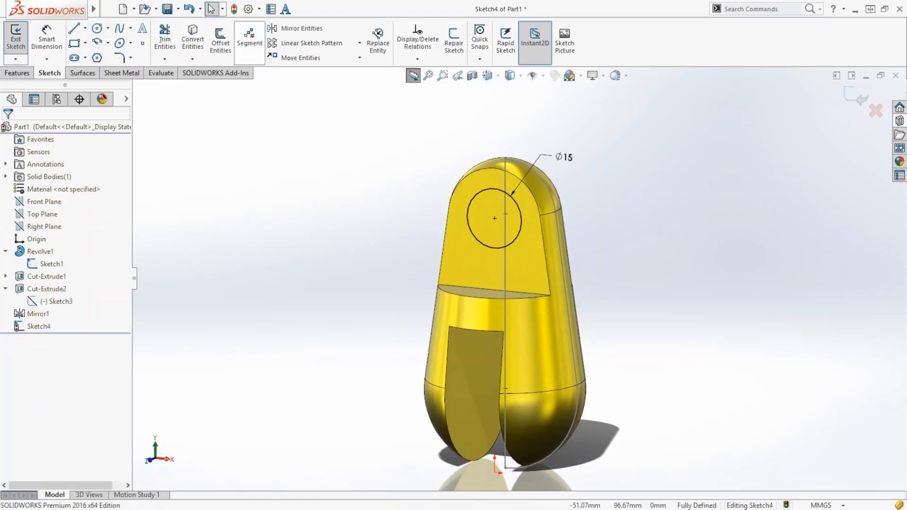
Enable on-screen numeric input for new sketch entities, creating dimensions only when a value is entered.
{"action": "left_click", "coordinate": [249, 9]}
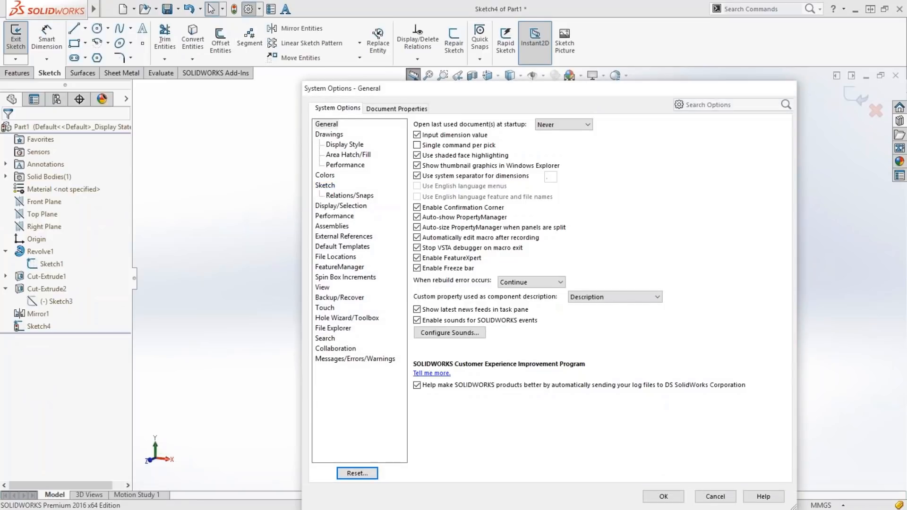
{"action": "left_click_drag", "start_coordinate": [378, 88], "coordinate": [336, 57]}
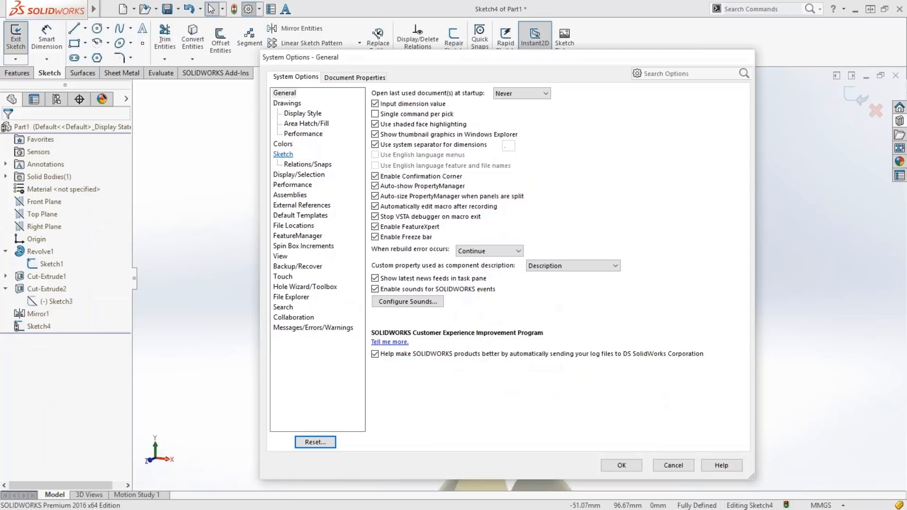
{"action": "left_click", "coordinate": [283, 154]}
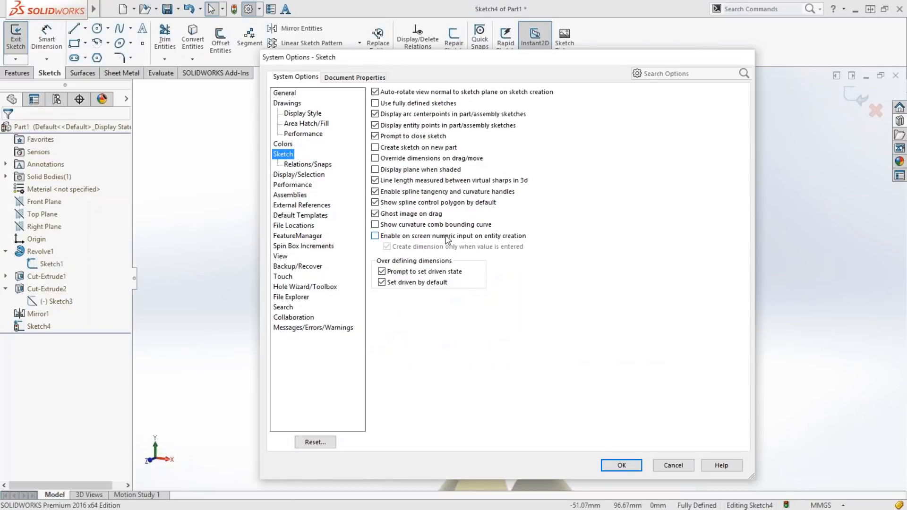
{"action": "left_click", "coordinate": [474, 238]}
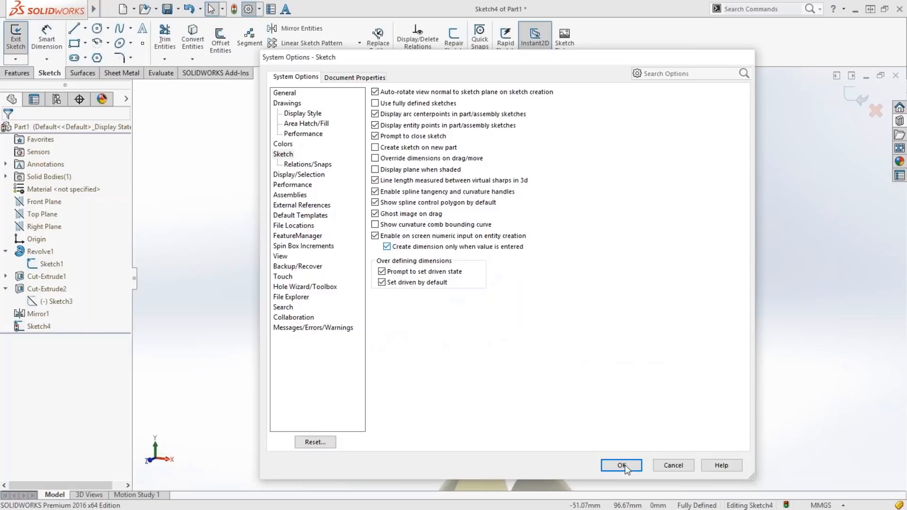
{"action": "key", "text": "Return"}
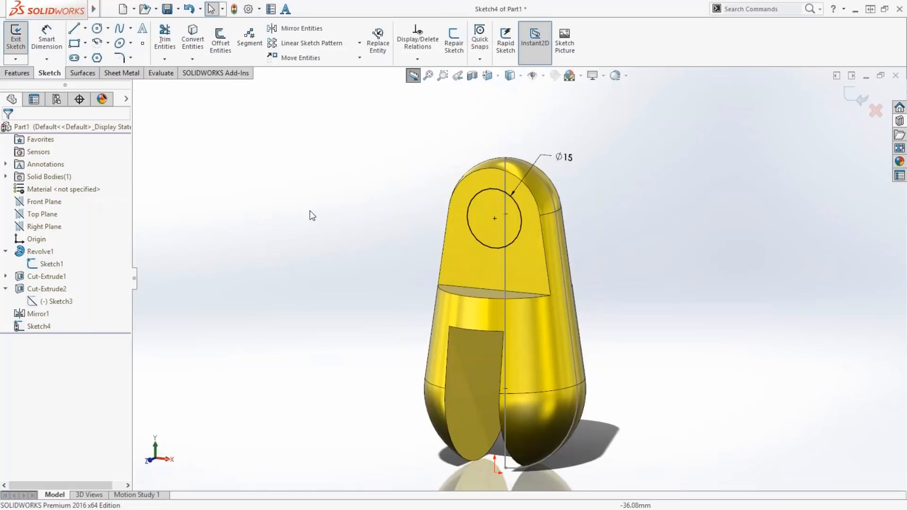
Sketch two trial circles beside the body, one freehand with about 14.6 mm radius and one with an entered diameter of 30 mm.
{"action": "right_click", "coordinate": [311, 215]}
{"action": "right_click_drag", "start_coordinate": [310, 214], "coordinate": [356, 211]}
{"action": "left_click", "coordinate": [293, 225]}
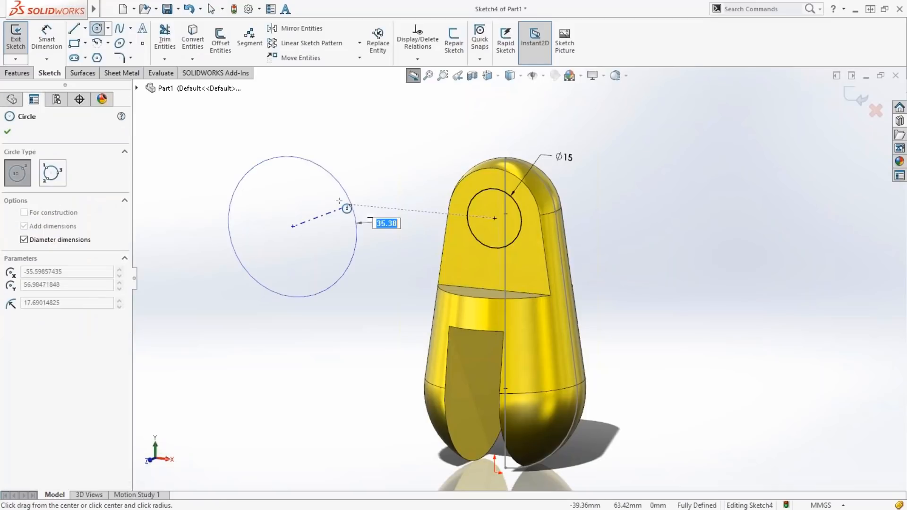
{"action": "left_click", "coordinate": [340, 202]}
{"action": "left_click", "coordinate": [296, 331]}
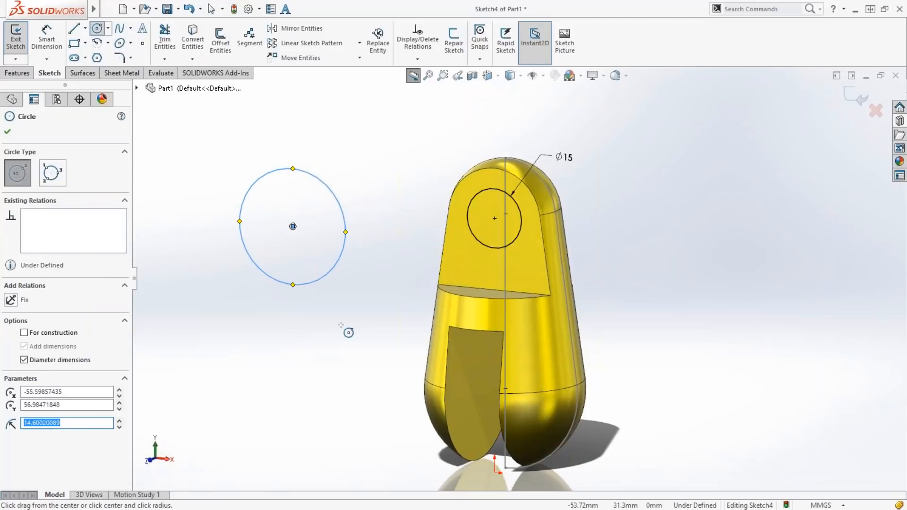
{"action": "left_click", "coordinate": [350, 324]}
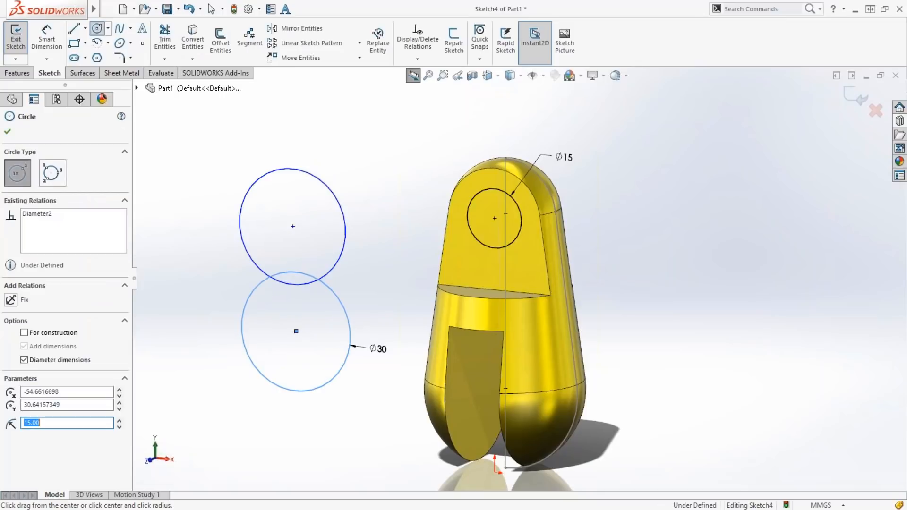
Delete both trial circles from the empty space beside the body.
{"action": "key", "text": "Escape"}
{"action": "left_click", "coordinate": [370, 282]}
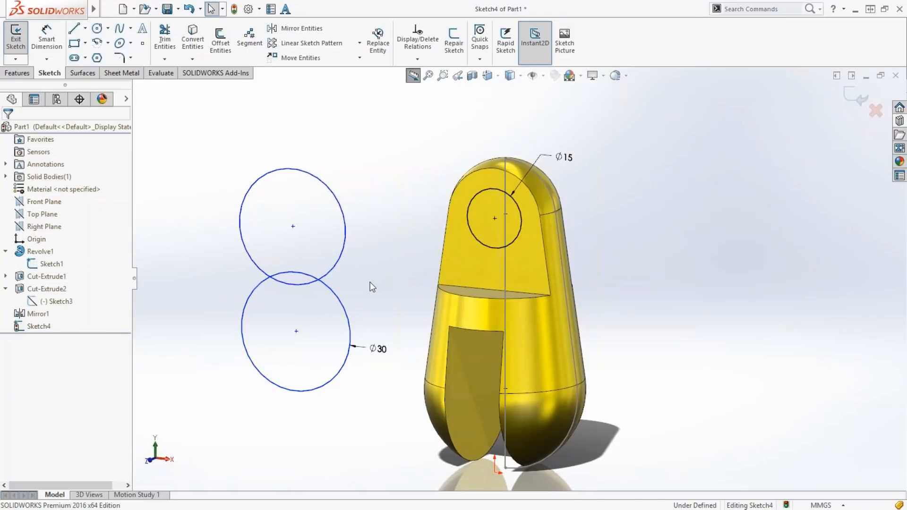
{"action": "left_click_drag", "start_coordinate": [364, 262], "coordinate": [305, 319]}
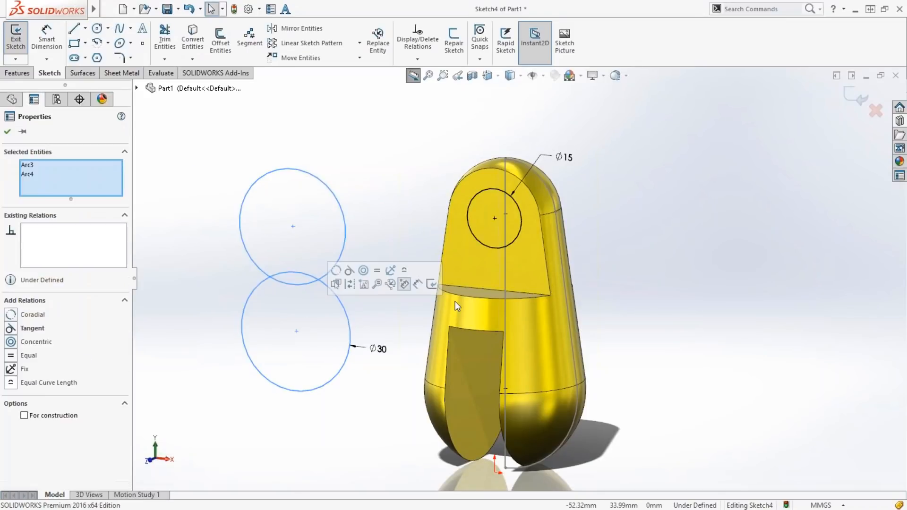
{"action": "key", "text": "Delete"}
{"action": "key", "text": "Return"}
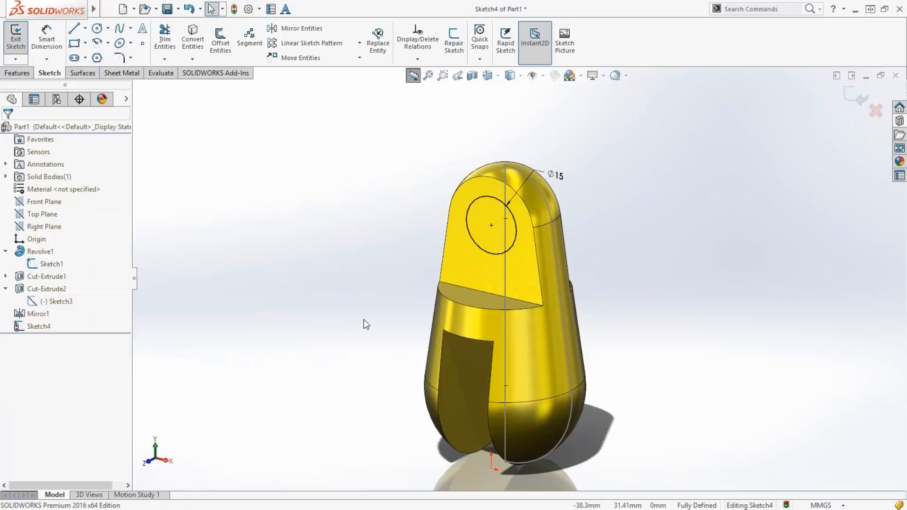
Cut the 15 mm circle through the upper part of the body with a Through All extruded cut.
{"action": "key", "text": "s"}
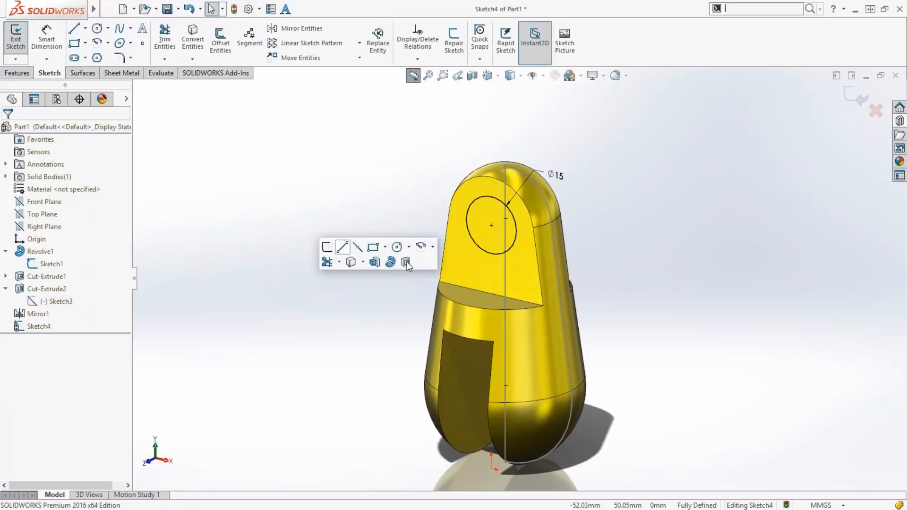
{"action": "left_click", "coordinate": [406, 262]}
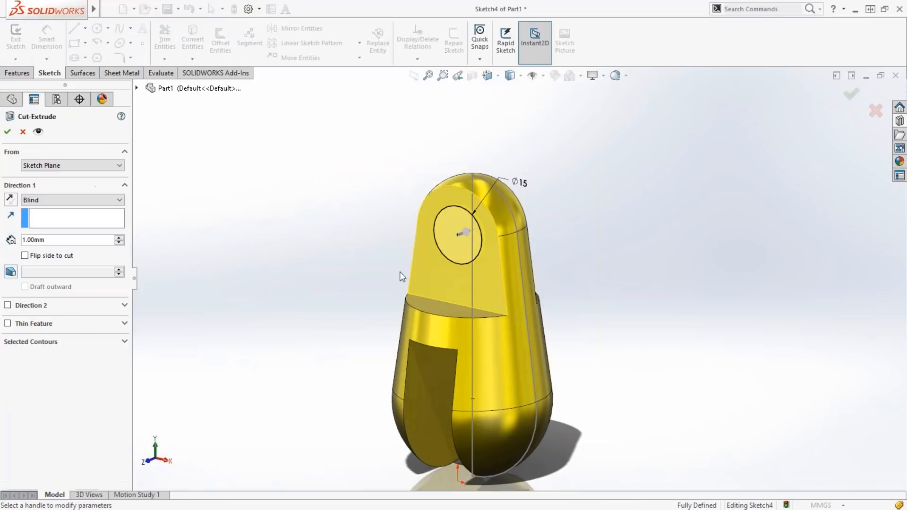
{"action": "right_click", "coordinate": [400, 271]}
{"action": "left_click", "coordinate": [400, 265]}
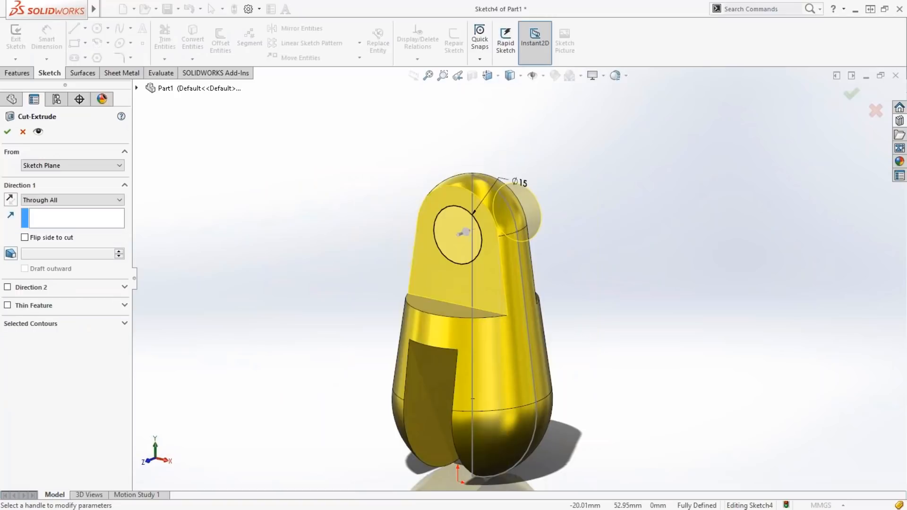
{"action": "key", "text": "Return"}
{"action": "left_click", "coordinate": [348, 256]}
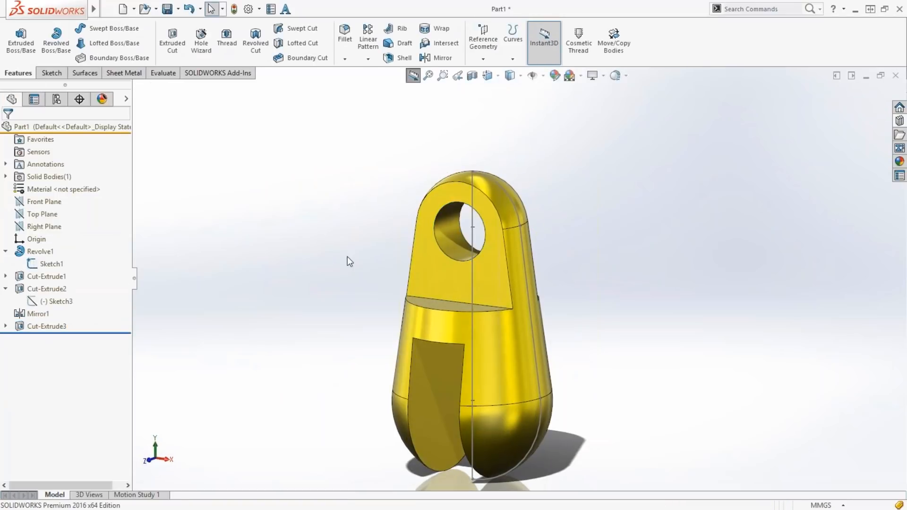
Start a Hole Wizard counterbore in ANSI Metric for a Socket Button Head Cap Screw, size M10.
{"action": "middle_click_drag", "start_coordinate": [347, 257], "coordinate": [353, 250]}
{"action": "middle_click_drag", "start_coordinate": [523, 397], "coordinate": [490, 398]}
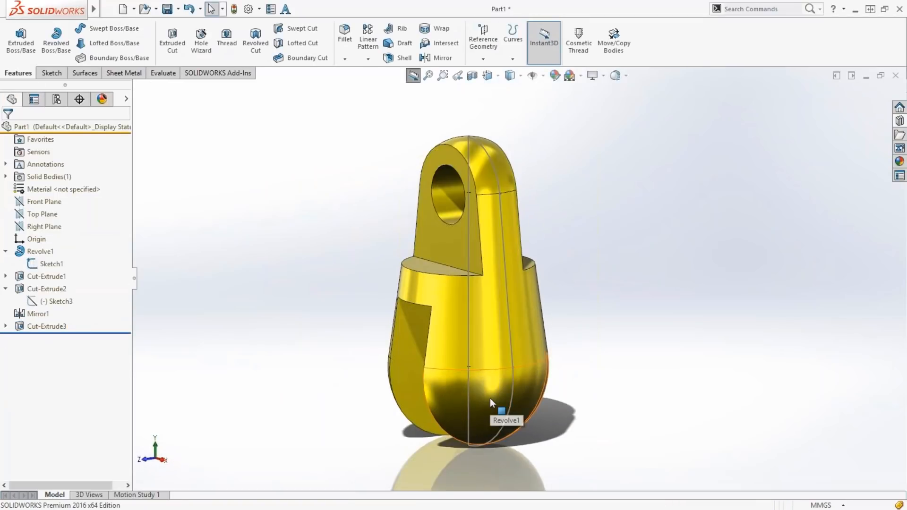
{"action": "left_click", "coordinate": [202, 47]}
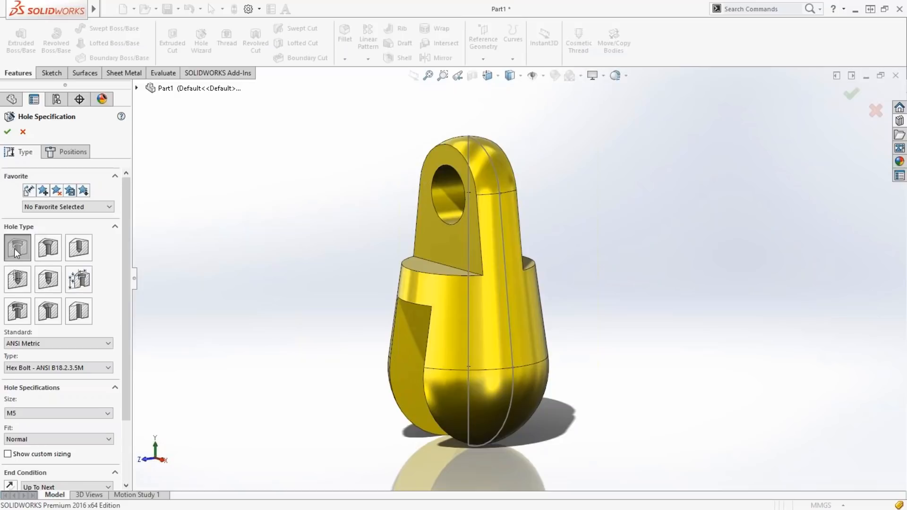
{"action": "left_click", "coordinate": [57, 368]}
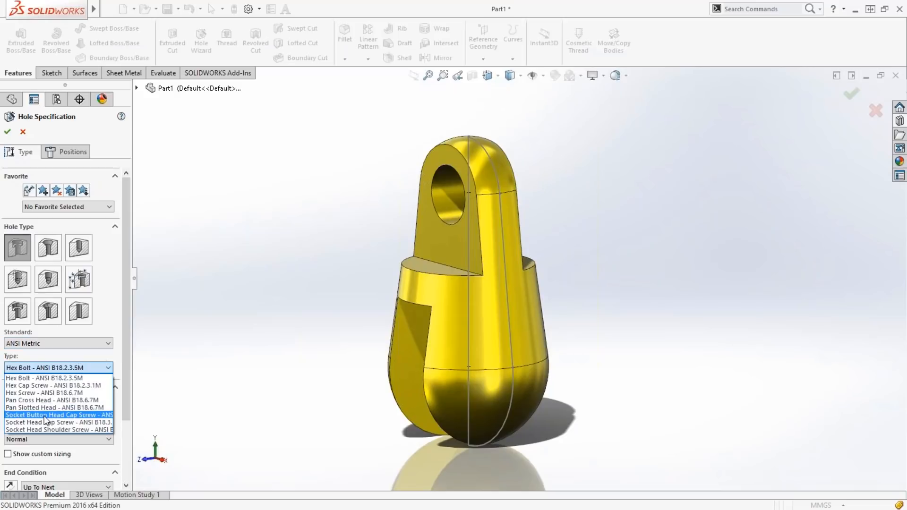
{"action": "left_click", "coordinate": [45, 416]}
{"action": "left_click", "coordinate": [33, 413]}
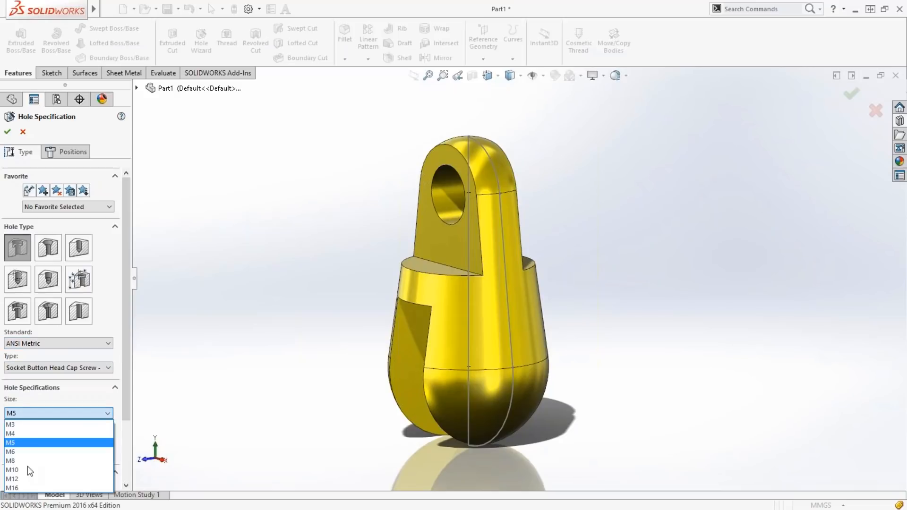
{"action": "left_click", "coordinate": [57, 469]}
{"action": "scroll", "coordinate": [28, 423], "scroll_direction": "down", "scroll_amount": 3}
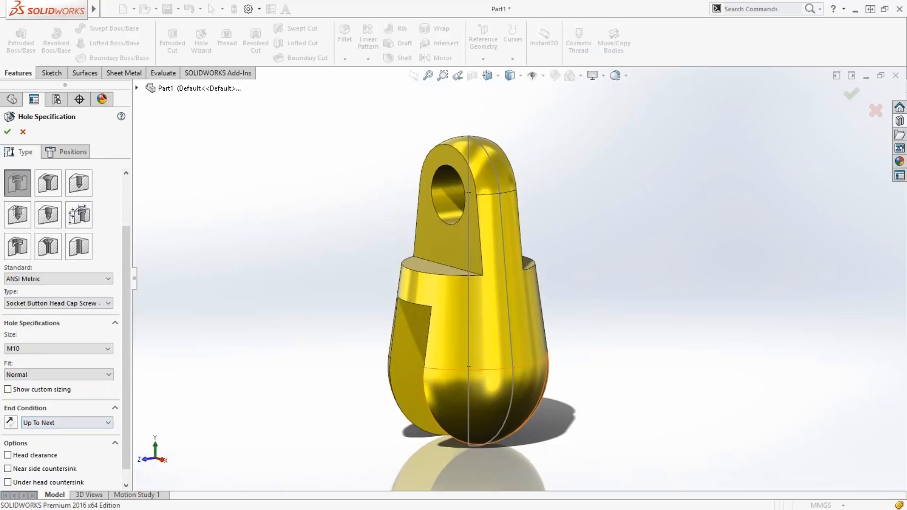
{"action": "middle_click_drag", "start_coordinate": [426, 350], "coordinate": [461, 357]}
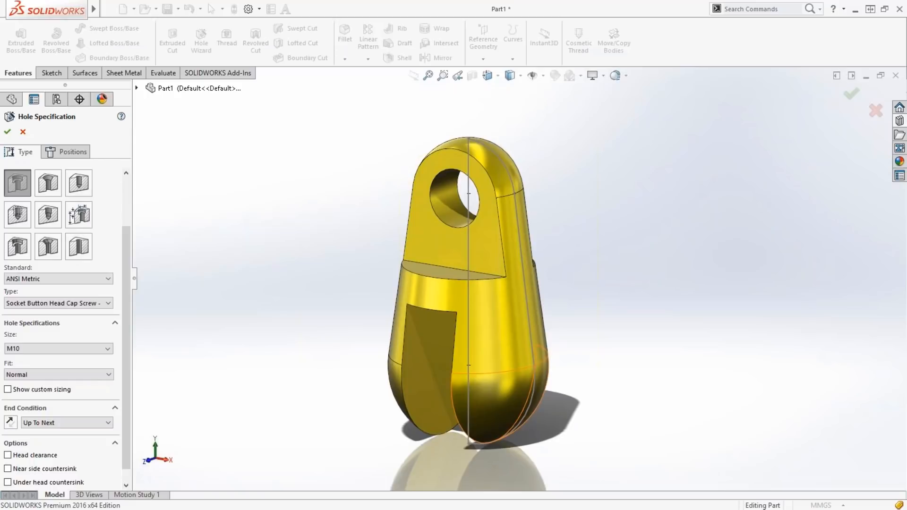
Place one counterbore hole point freehand on the spherical lower face beside the slot.
{"action": "left_click", "coordinate": [71, 152]}
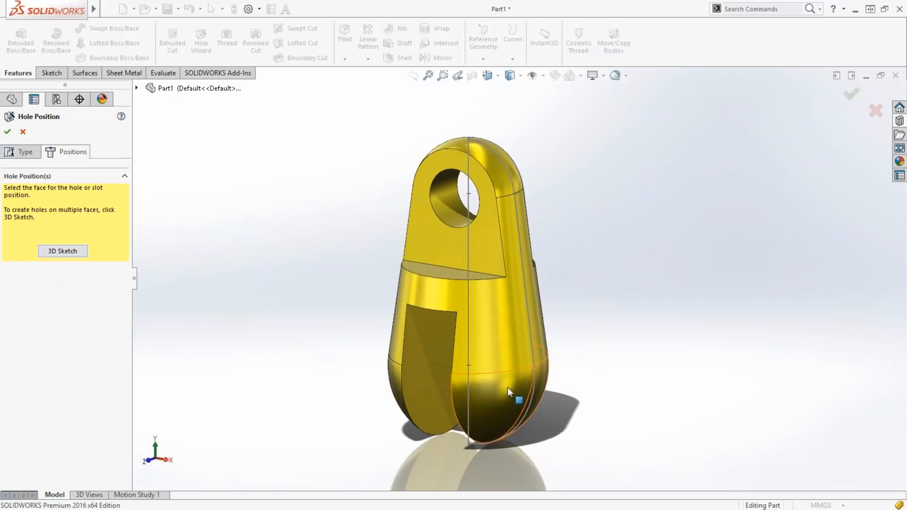
{"action": "left_click", "coordinate": [471, 439]}
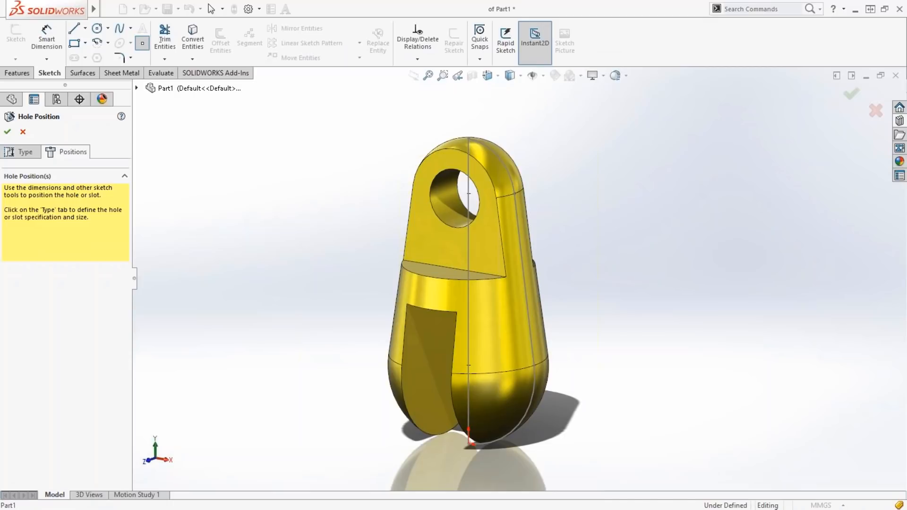
{"action": "left_click", "coordinate": [528, 384]}
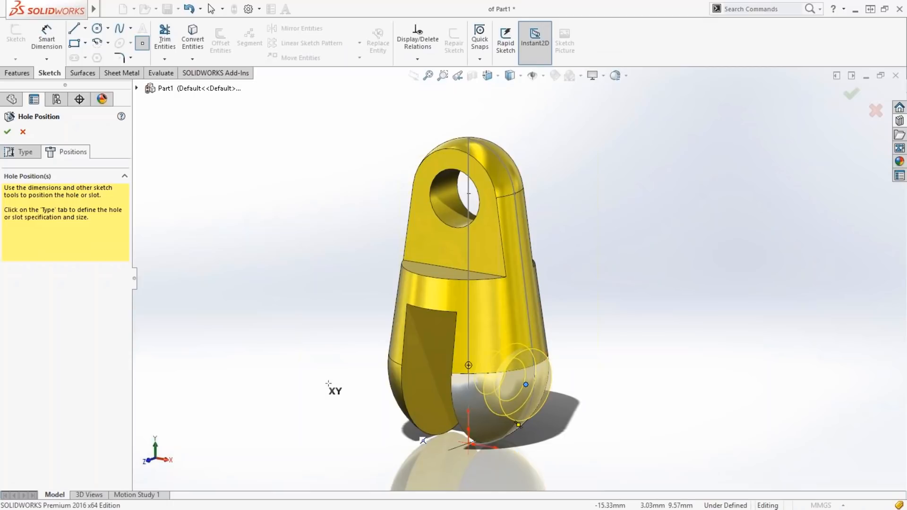
{"action": "key", "text": "Escape"}
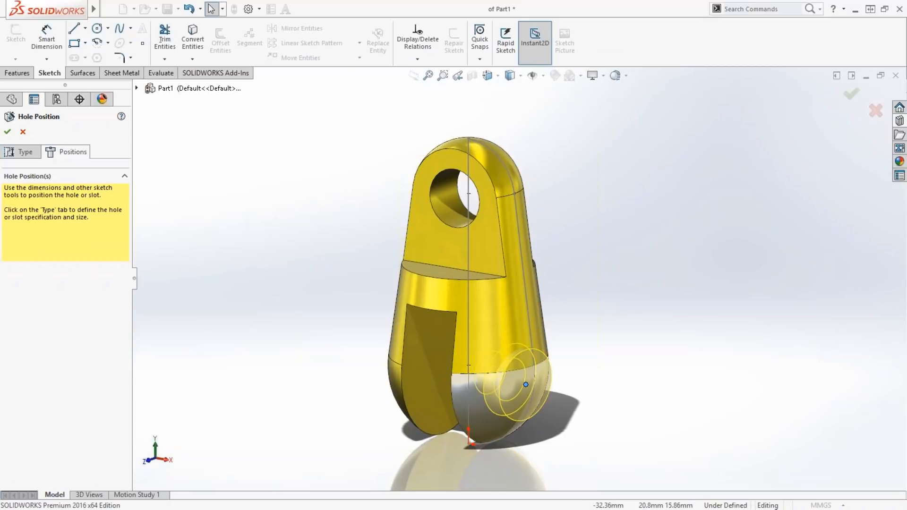
{"action": "middle_click_drag", "start_coordinate": [500, 319], "coordinate": [497, 305], "text": "ctrl"}
Constrain the hole point Along X with the revolve sketch's lower arc centre on the axis, and finish the counterbore hole.
{"action": "left_click", "coordinate": [522, 374]}
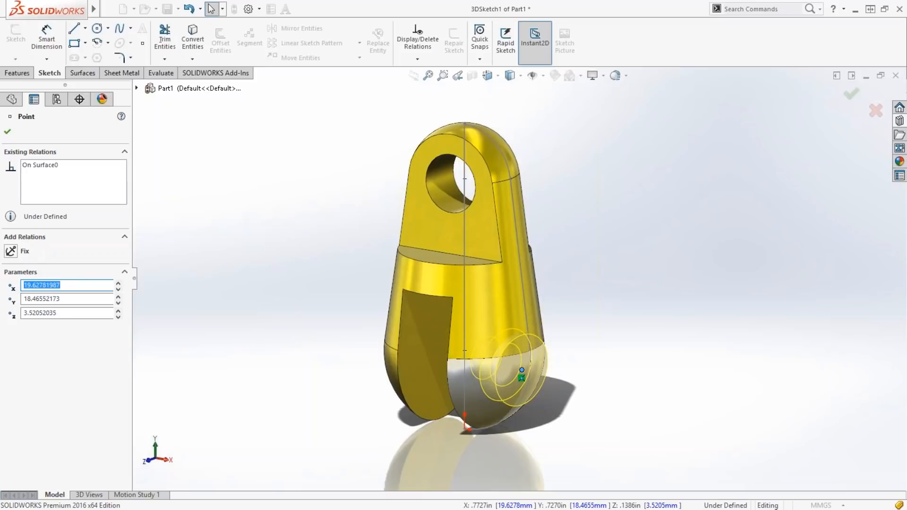
{"action": "middle_click_drag", "start_coordinate": [522, 370], "coordinate": [519, 381]}
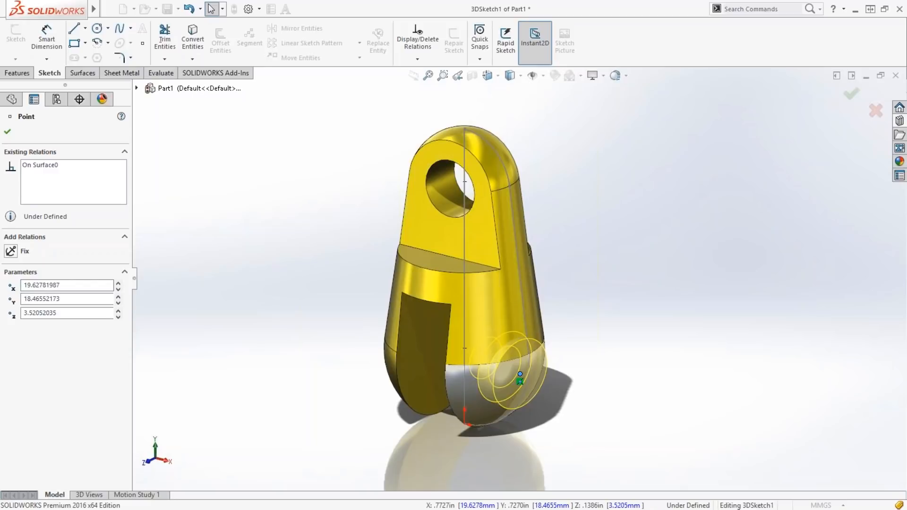
{"action": "left_click", "coordinate": [311, 308]}
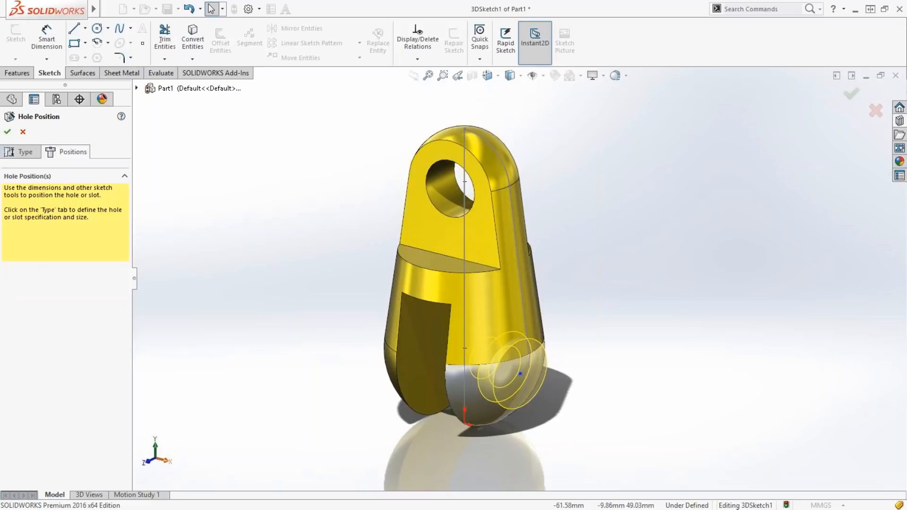
{"action": "left_click", "coordinate": [465, 348]}
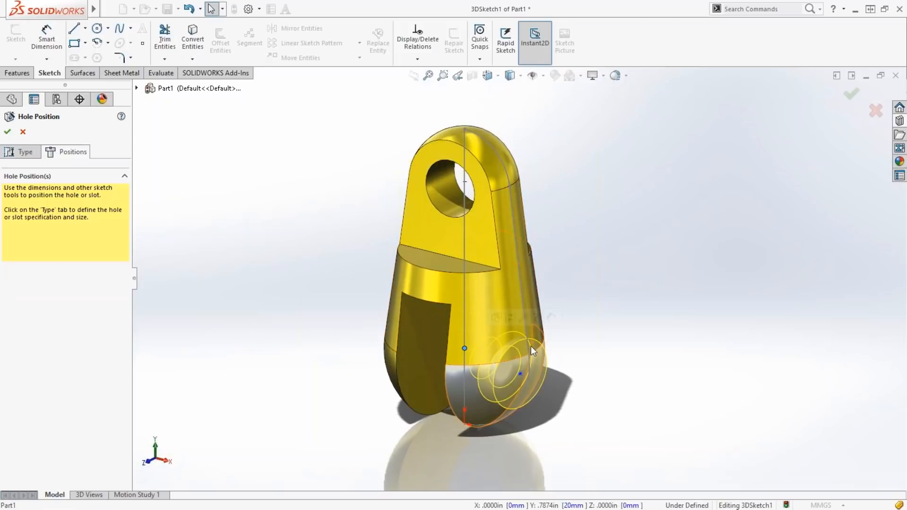
{"action": "left_click", "coordinate": [521, 376], "text": "ctrl"}
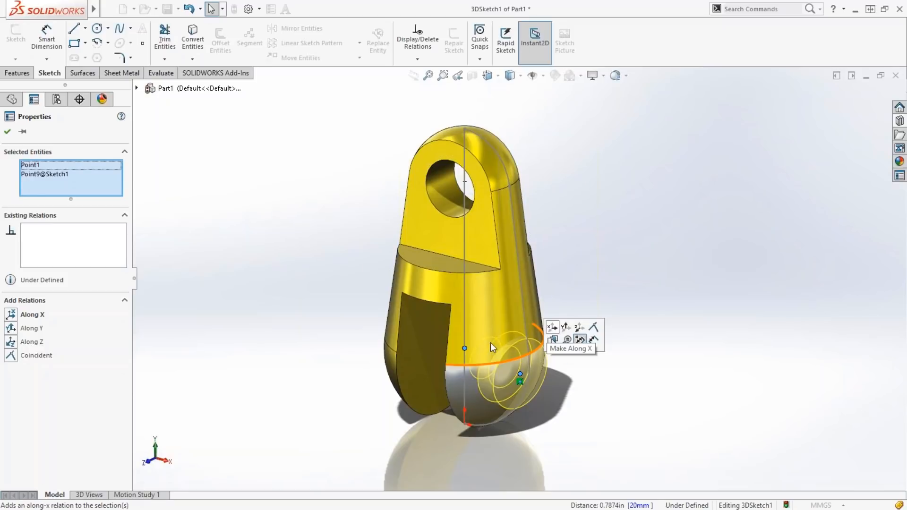
{"action": "left_click", "coordinate": [552, 327]}
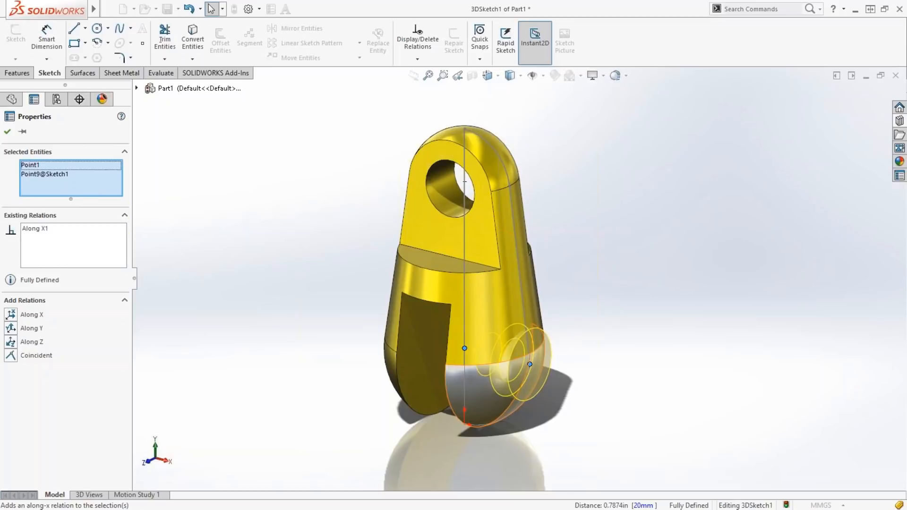
{"action": "key", "text": "Escape"}
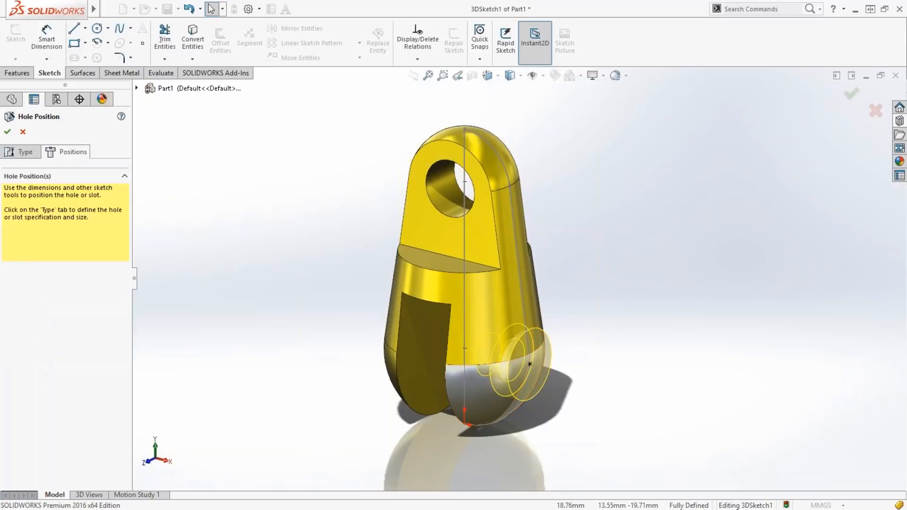
{"action": "right_click", "coordinate": [581, 358]}
{"action": "key", "text": "d"}
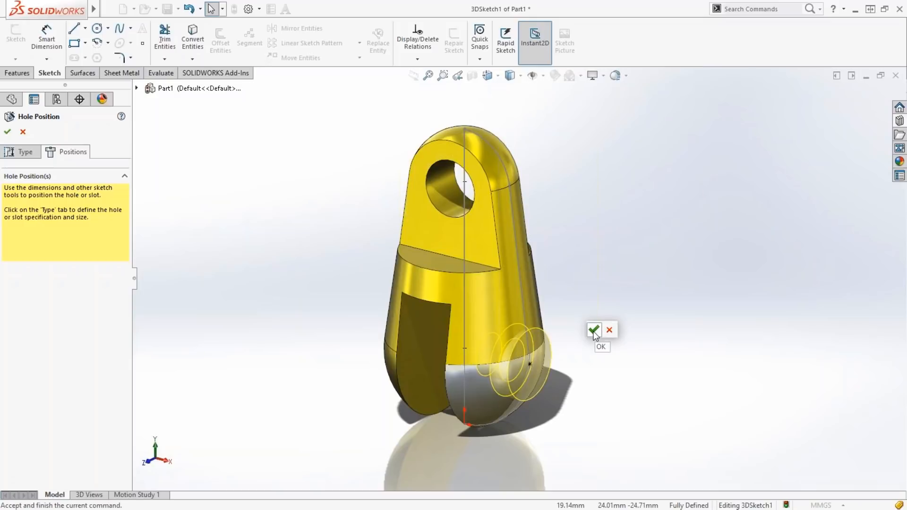
{"action": "left_click", "coordinate": [594, 331]}
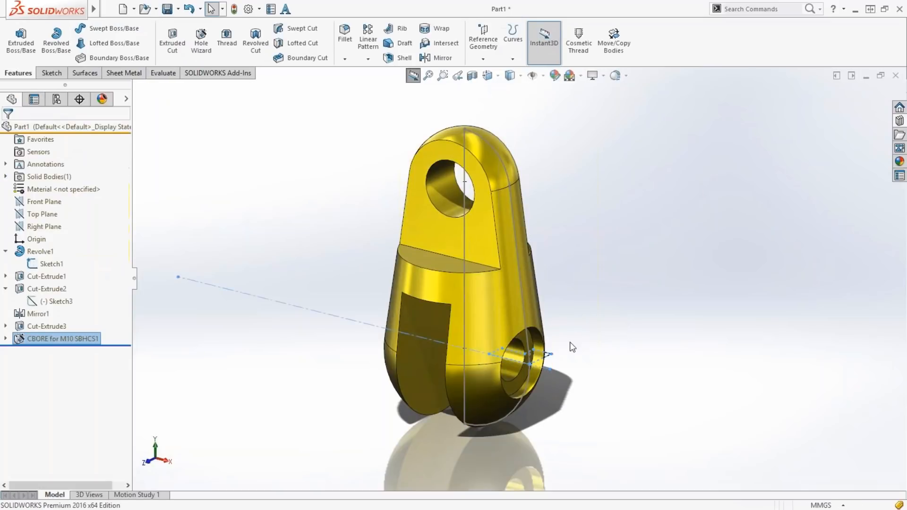
{"action": "left_click", "coordinate": [572, 347]}
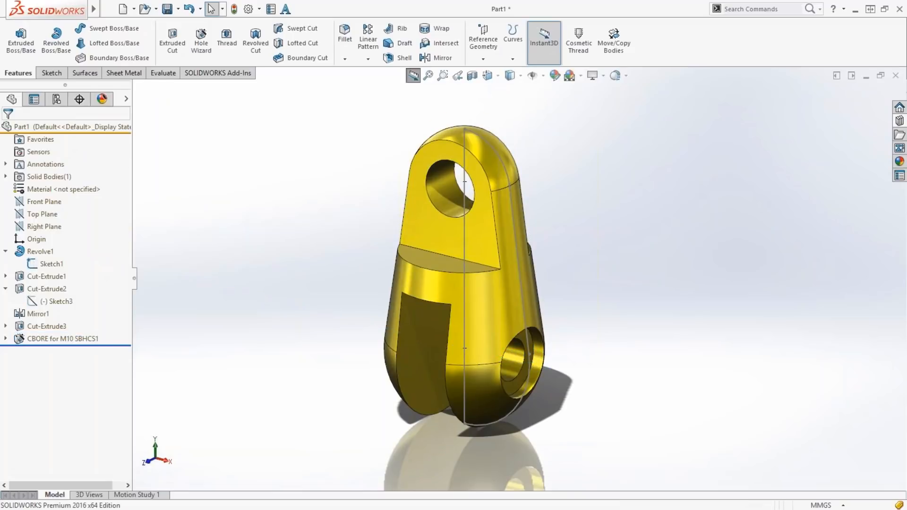
Start a Hole Wizard straight tap in ANSI Metric with type Tapped hole and size M10x1.0.
{"action": "mouse_move", "coordinate": [571, 347]}
{"action": "middle_mouse_down"}
{"action": "mouse_move", "coordinate": [582, 332]}
{"action": "mouse_move", "coordinate": [569, 332]}
{"action": "middle_mouse_up"}
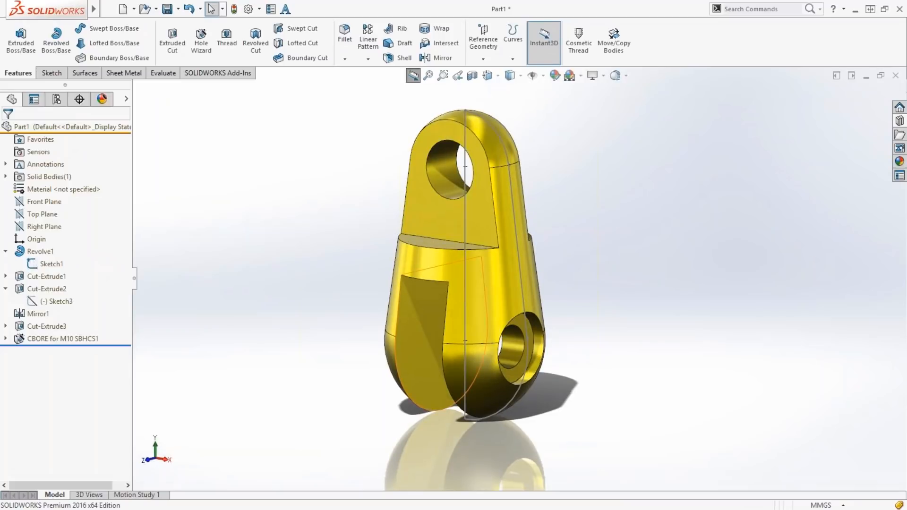
{"action": "left_click", "coordinate": [201, 42]}
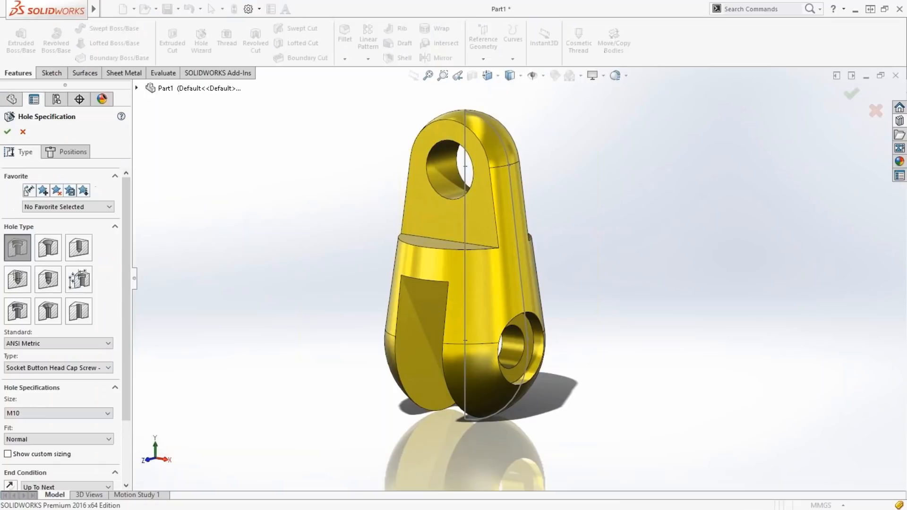
{"action": "left_click", "coordinate": [17, 279]}
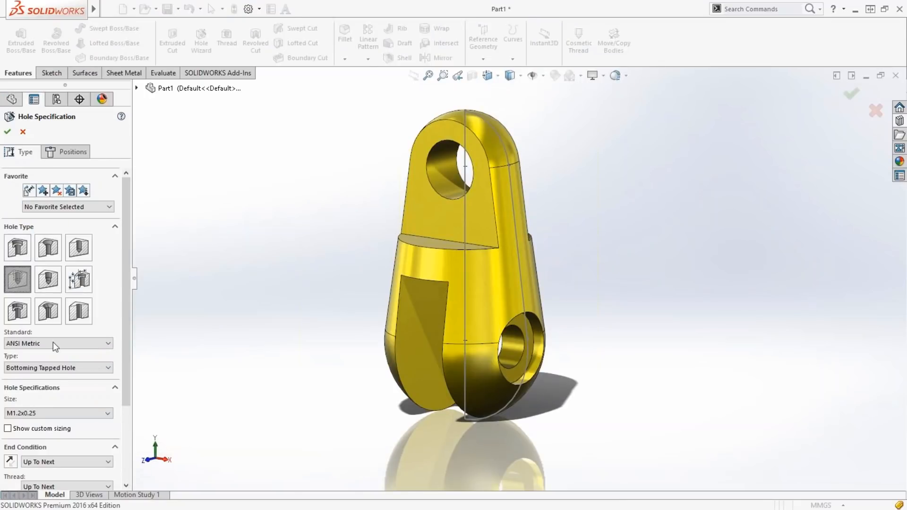
{"action": "left_click", "coordinate": [50, 368]}
{"action": "left_click", "coordinate": [38, 388]}
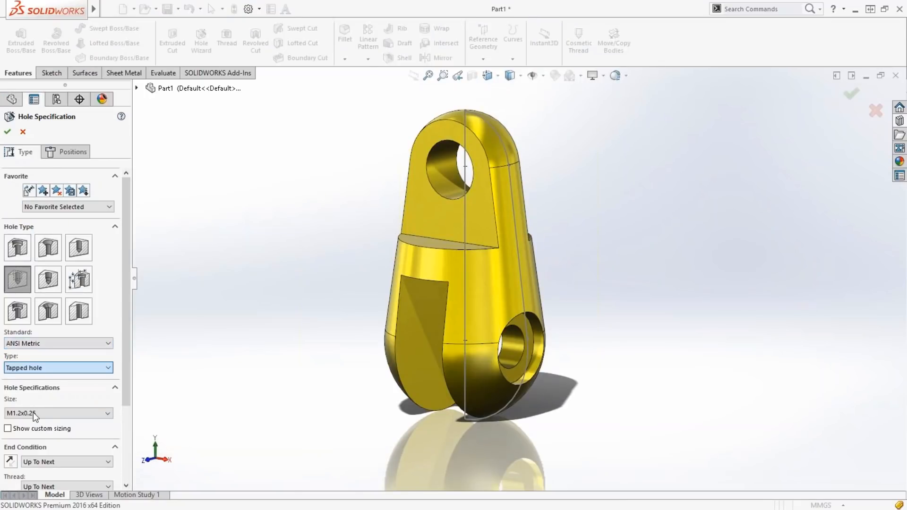
{"action": "left_click", "coordinate": [33, 413]}
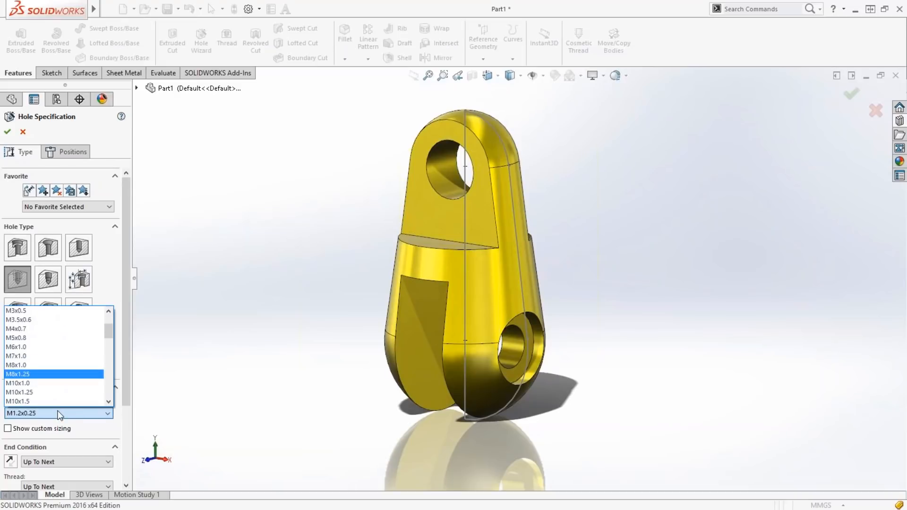
{"action": "left_click", "coordinate": [56, 384]}
{"action": "left_click", "coordinate": [59, 147]}
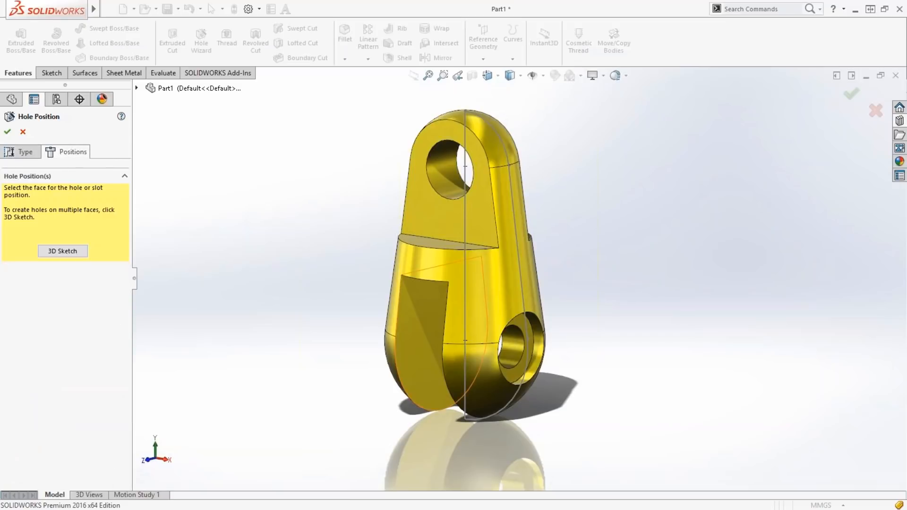
Place the tapped hole point on the slot's inner side face, constrain it to the revolve sketch's lower arc centre, and finish the hole.
{"action": "left_click", "coordinate": [422, 343]}
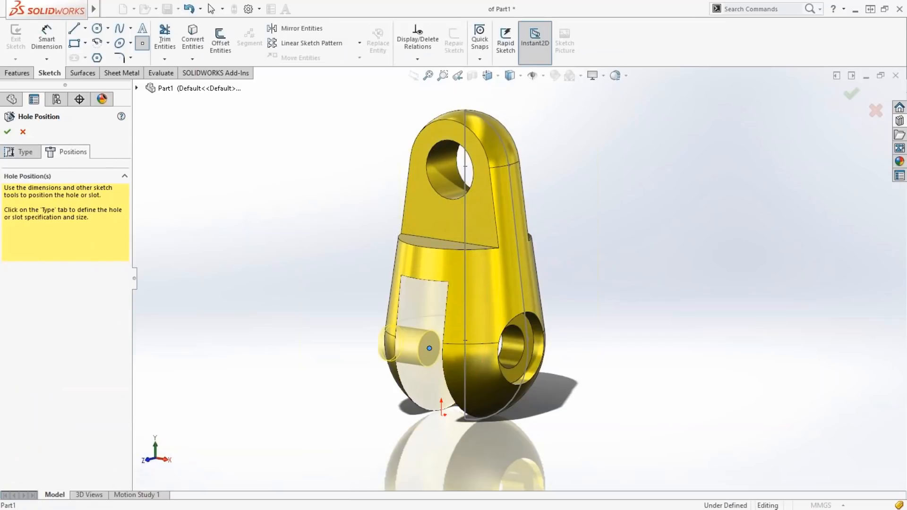
{"action": "key", "text": "Escape"}
{"action": "left_click", "coordinate": [465, 340]}
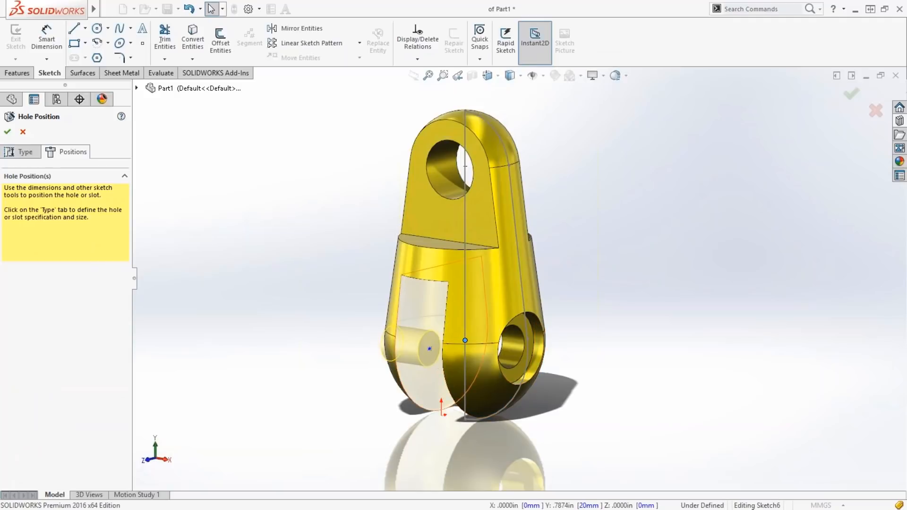
{"action": "left_click", "coordinate": [429, 348], "text": "ctrl"}
{"action": "left_click", "coordinate": [489, 302]}
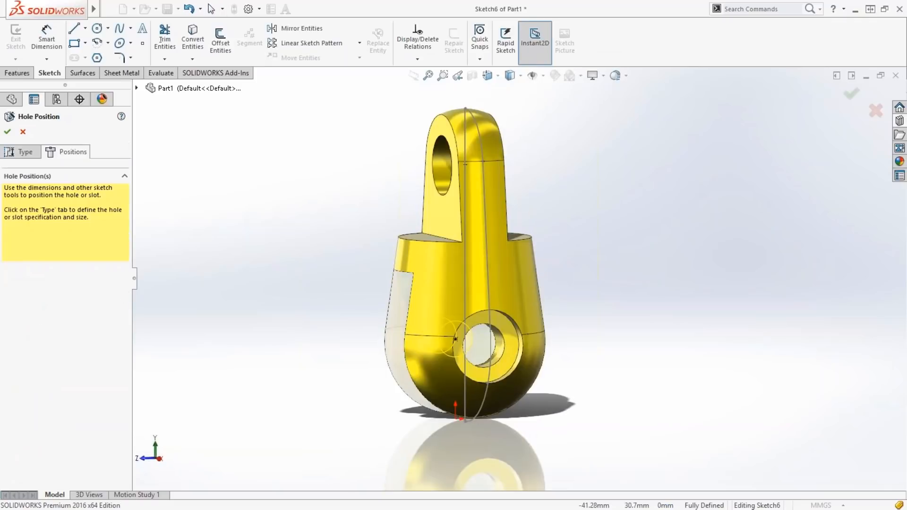
{"action": "middle_click_drag", "start_coordinate": [352, 337], "coordinate": [382, 346]}
{"action": "key", "text": "d"}
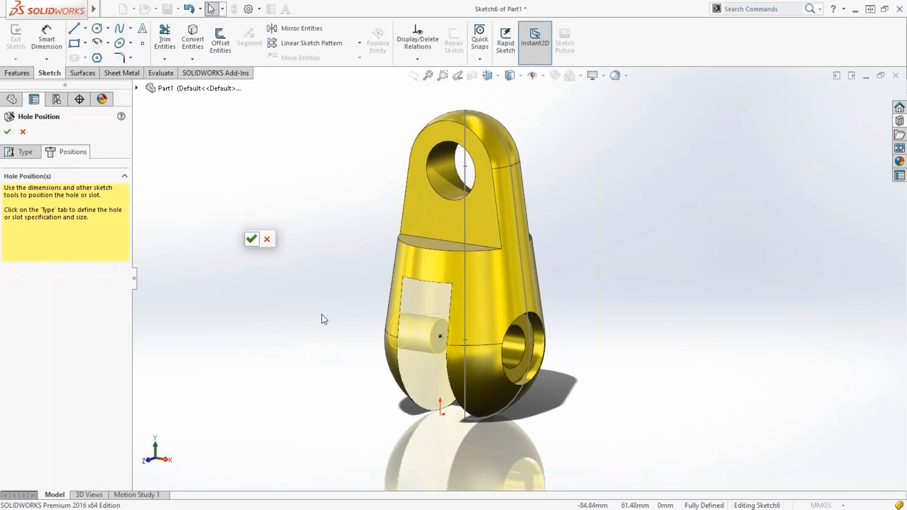
{"action": "key", "text": "Return"}
{"action": "middle_click_drag", "start_coordinate": [359, 261], "coordinate": [331, 317]}
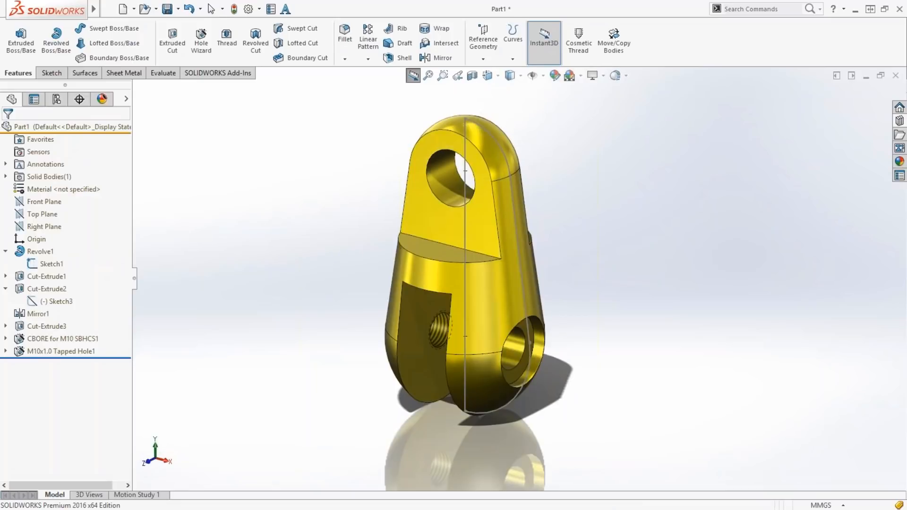
Check the R2 fillets in the PDF drawing and start a 2 mm fillet on the flat step faces on both sides of the upper lug.
{"action": "middle_click_drag", "start_coordinate": [477, 303], "coordinate": [459, 302]}
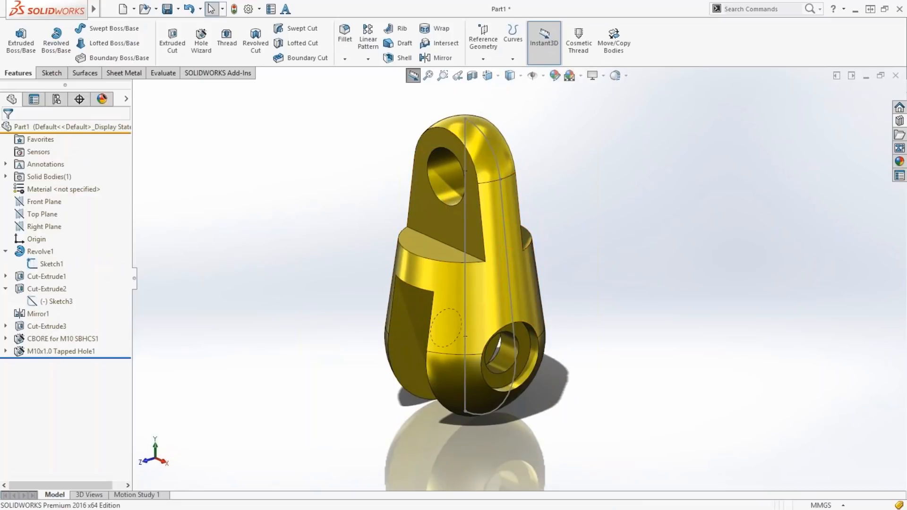
{"action": "key", "text": "alt+Tab"}
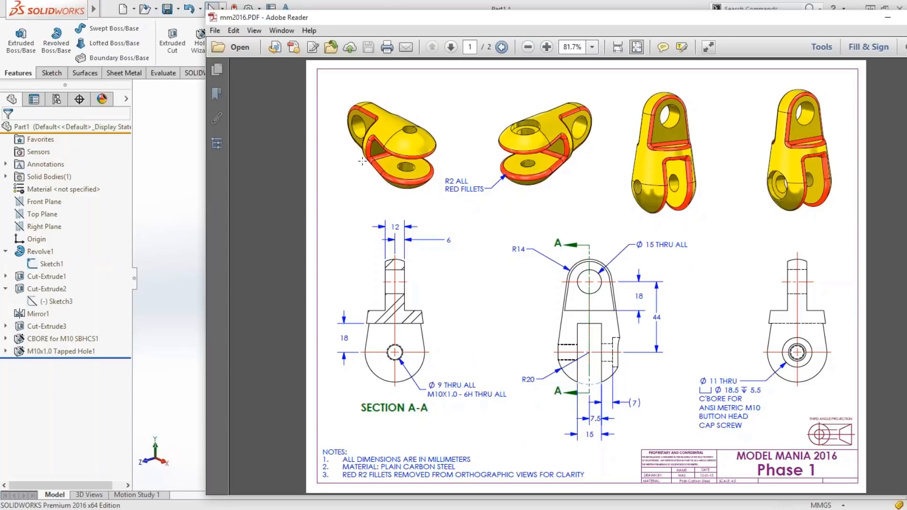
{"action": "key", "text": "alt+Tab"}
{"action": "left_click", "coordinate": [446, 244]}
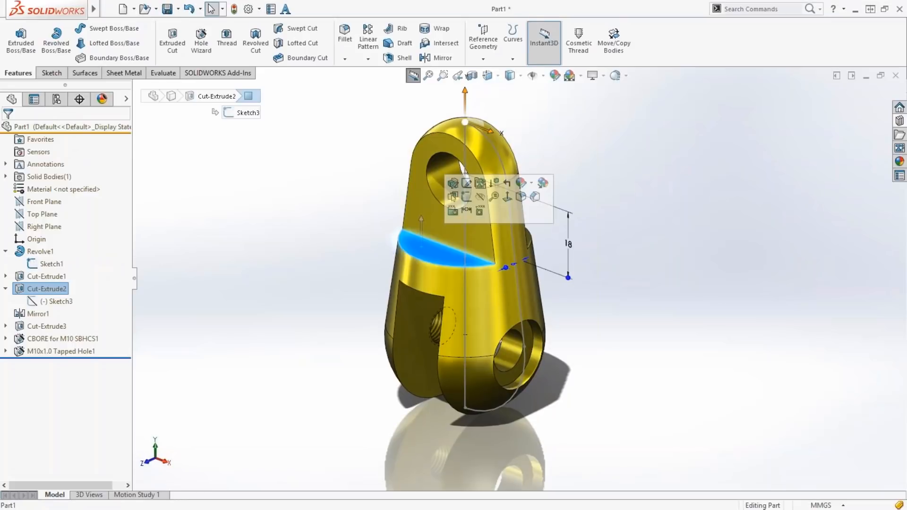
{"action": "left_click", "coordinate": [521, 197]}
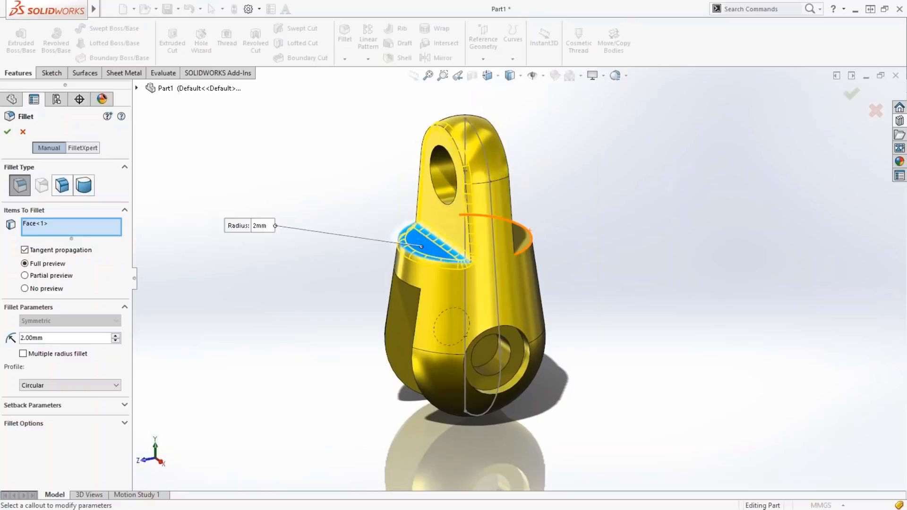
{"action": "left_click", "coordinate": [481, 215]}
{"action": "middle_click_drag", "start_coordinate": [481, 215], "coordinate": [440, 233]}
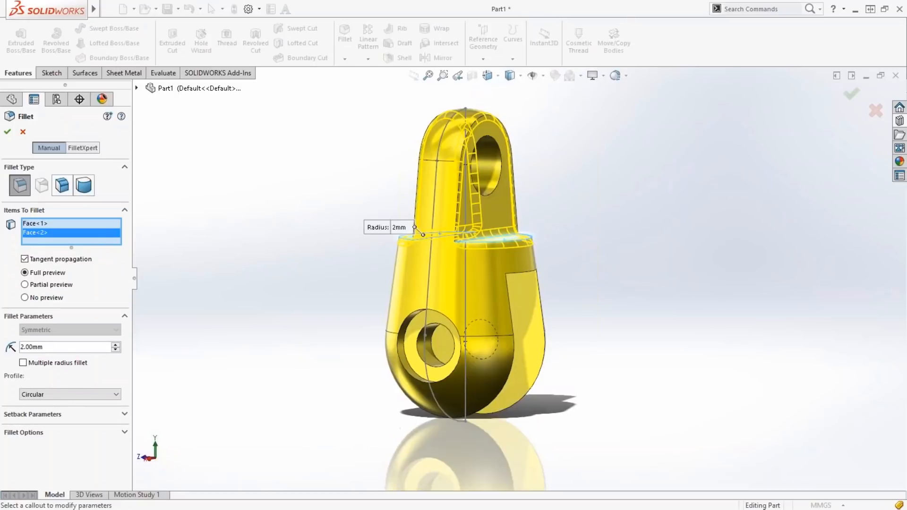
{"action": "middle_click_drag", "start_coordinate": [519, 196], "coordinate": [508, 195]}
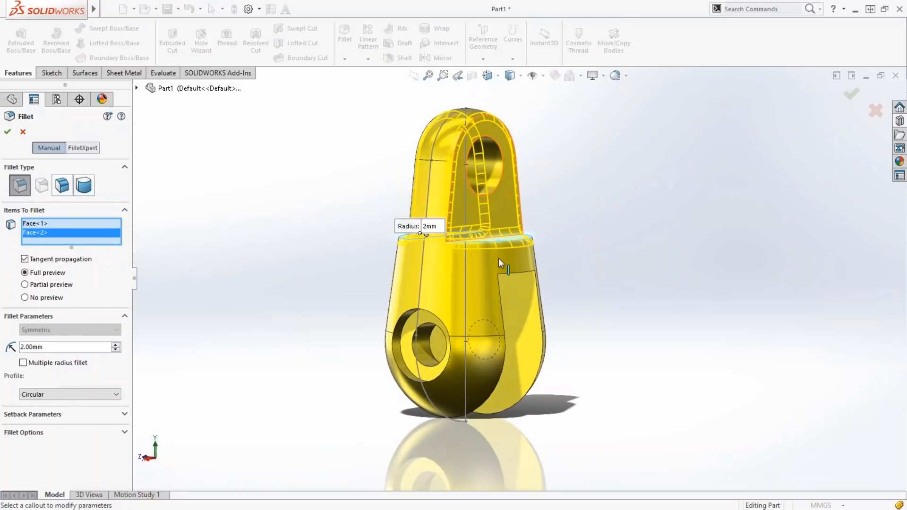
{"action": "middle_click_drag", "start_coordinate": [499, 258], "coordinate": [517, 226]}
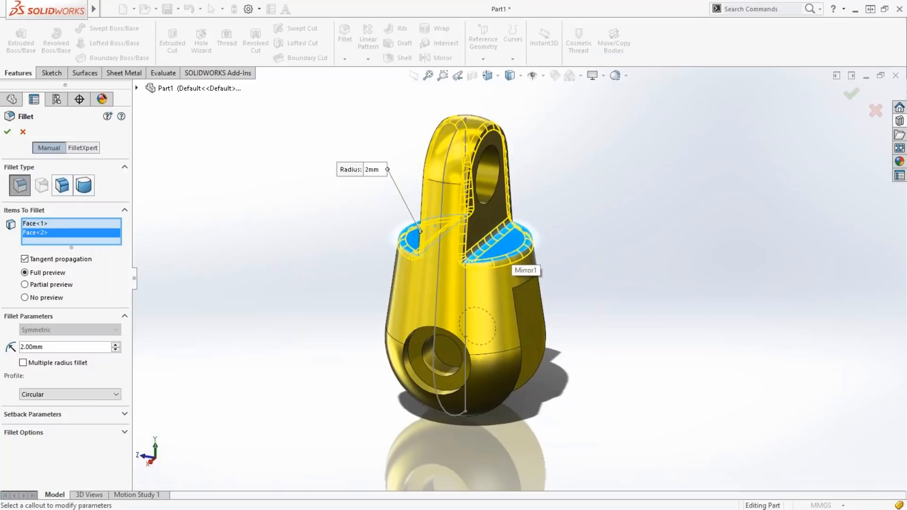
{"action": "left_click", "coordinate": [493, 204]}
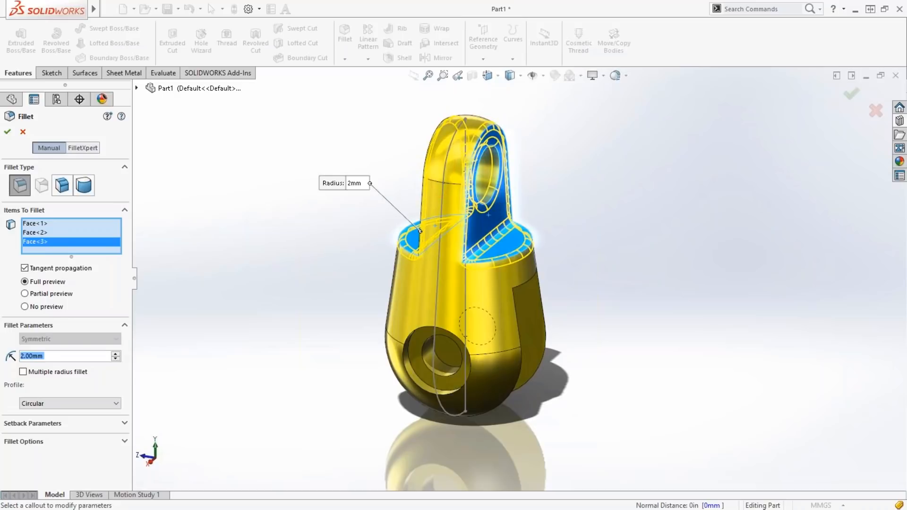
{"action": "left_click", "coordinate": [488, 215]}
Add the slot's upper end face to the 2 mm fillet selection and finish the fillet.
{"action": "middle_click_drag", "start_coordinate": [489, 215], "coordinate": [558, 186]}
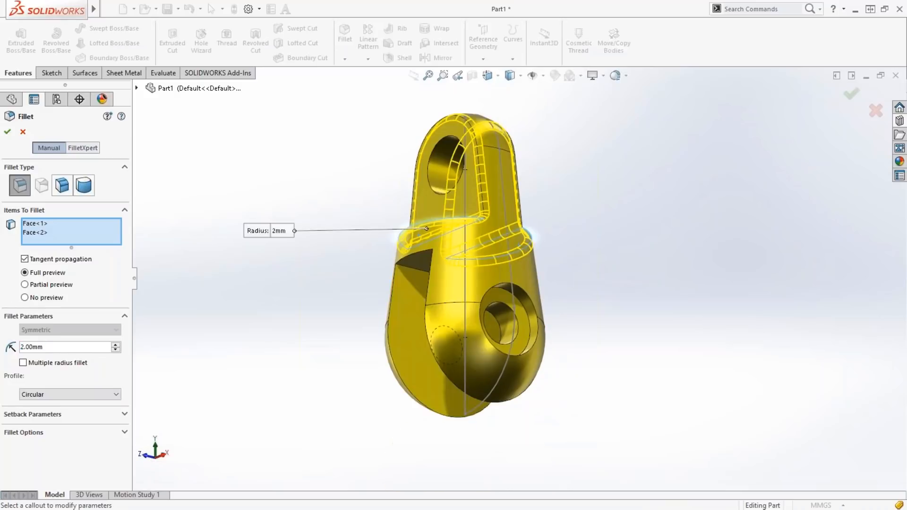
{"action": "middle_click_drag", "start_coordinate": [397, 269], "coordinate": [422, 246]}
{"action": "left_click", "coordinate": [420, 250]}
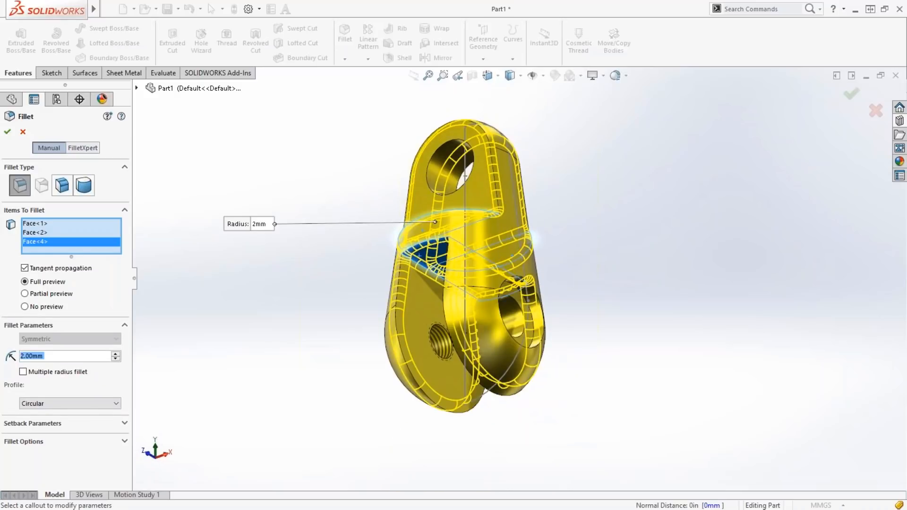
{"action": "key", "text": "Return"}
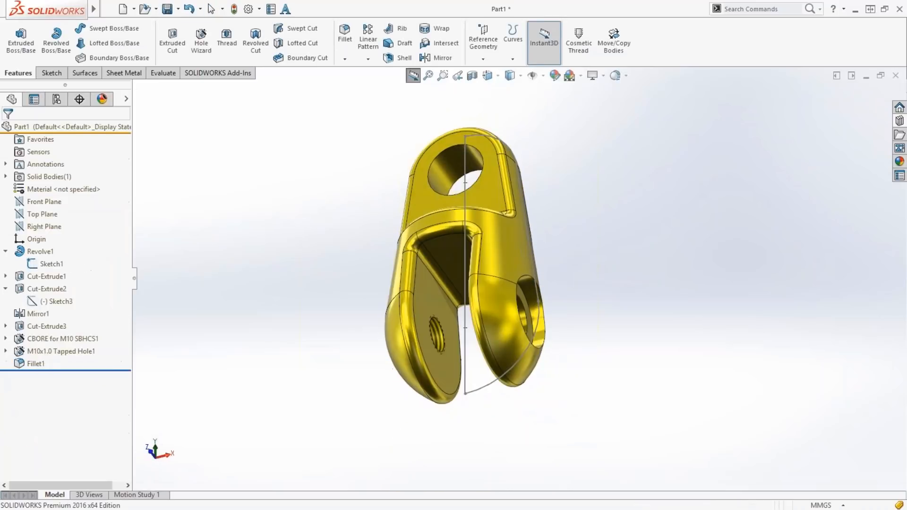
Apply a red colour appearance to the fillet feature.
{"action": "middle_click_drag", "start_coordinate": [406, 264], "coordinate": [405, 289]}
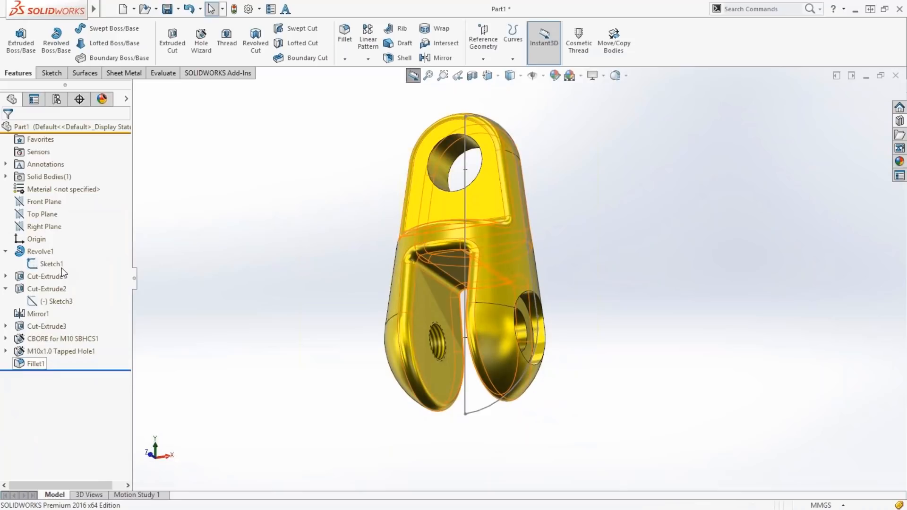
{"action": "right_click", "coordinate": [37, 364]}
{"action": "left_click", "coordinate": [81, 256]}
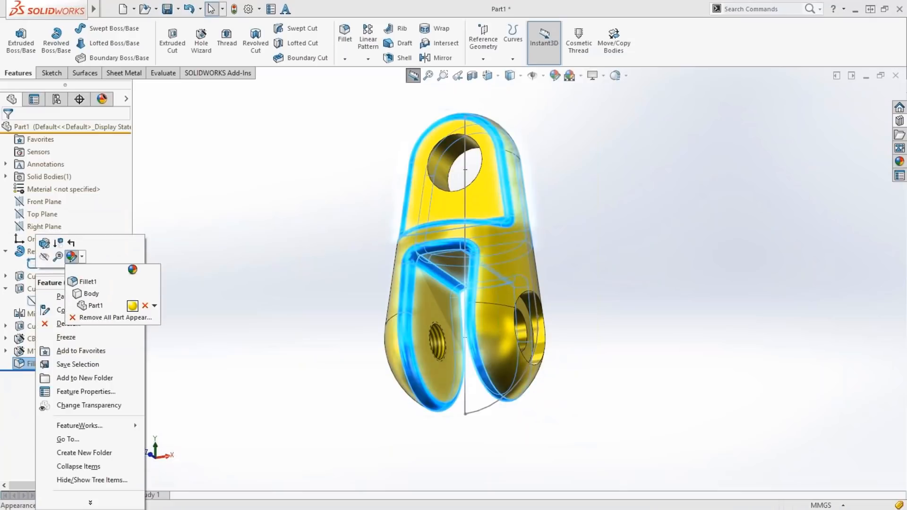
{"action": "left_click", "coordinate": [89, 282]}
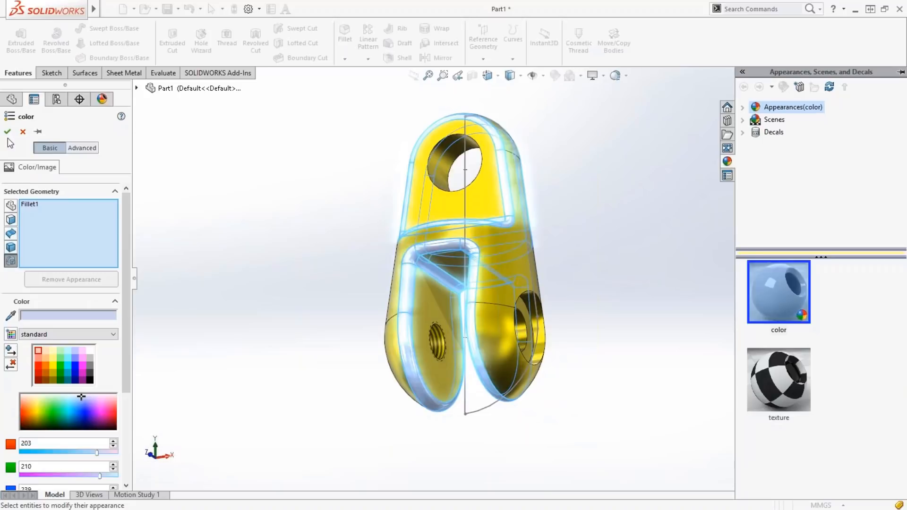
{"action": "left_click", "coordinate": [38, 365]}
{"action": "left_click", "coordinate": [7, 133]}
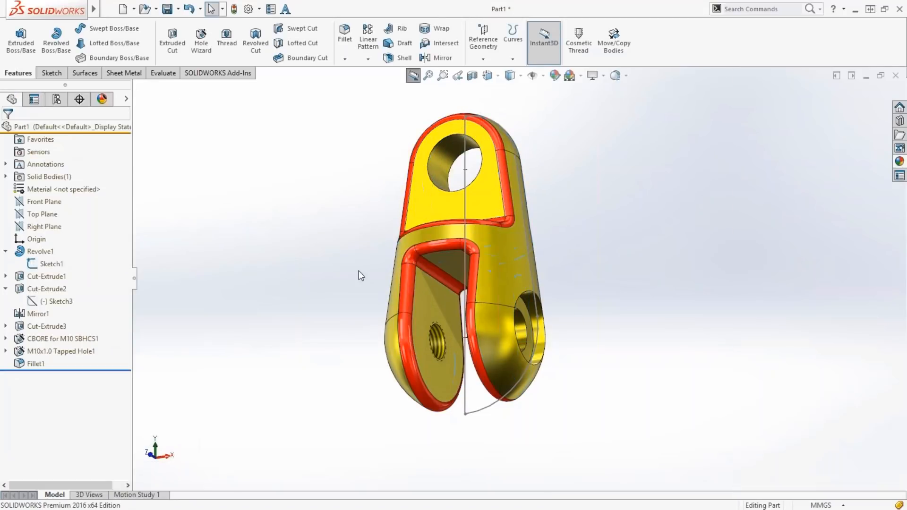
{"action": "middle_click_drag", "start_coordinate": [358, 271], "coordinate": [265, 274]}
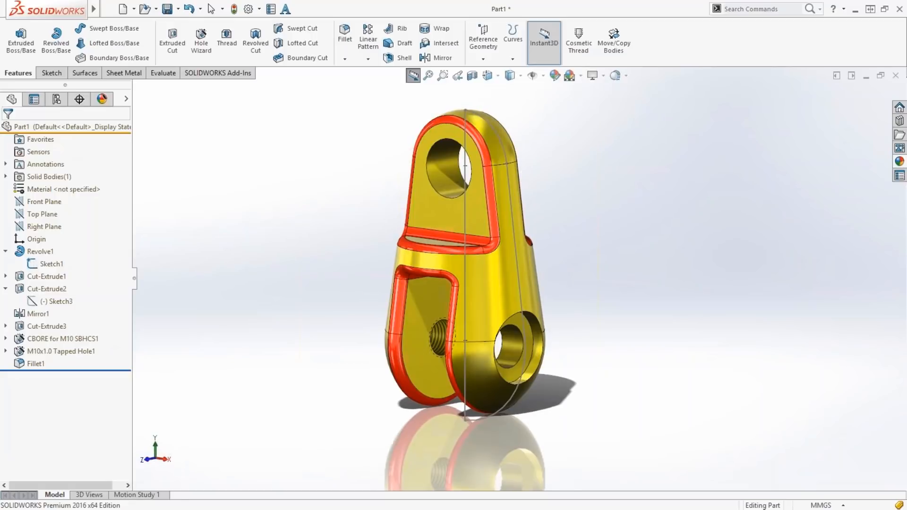
Try to add AISI 1020 steel to the favorite materials, view the favorites list, and close the material library without applying a material.
{"action": "right_click", "coordinate": [70, 189]}
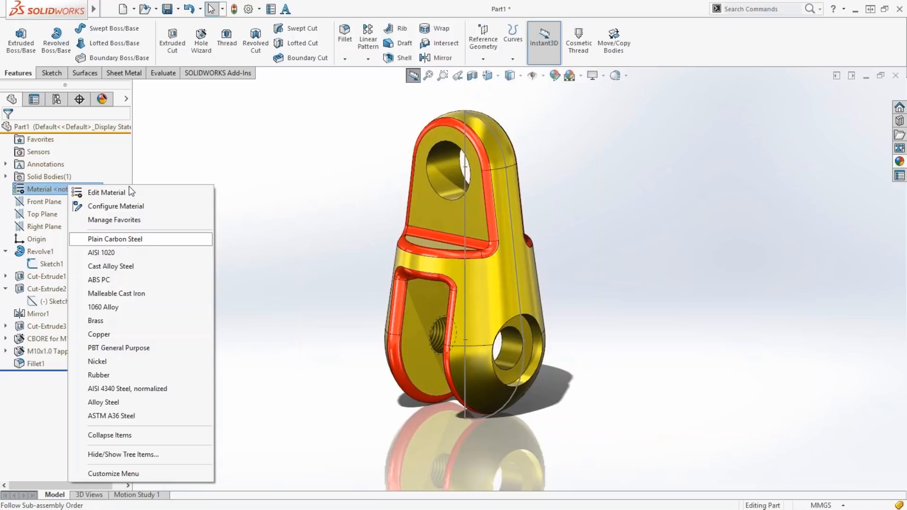
{"action": "left_click", "coordinate": [106, 193]}
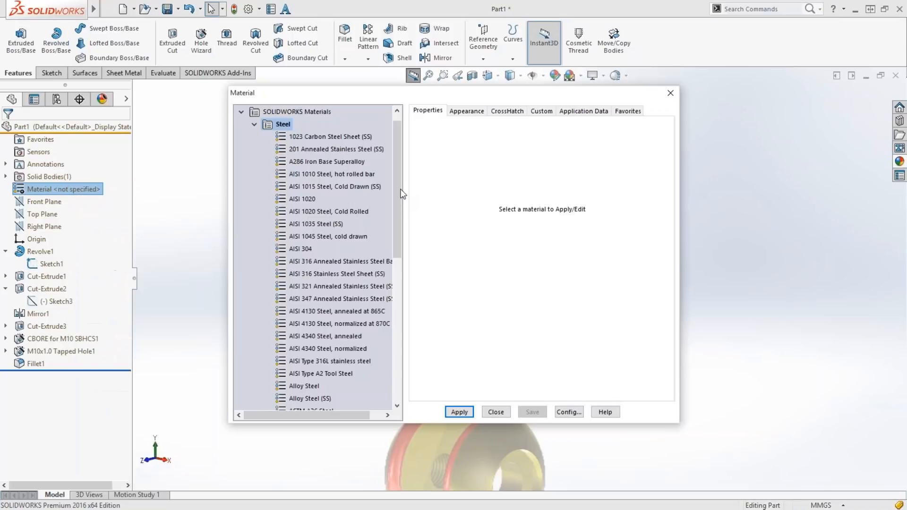
{"action": "left_click_drag", "start_coordinate": [401, 329], "coordinate": [399, 184]}
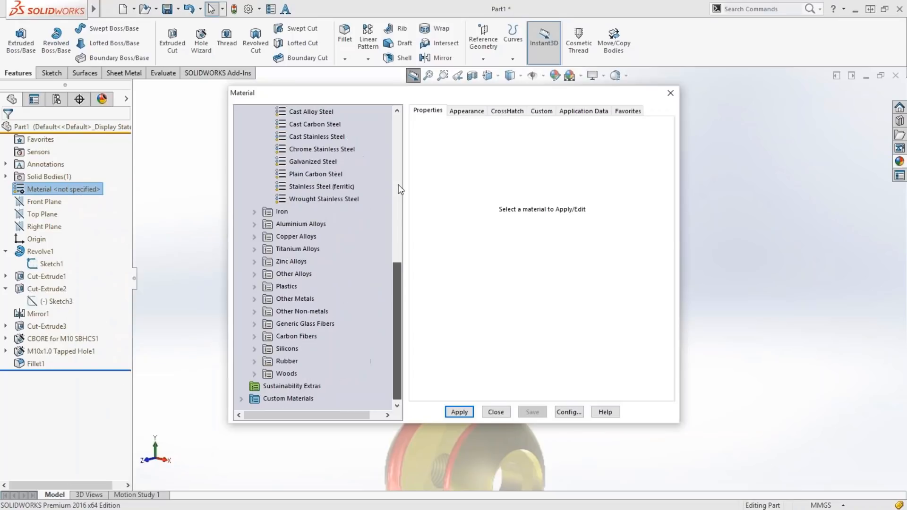
{"action": "left_click", "coordinate": [302, 212]}
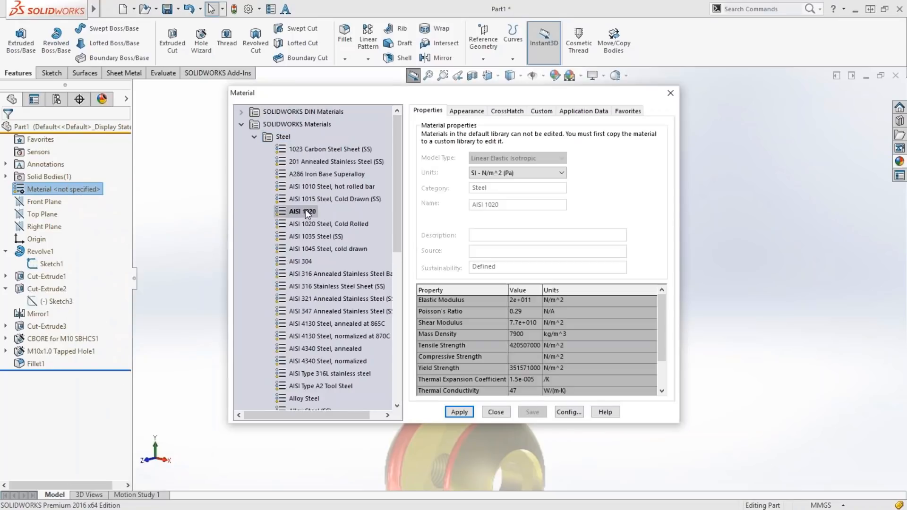
{"action": "right_click", "coordinate": [306, 211]}
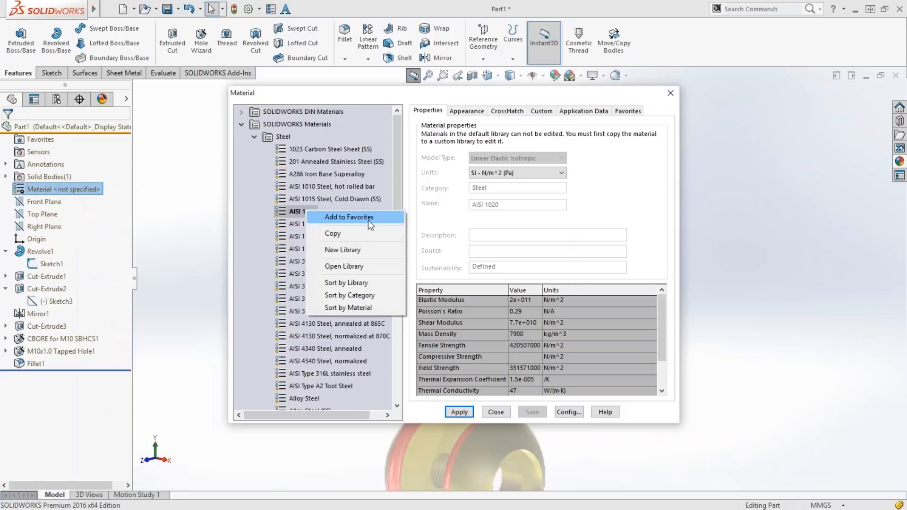
{"action": "left_click", "coordinate": [368, 220]}
{"action": "left_click", "coordinate": [537, 285]}
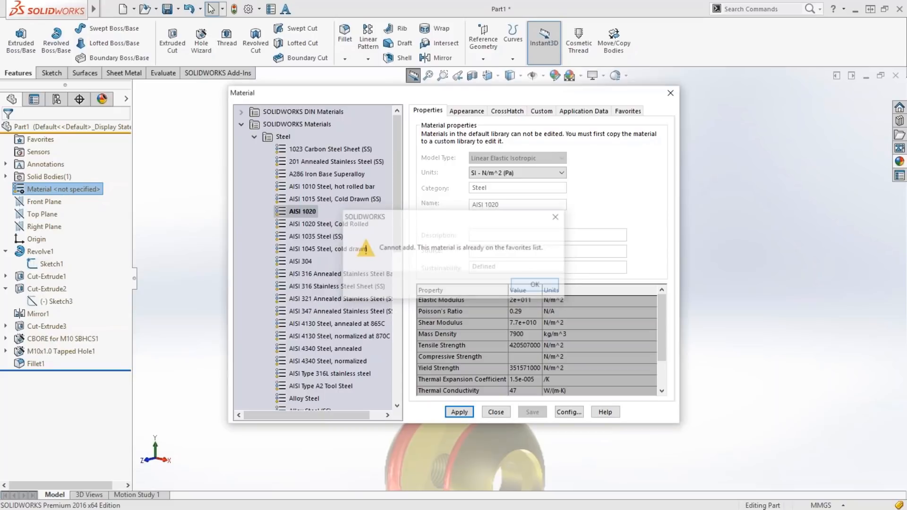
{"action": "left_click", "coordinate": [627, 112]}
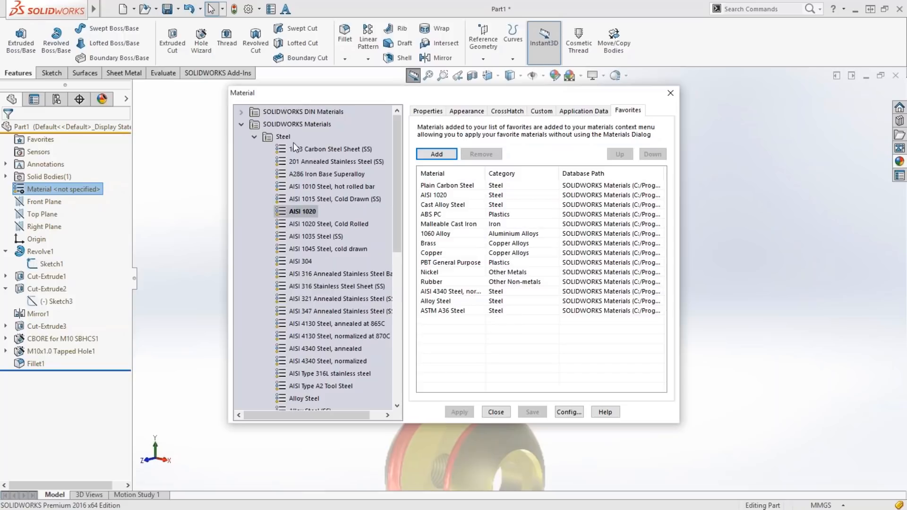
{"action": "left_click", "coordinate": [500, 412]}
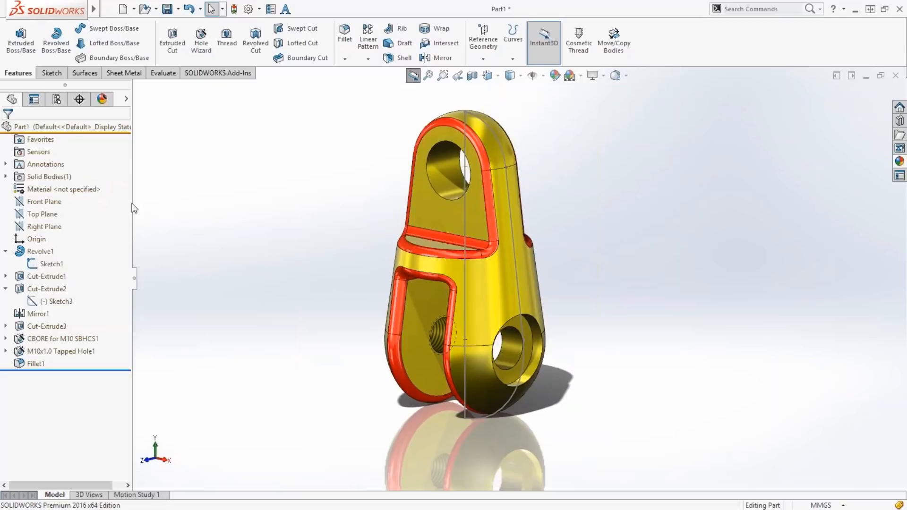
Assign Plain Carbon Steel from the favorite materials to the part.
{"action": "right_click", "coordinate": [66, 189]}
{"action": "left_click", "coordinate": [152, 239]}
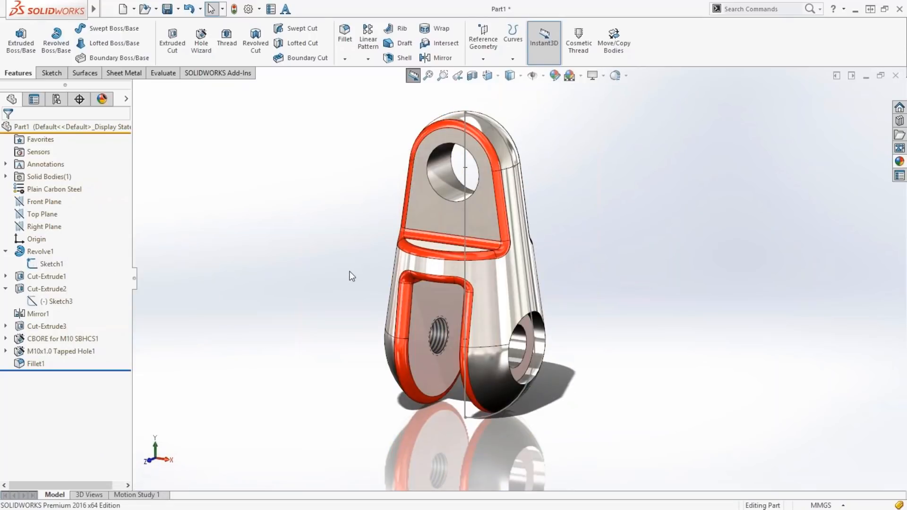
{"action": "scroll", "coordinate": [349, 272], "scroll_direction": "down", "scroll_amount": 1}
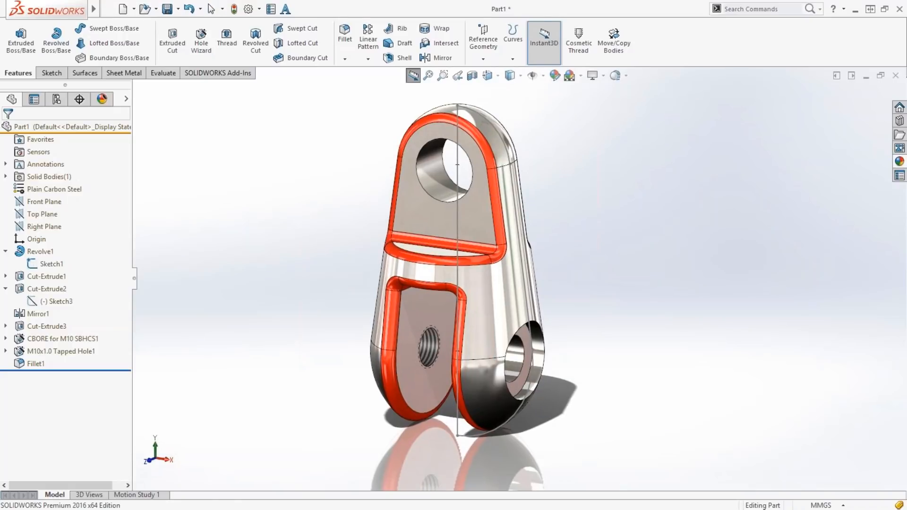
{"action": "scroll", "coordinate": [501, 286], "scroll_direction": "down", "scroll_amount": 1}
{"action": "middle_click_drag", "start_coordinate": [501, 286], "coordinate": [449, 283]}
{"action": "middle_click_drag", "start_coordinate": [543, 291], "coordinate": [584, 297]}
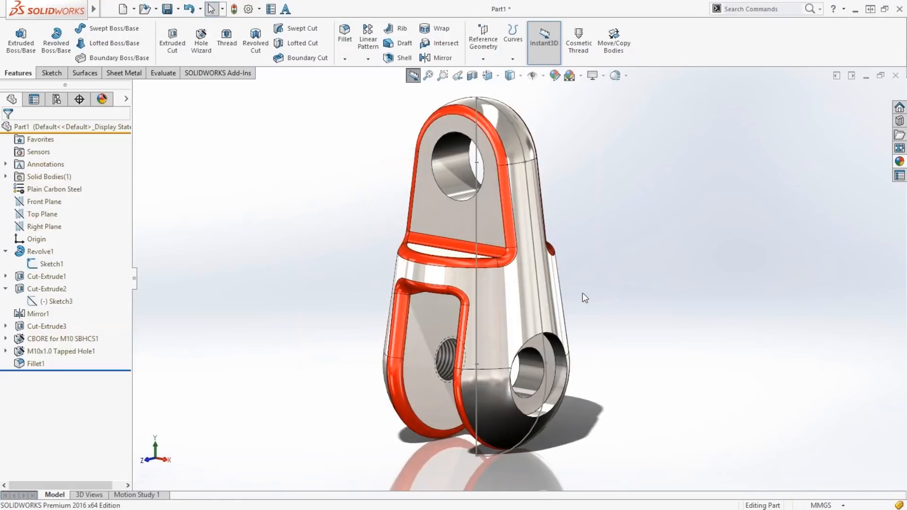
Compare the part with the PDF drawing and inspect the slot's end face, the fillet feature and the upper lug's flat face.
{"action": "key", "text": "alt+Tab"}
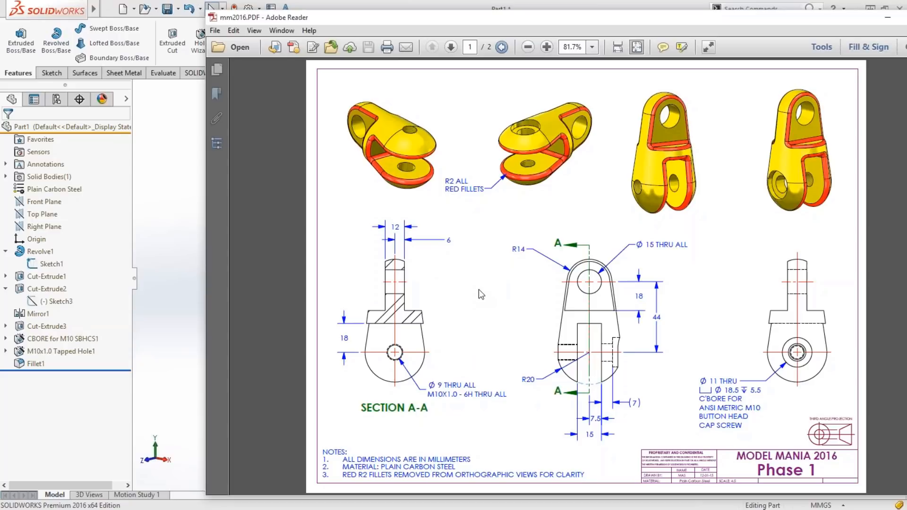
{"action": "scroll", "coordinate": [478, 289], "scroll_direction": "down", "scroll_amount": 3}
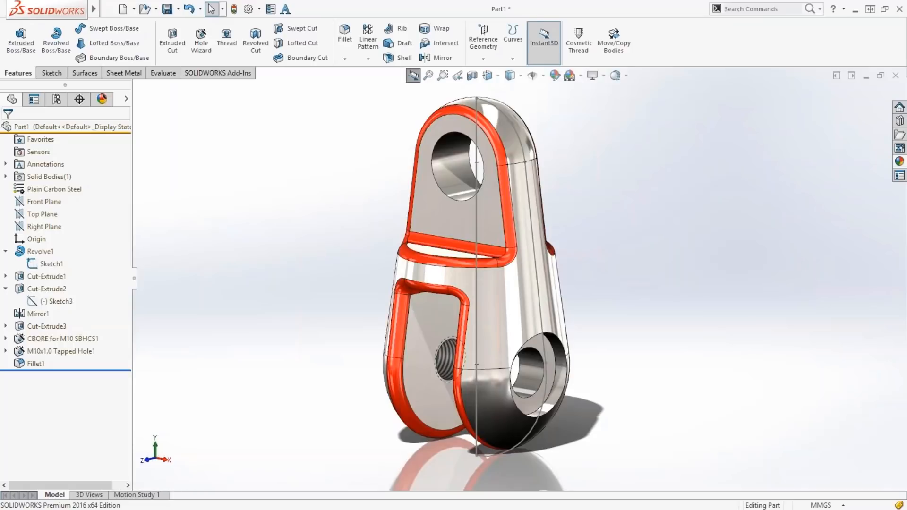
{"action": "mouse_move", "coordinate": [472, 283]}
{"action": "middle_mouse_down"}
{"action": "mouse_move", "coordinate": [508, 277]}
{"action": "mouse_move", "coordinate": [478, 298]}
{"action": "mouse_move", "coordinate": [515, 269]}
{"action": "mouse_move", "coordinate": [477, 281]}
{"action": "middle_mouse_up"}
{"action": "left_click", "coordinate": [478, 281]}
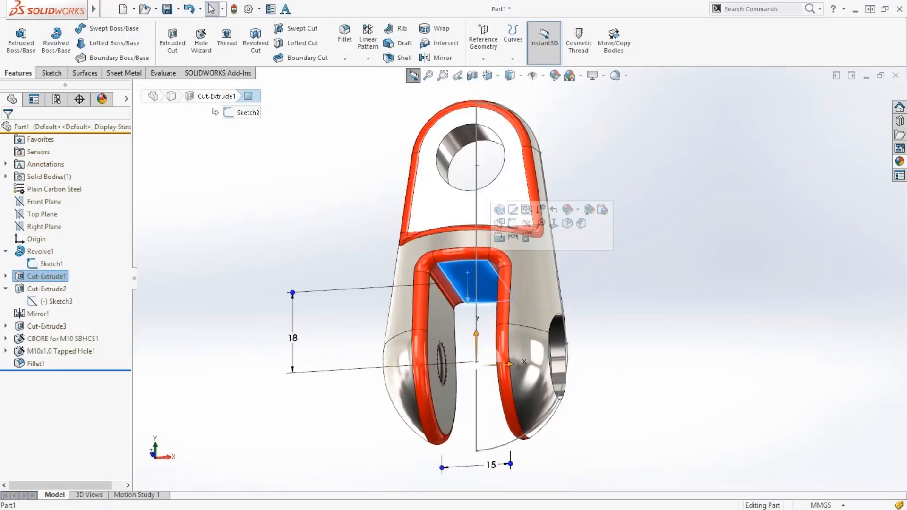
{"action": "right_click", "coordinate": [44, 360]}
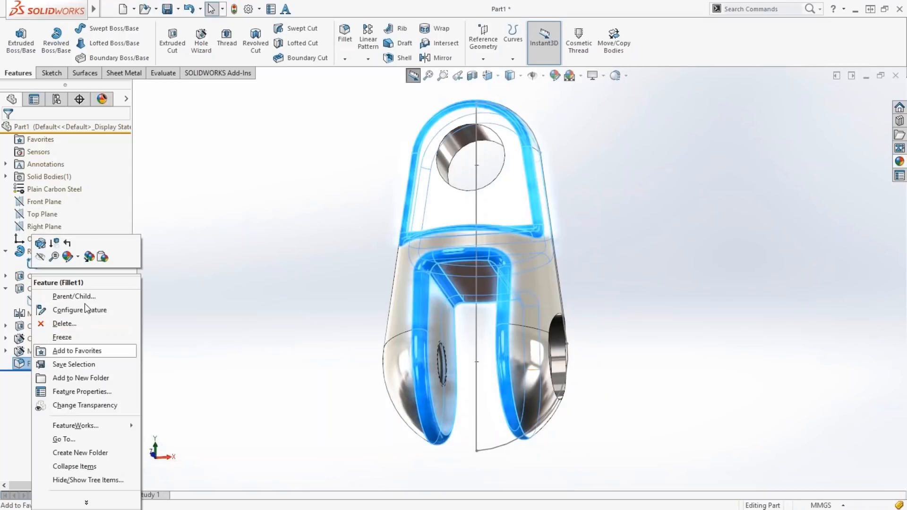
{"action": "left_click", "coordinate": [249, 267]}
{"action": "left_click", "coordinate": [445, 208]}
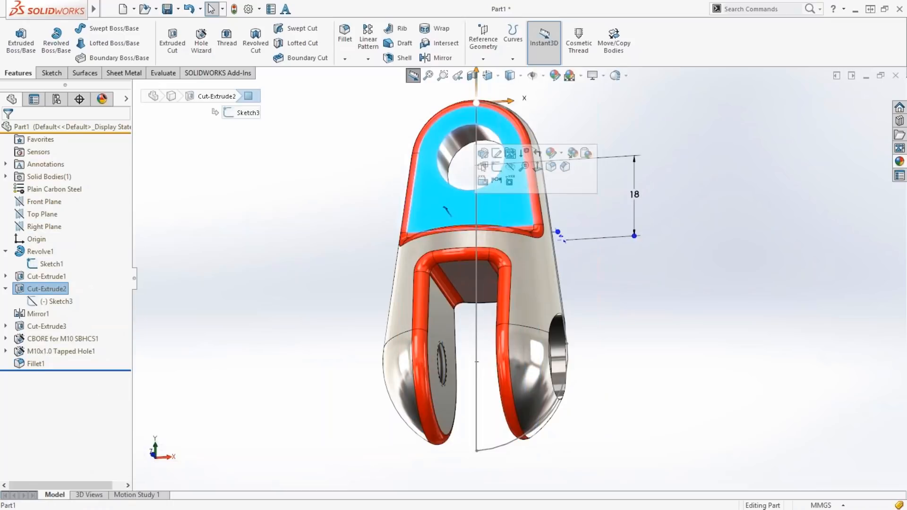
{"action": "middle_click_drag", "start_coordinate": [447, 211], "coordinate": [417, 298]}
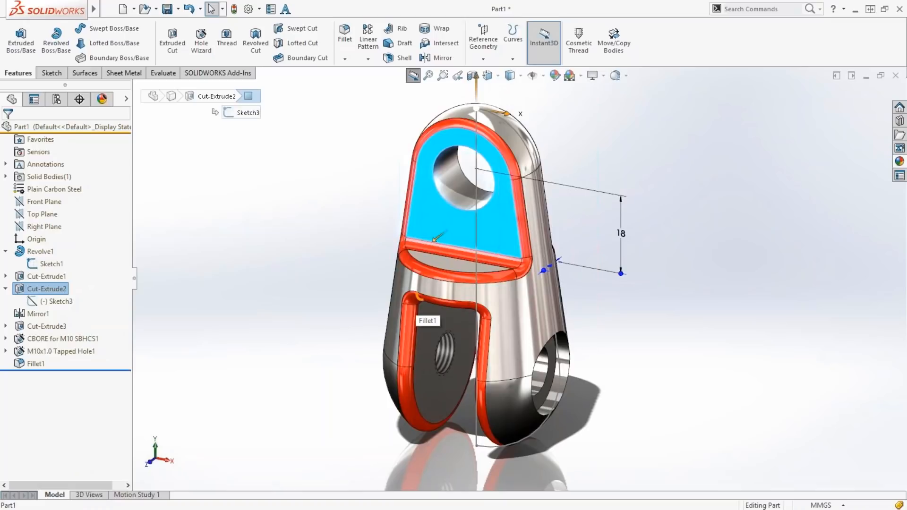
Edit the upper lug cut's sketch and draw a centre-point arc around the hole centre through the rectangle's two lower corners.
{"action": "left_click", "coordinate": [53, 301]}
{"action": "left_click", "coordinate": [61, 271]}
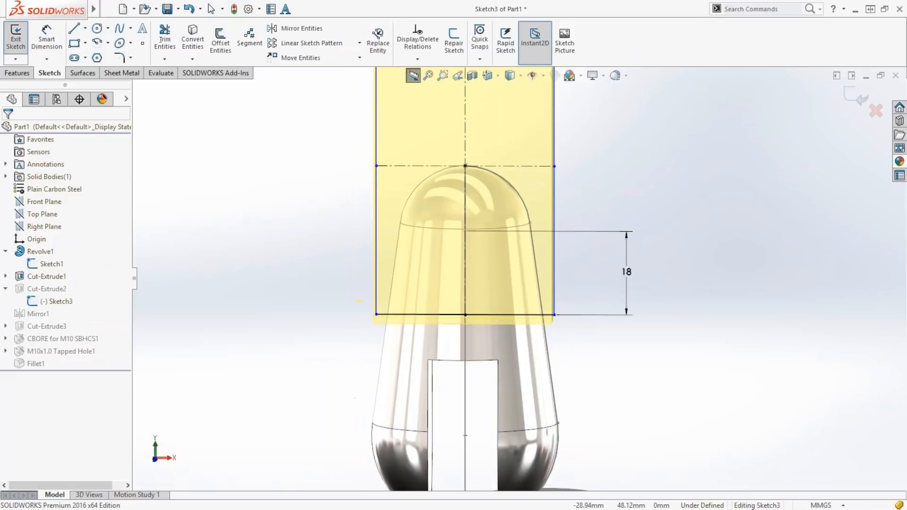
{"action": "middle_click_drag", "start_coordinate": [331, 213], "coordinate": [334, 249], "text": "shift"}
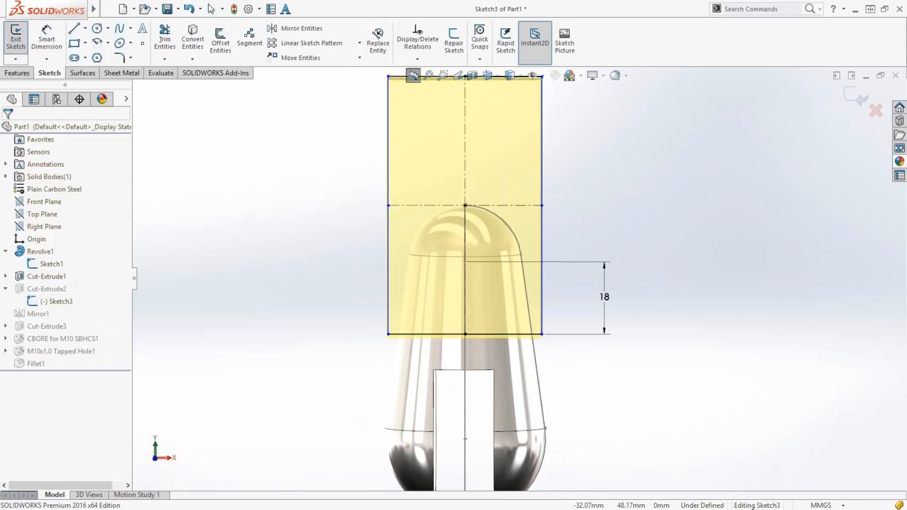
{"action": "key", "text": "ctrl+8"}
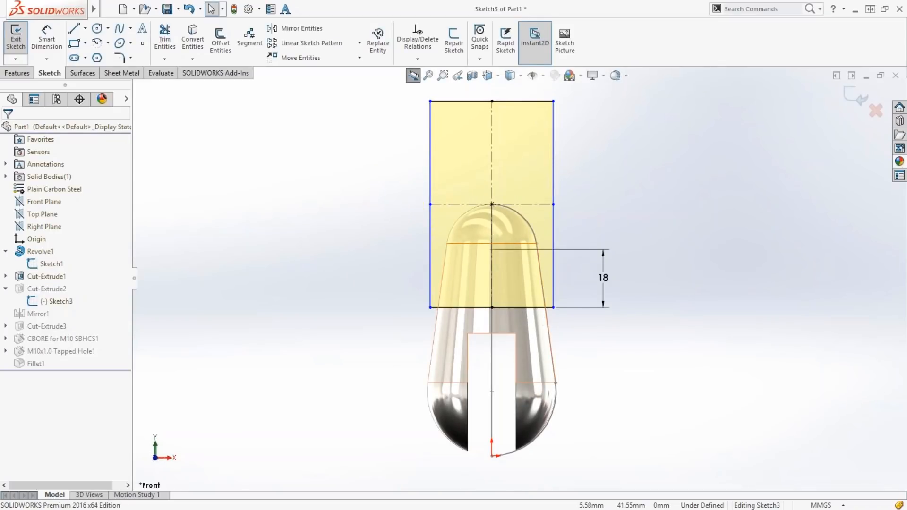
{"action": "right_click_drag", "start_coordinate": [329, 229], "coordinate": [294, 265]}
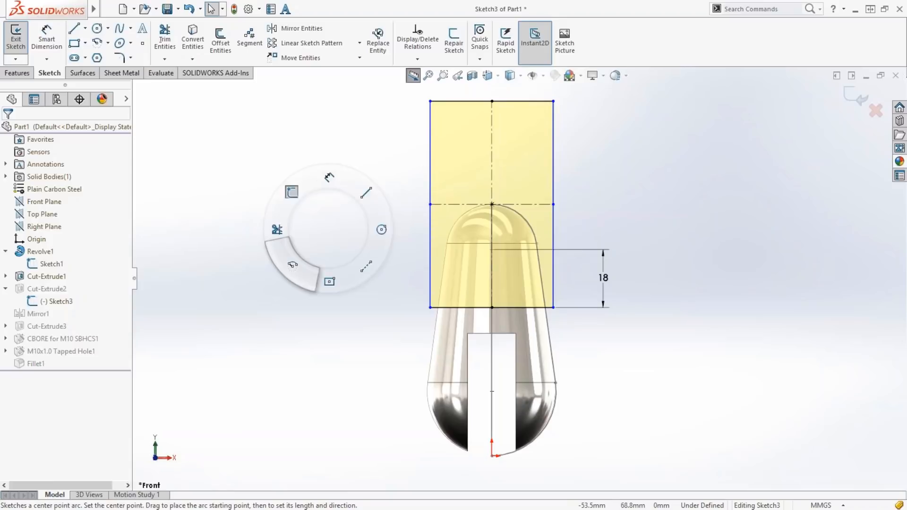
{"action": "left_click", "coordinate": [439, 301]}
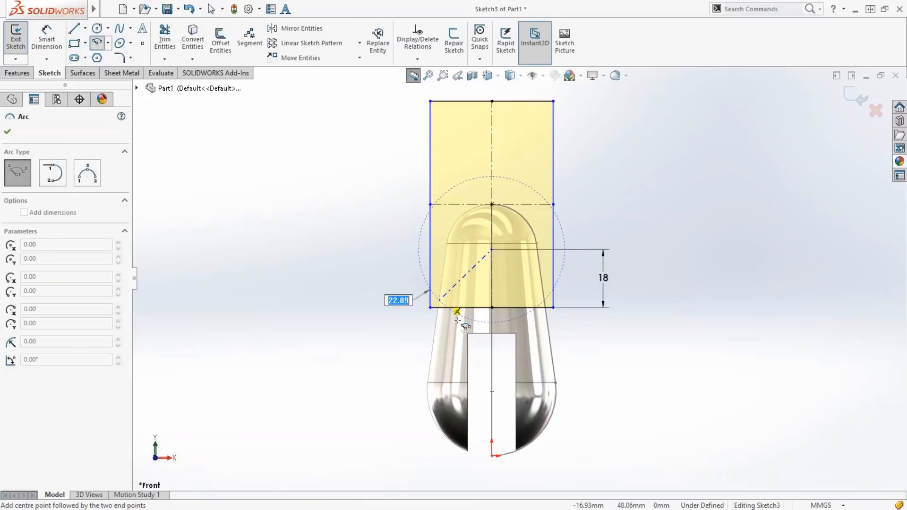
{"action": "left_click", "coordinate": [430, 307]}
{"action": "left_click", "coordinate": [554, 308]}
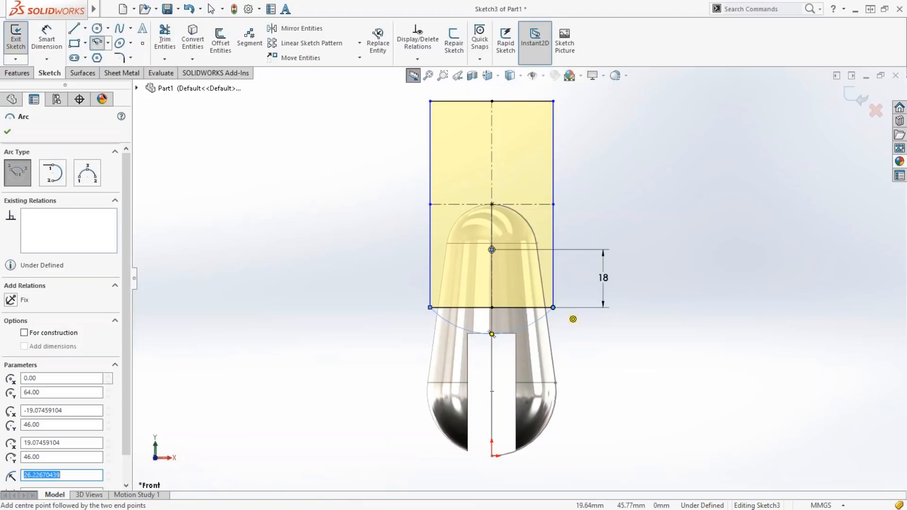
{"action": "key", "text": "Escape"}
Try to delete the rectangle's lower line and dimension the arc with a 20 mm radius.
{"action": "middle_click_drag", "start_coordinate": [601, 350], "coordinate": [589, 369]}
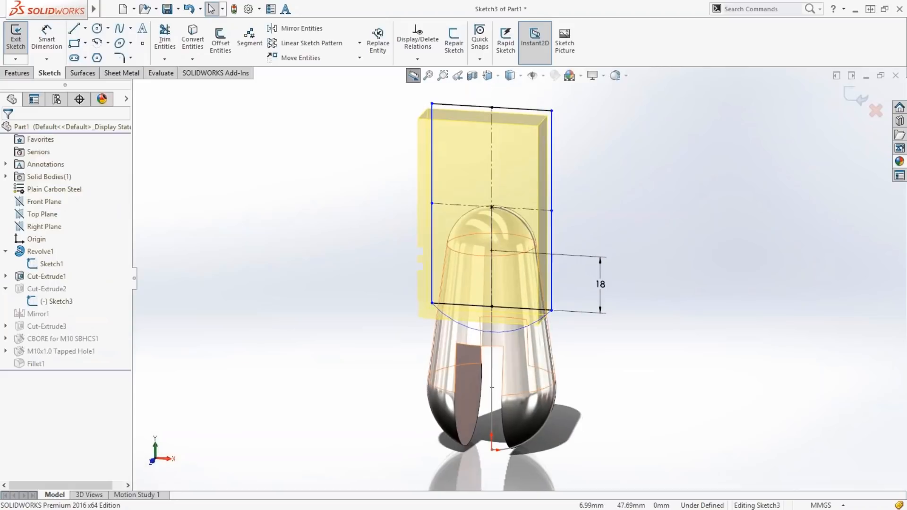
{"action": "left_click", "coordinate": [438, 303]}
{"action": "key", "text": "Delete"}
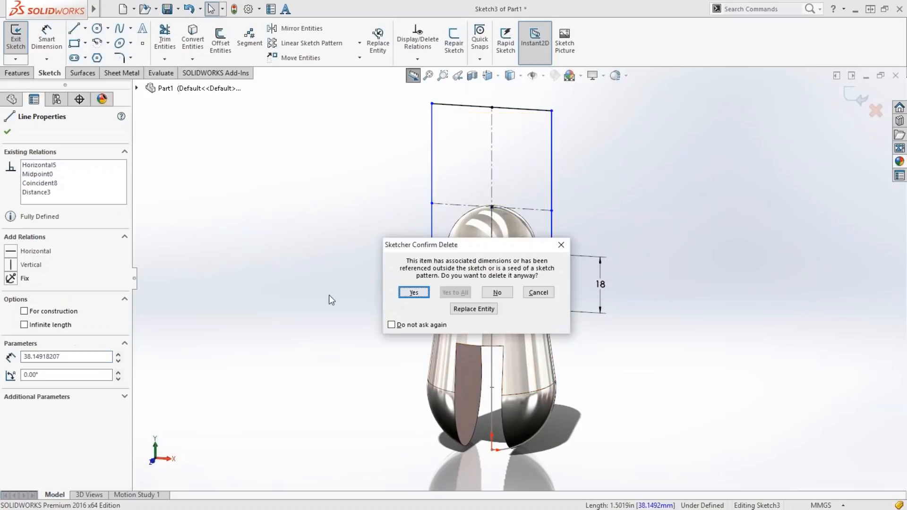
{"action": "key", "text": "Return"}
{"action": "right_click_drag", "start_coordinate": [342, 266], "coordinate": [346, 247]}
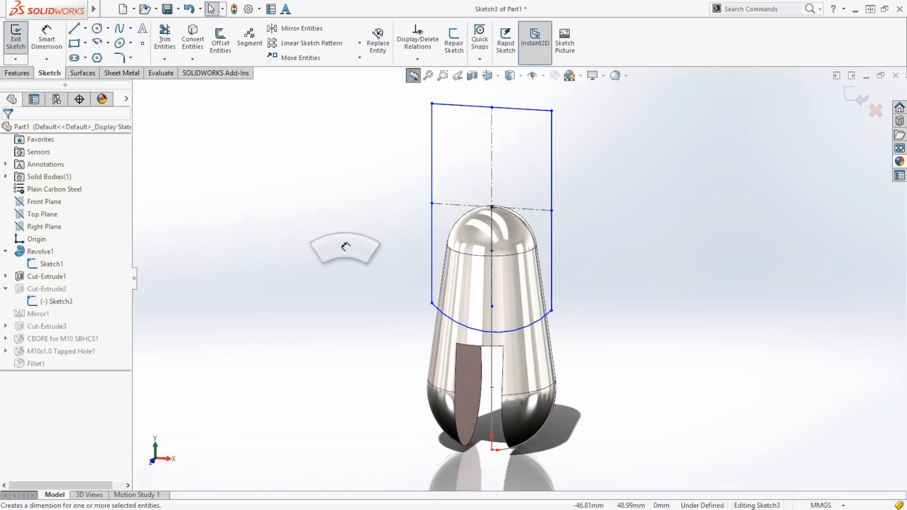
{"action": "left_click", "coordinate": [492, 332]}
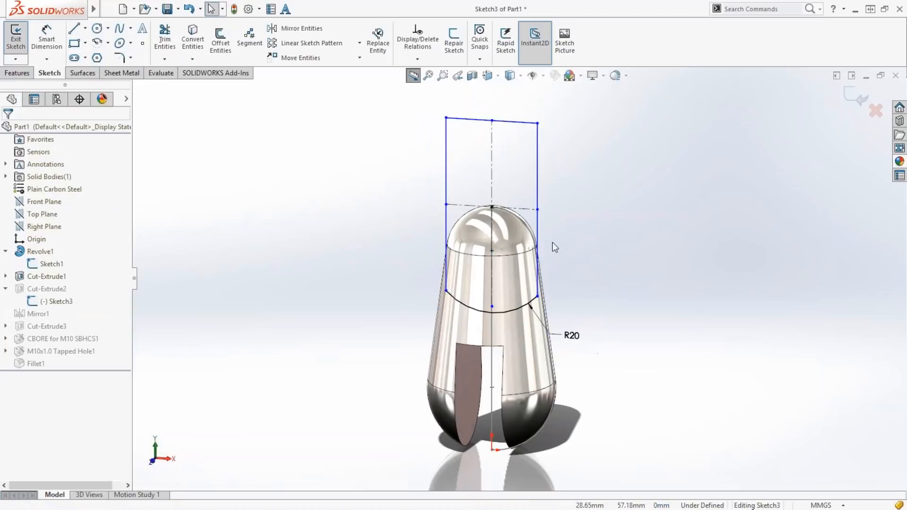
Try to widen the arc-ended profile by moving its side line outward, and exit the sketch to rebuild the part.
{"action": "key", "text": "ctrl+8"}
{"action": "left_click_drag", "start_coordinate": [539, 231], "coordinate": [552, 231]}
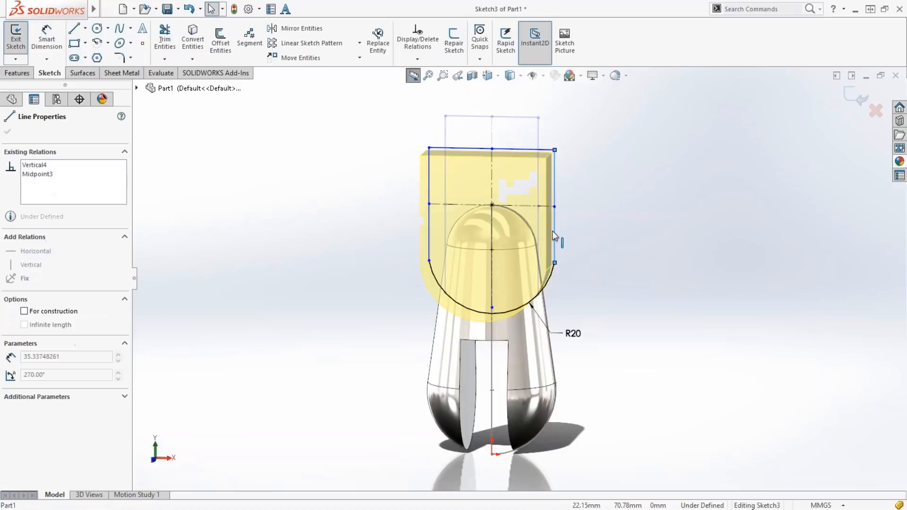
{"action": "left_click", "coordinate": [580, 285]}
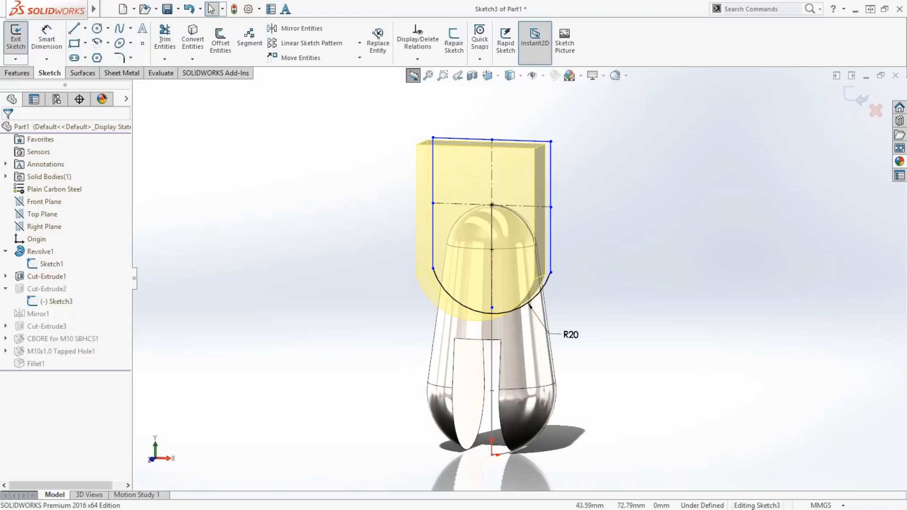
{"action": "middle_click_drag", "start_coordinate": [674, 235], "coordinate": [650, 236]}
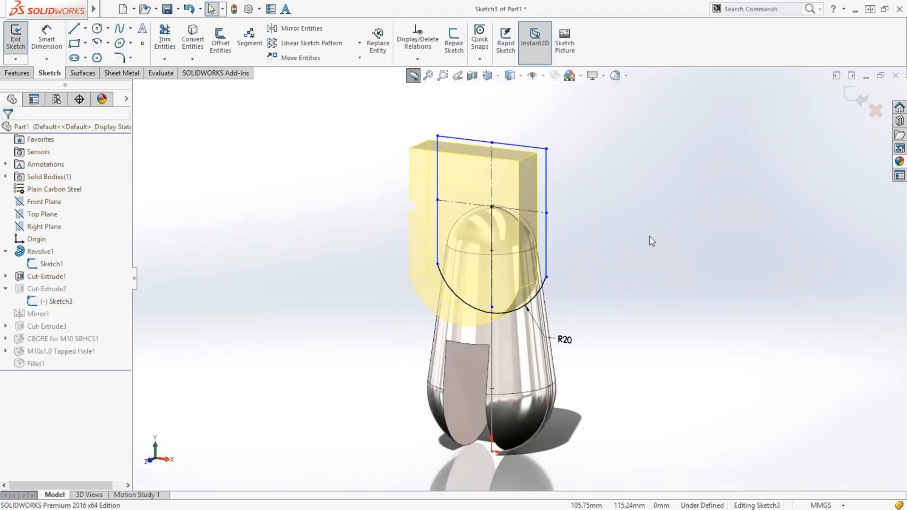
{"action": "left_click", "coordinate": [858, 98]}
{"action": "middle_click_drag", "start_coordinate": [416, 199], "coordinate": [398, 209]}
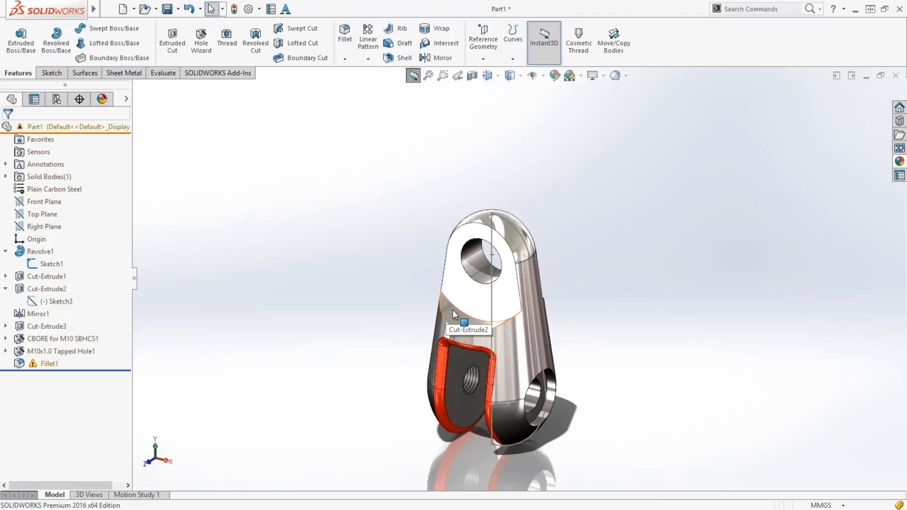
Undo the sketch edits back to the rectangle with its lower line and arc, and delete the 18 mm dimension.
{"action": "left_click", "coordinate": [200, 9]}
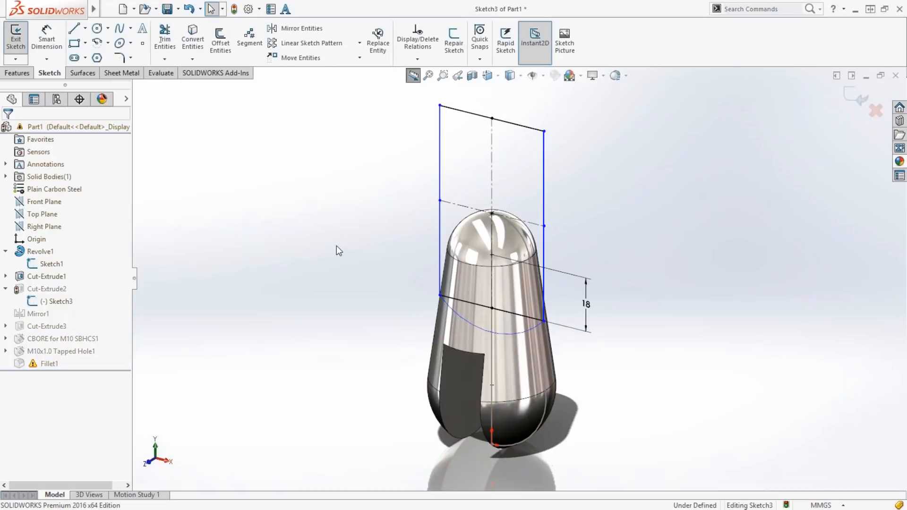
{"action": "middle_click_drag", "start_coordinate": [336, 246], "coordinate": [340, 226]}
{"action": "scroll", "coordinate": [329, 279], "scroll_direction": "down", "scroll_amount": 1}
{"action": "middle_click_drag", "start_coordinate": [329, 279], "coordinate": [228, 236], "text": "ctrl"}
{"action": "key", "text": "Delete"}
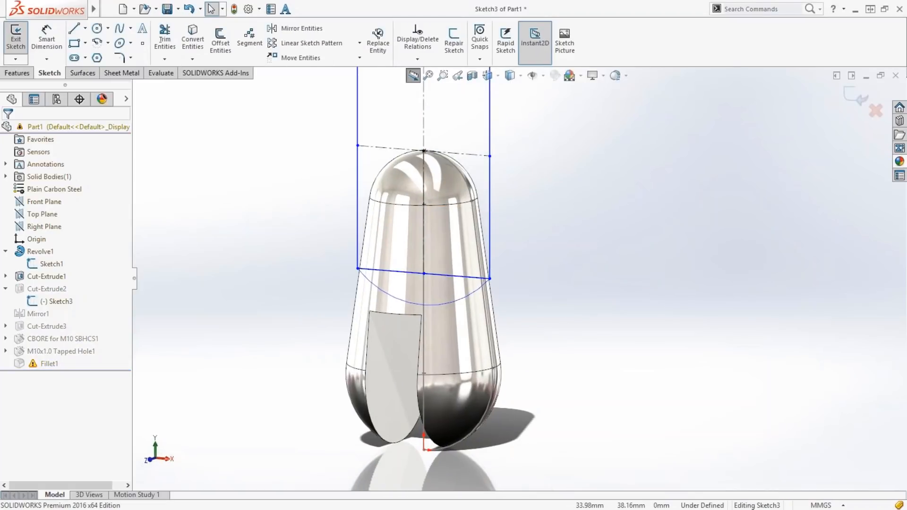
Dimension the arc with a 20 mm radius and move the rectangle's side line outward to a width of about 36 mm.
{"action": "key", "text": "d"}
{"action": "left_click", "coordinate": [423, 305]}
{"action": "left_click", "coordinate": [476, 275]}
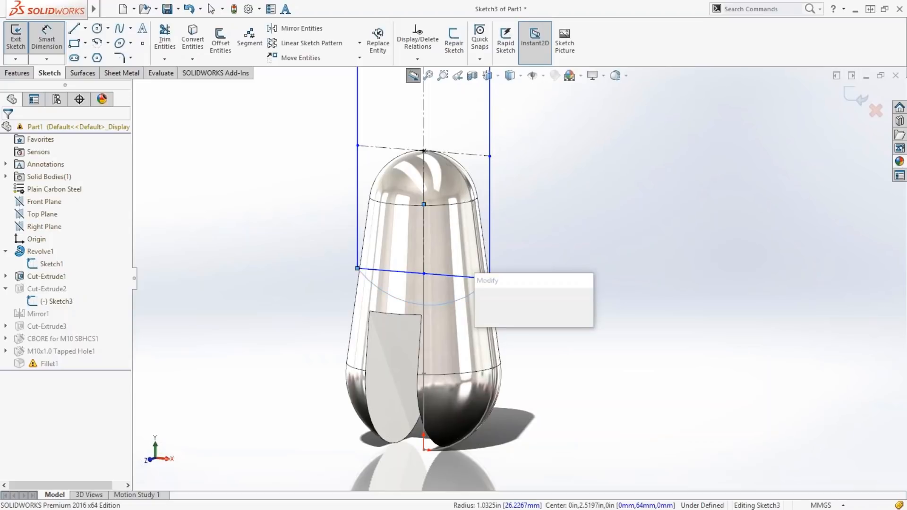
{"action": "type", "text": "20"}
{"action": "key", "text": "Return"}
{"action": "key", "text": "Escape"}
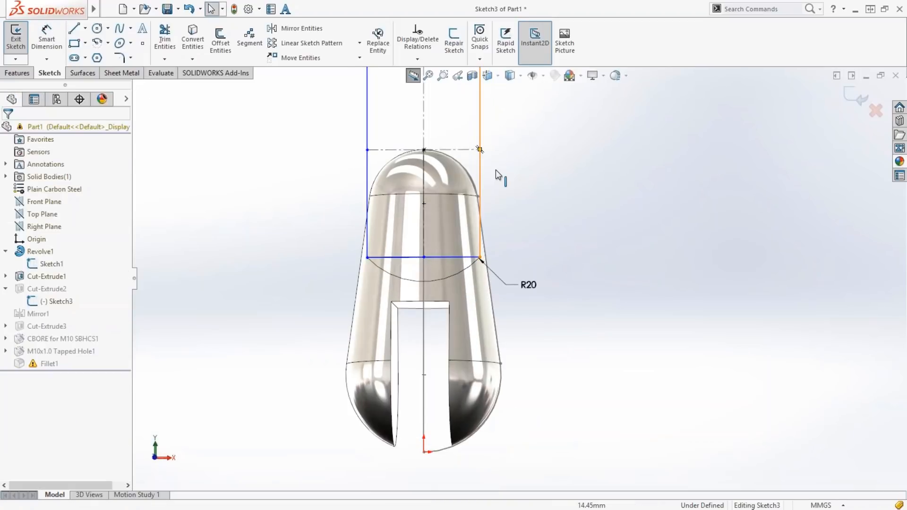
{"action": "left_click_drag", "start_coordinate": [481, 170], "coordinate": [495, 170]}
{"action": "left_click", "coordinate": [536, 253]}
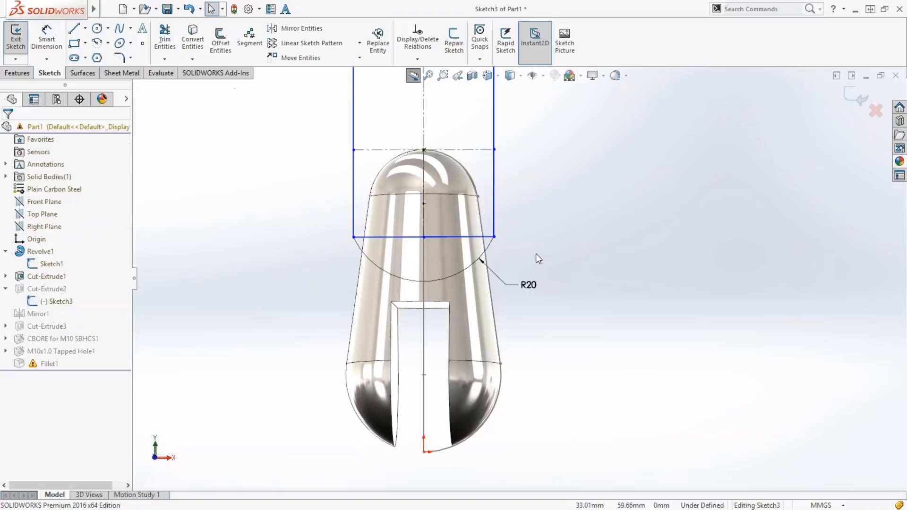
{"action": "middle_click_drag", "start_coordinate": [536, 253], "coordinate": [502, 252]}
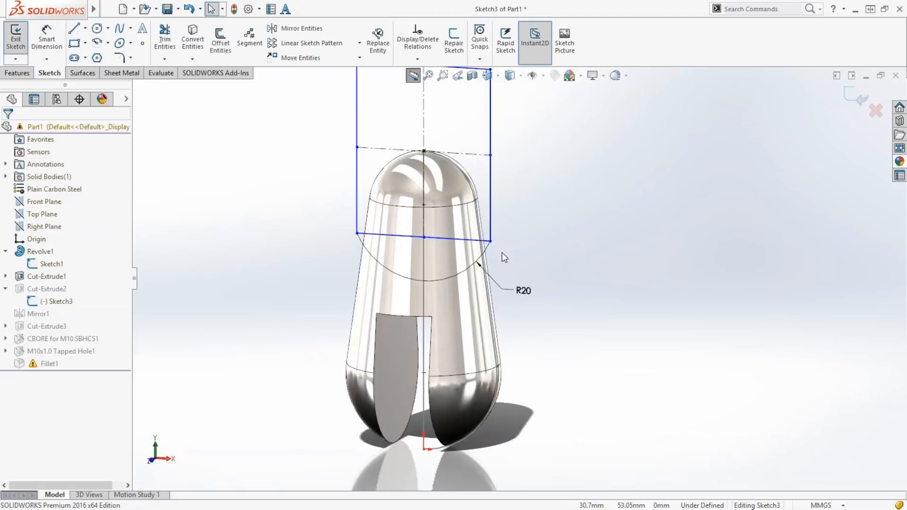
Replace the rectangle's lower line with the arc using Replace Entity, making the line construction geometry, and rebuild the part.
{"action": "left_click", "coordinate": [424, 237]}
{"action": "key", "text": "Escape"}
{"action": "left_click", "coordinate": [467, 240]}
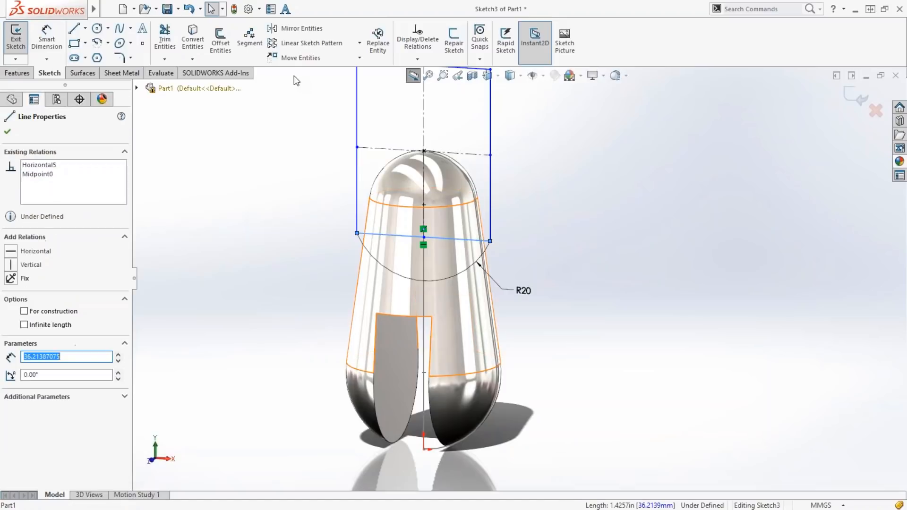
{"action": "left_click", "coordinate": [380, 45]}
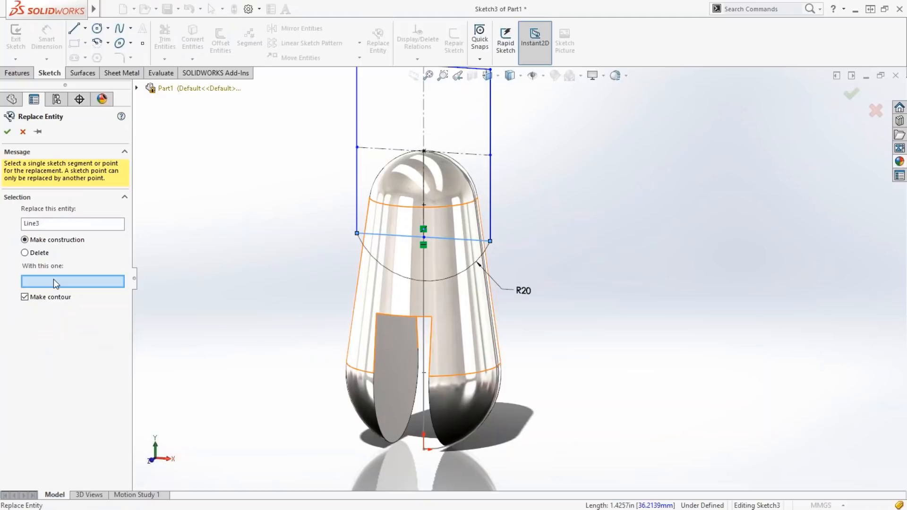
{"action": "left_click", "coordinate": [362, 259]}
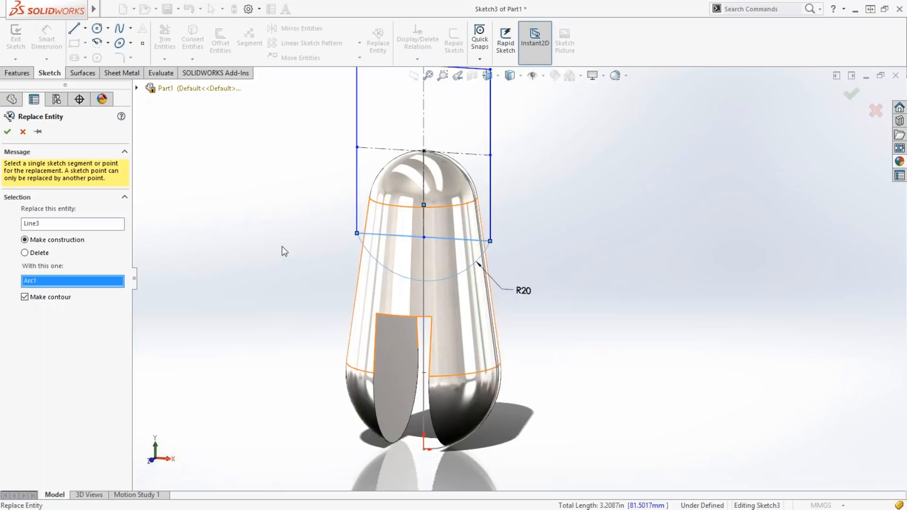
{"action": "key", "text": "Return"}
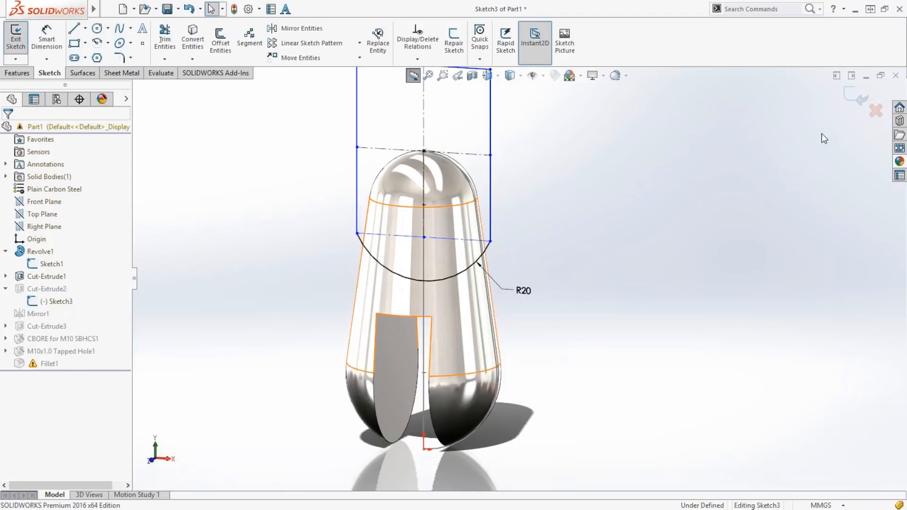
{"action": "middle_click_drag", "start_coordinate": [821, 133], "coordinate": [679, 234]}
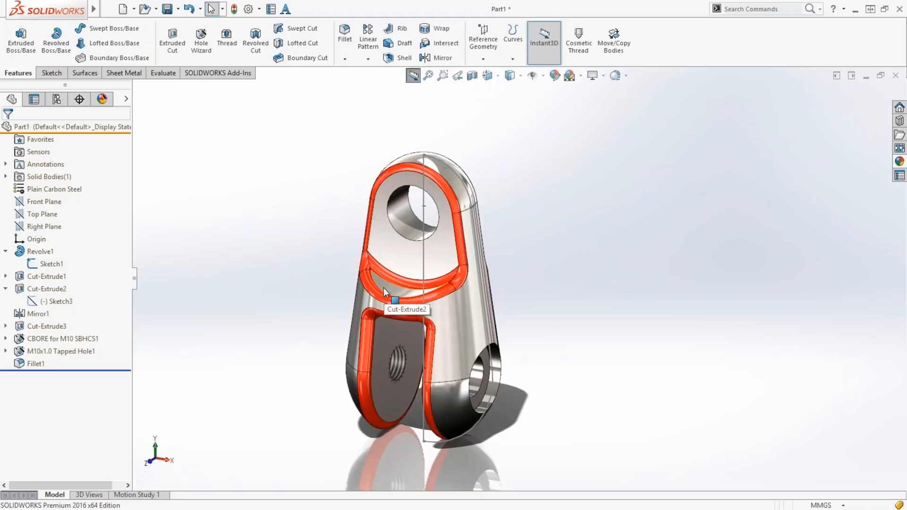
{"action": "left_click", "coordinate": [66, 354]}
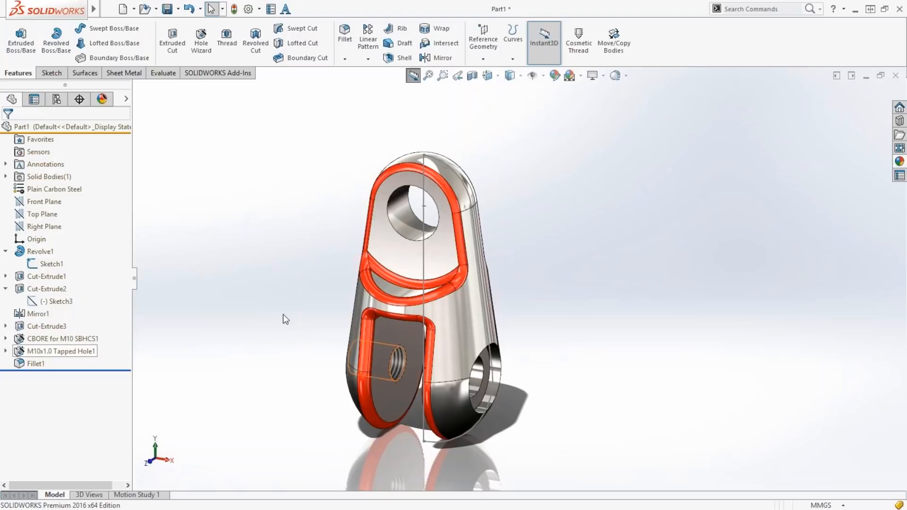
Examine the sketch and dimensions that define the slot cut between the two lower lugs.
{"action": "left_click", "coordinate": [282, 314]}
{"action": "middle_click_drag", "start_coordinate": [296, 212], "coordinate": [293, 223]}
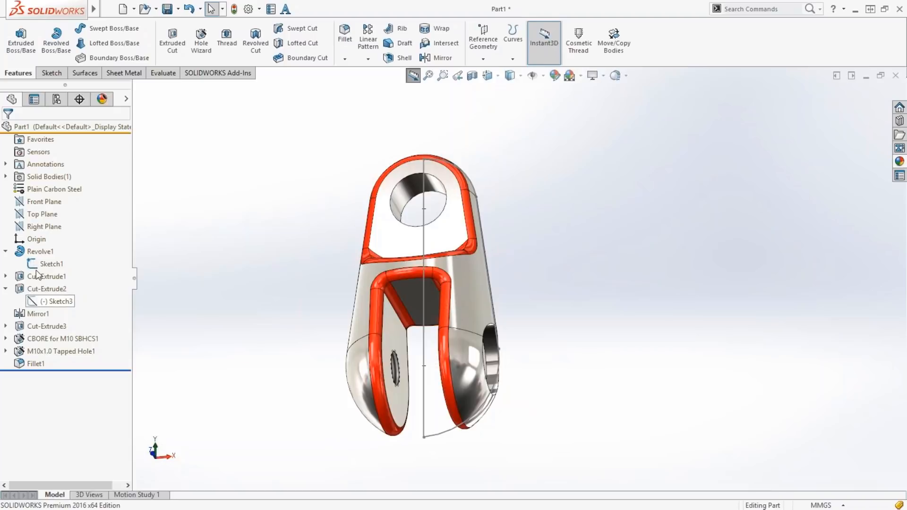
{"action": "left_click", "coordinate": [5, 277]}
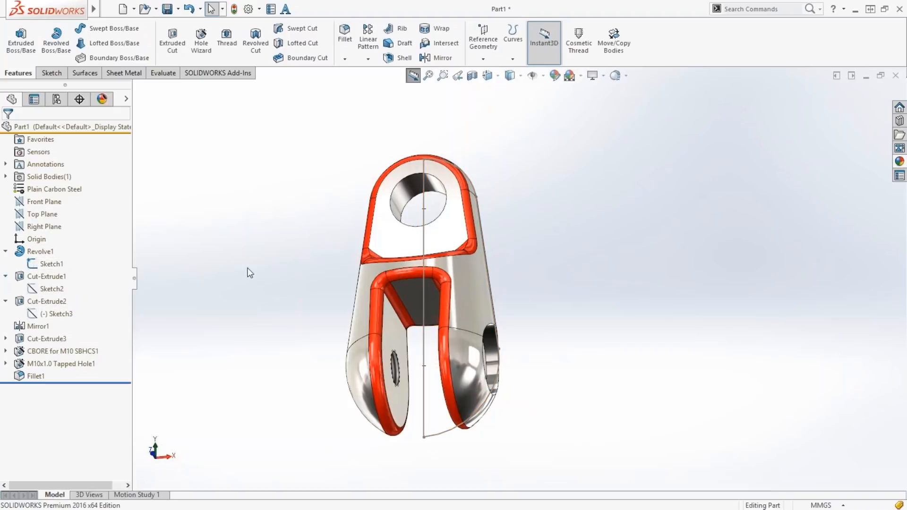
{"action": "left_click", "coordinate": [52, 289]}
{"action": "middle_click_drag", "start_coordinate": [276, 268], "coordinate": [285, 282]}
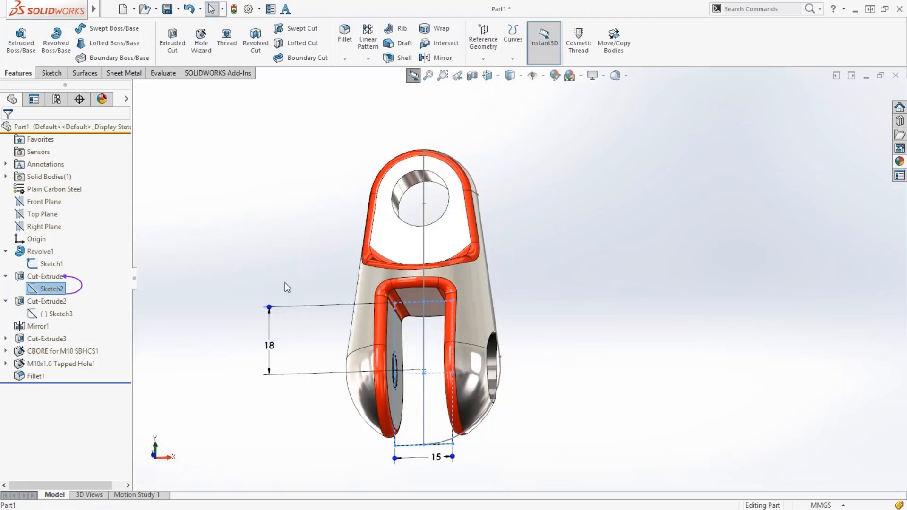
{"action": "key", "text": "Down"}
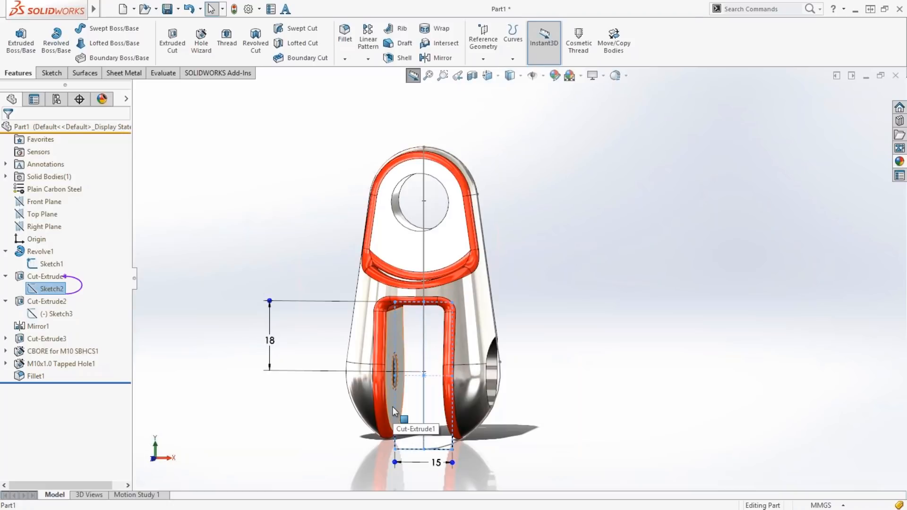
{"action": "key", "text": "Escape"}
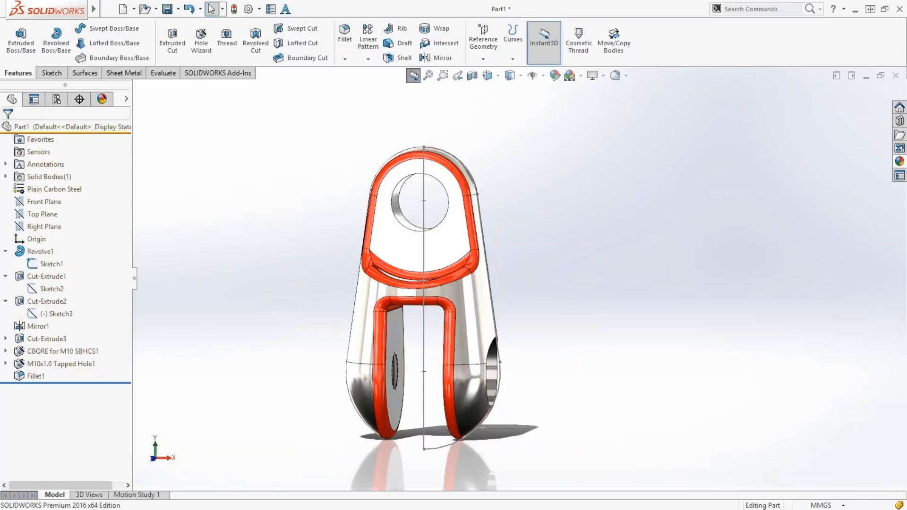
Roll the model back to before the fillet and start a new sketch on the Front Plane.
{"action": "left_click_drag", "start_coordinate": [71, 383], "coordinate": [71, 370]}
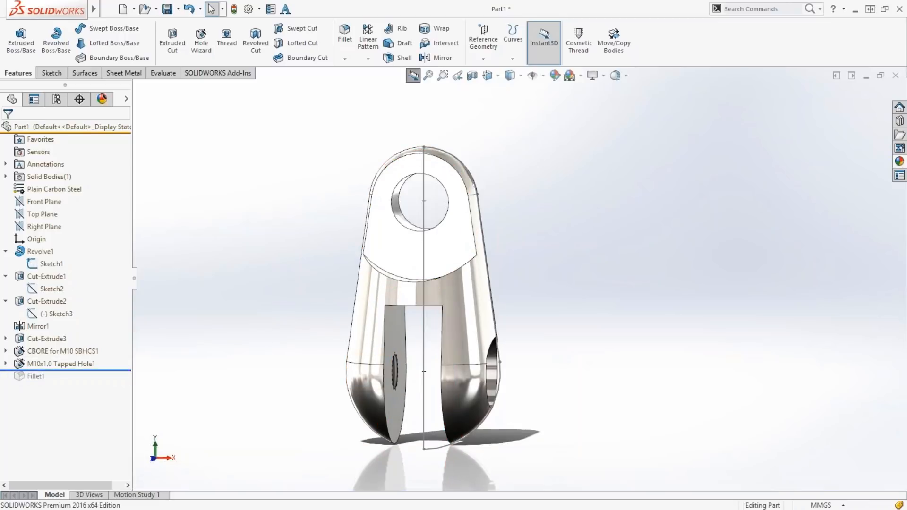
{"action": "middle_click_drag", "start_coordinate": [266, 329], "coordinate": [263, 305]}
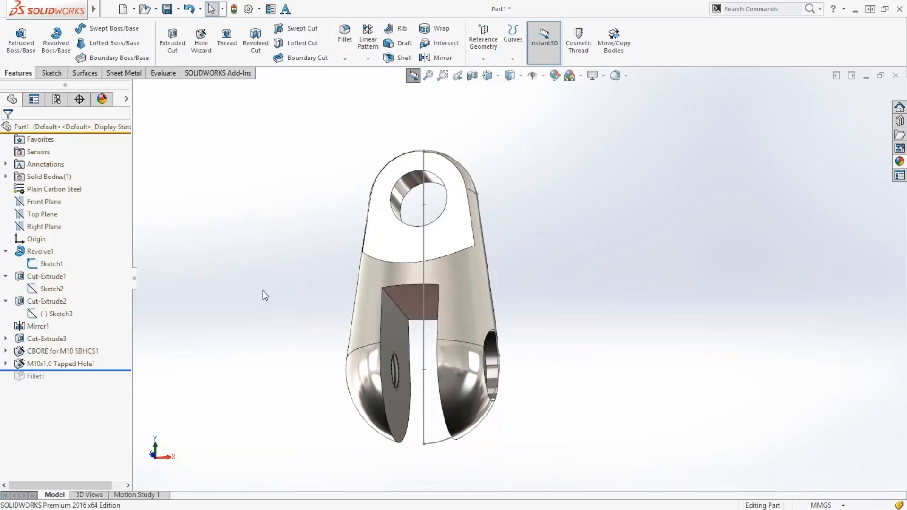
{"action": "key", "text": "ctrl+1"}
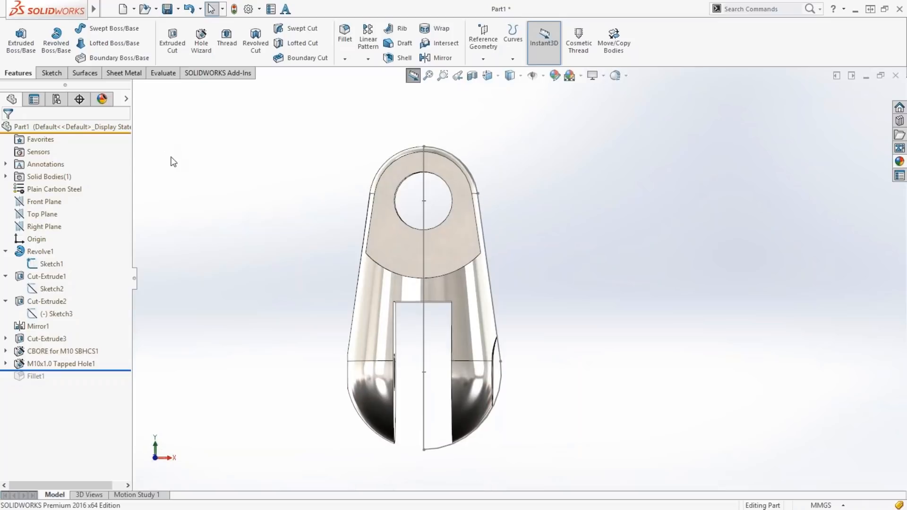
{"action": "left_click", "coordinate": [45, 202]}
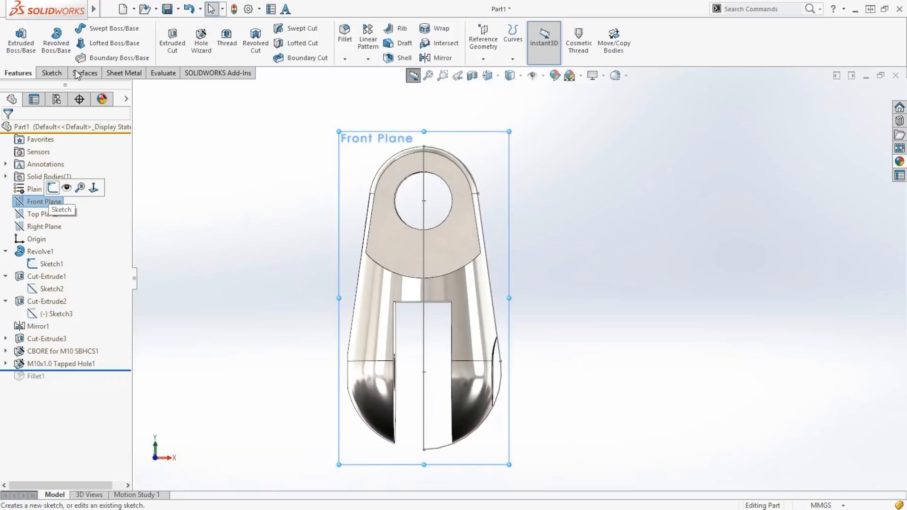
{"action": "left_click", "coordinate": [53, 187]}
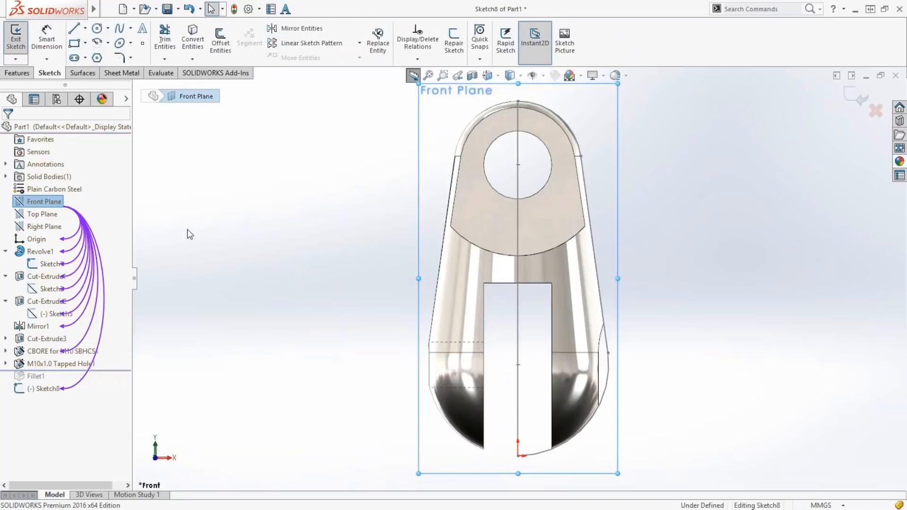
Draw a centre-point arc of about 18 mm radius across the slot's upper end, centred on the lower round end's centre point.
{"action": "right_click_drag", "start_coordinate": [188, 235], "coordinate": [190, 236]}
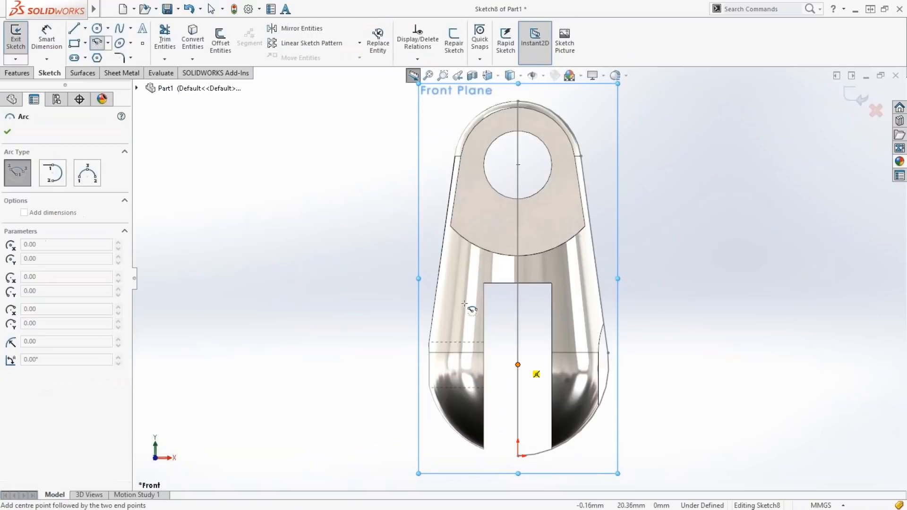
{"action": "left_click", "coordinate": [518, 364]}
{"action": "left_click", "coordinate": [465, 304]}
{"action": "left_click", "coordinate": [577, 306]}
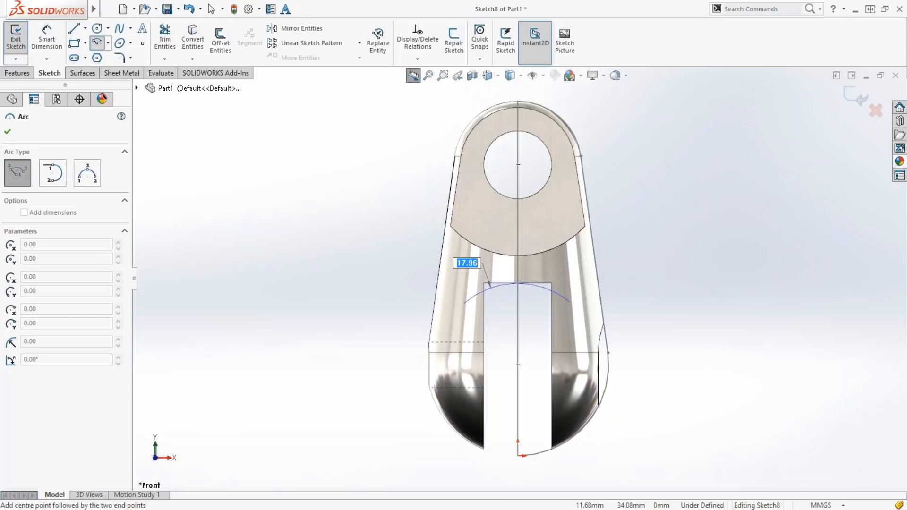
{"action": "left_click", "coordinate": [571, 304]}
{"action": "key", "text": "Escape"}
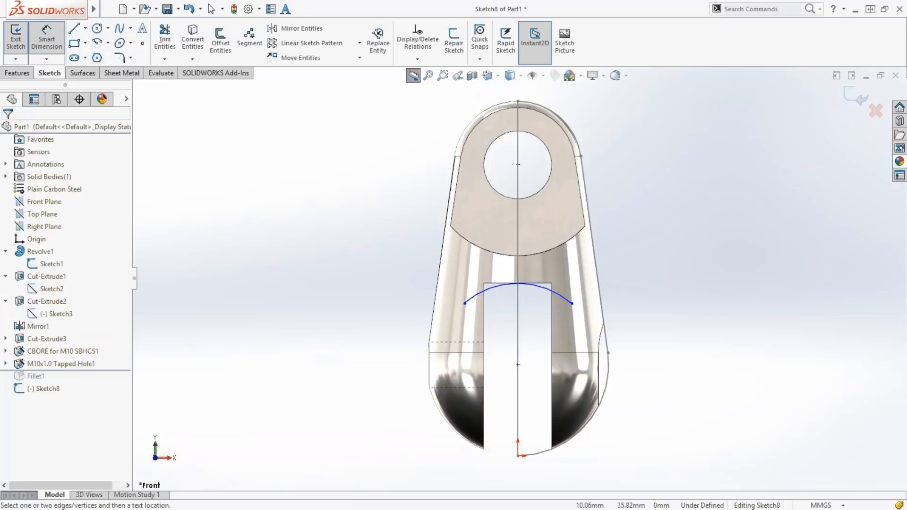
Dimension the arc with a 22 mm radius.
{"action": "left_click", "coordinate": [565, 296]}
{"action": "left_click", "coordinate": [636, 219]}
{"action": "type", "text": "22"}
{"action": "key", "text": "Return"}
{"action": "key", "text": "Escape"}
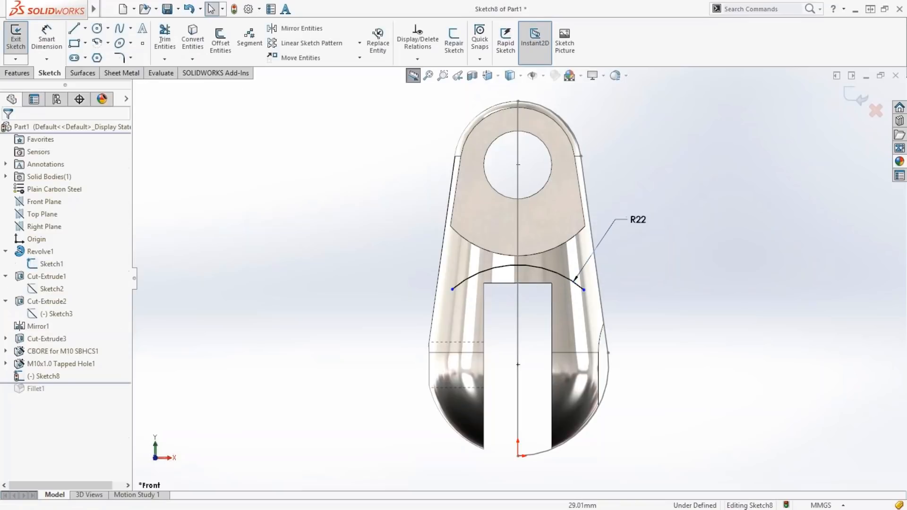
Draw a horizontal construction line about 27 mm long from the arc's centre and revolve the arc 360° around it as a surface.
{"action": "key", "text": "l"}
{"action": "left_click_drag", "start_coordinate": [518, 365], "coordinate": [636, 365]}
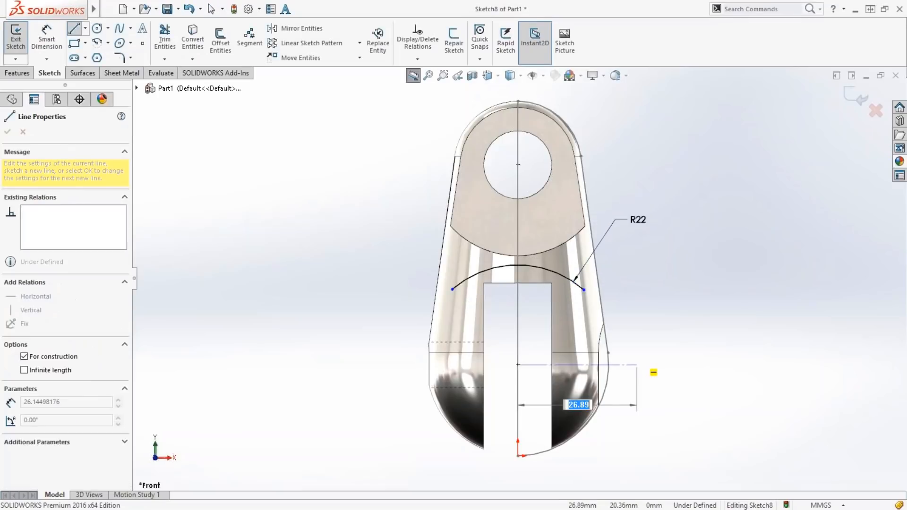
{"action": "key", "text": "Escape"}
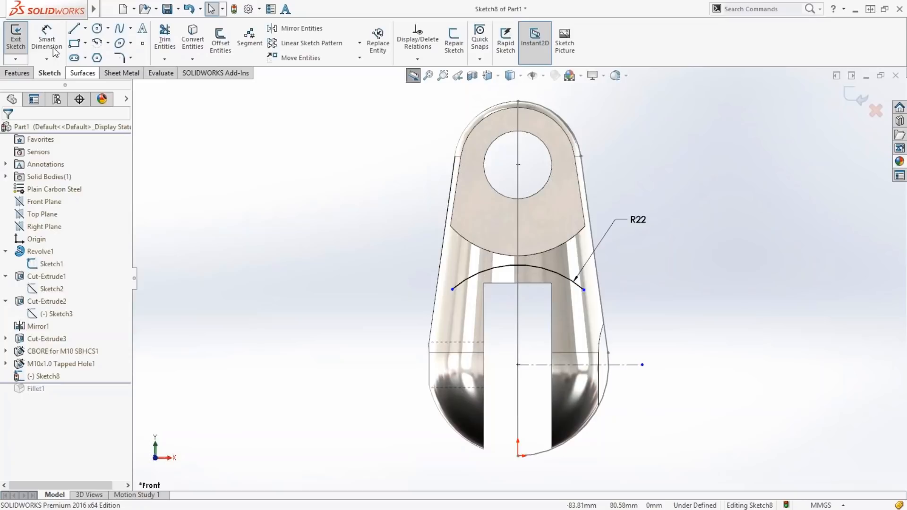
{"action": "scroll", "coordinate": [56, 52], "scroll_direction": "down", "scroll_amount": 1}
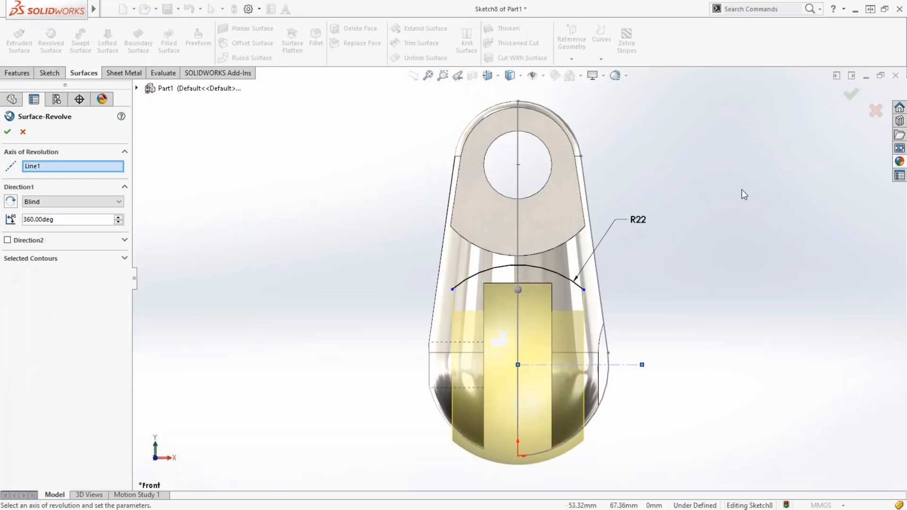
{"action": "left_click", "coordinate": [851, 94]}
{"action": "middle_click_drag", "start_coordinate": [683, 233], "coordinate": [625, 211]}
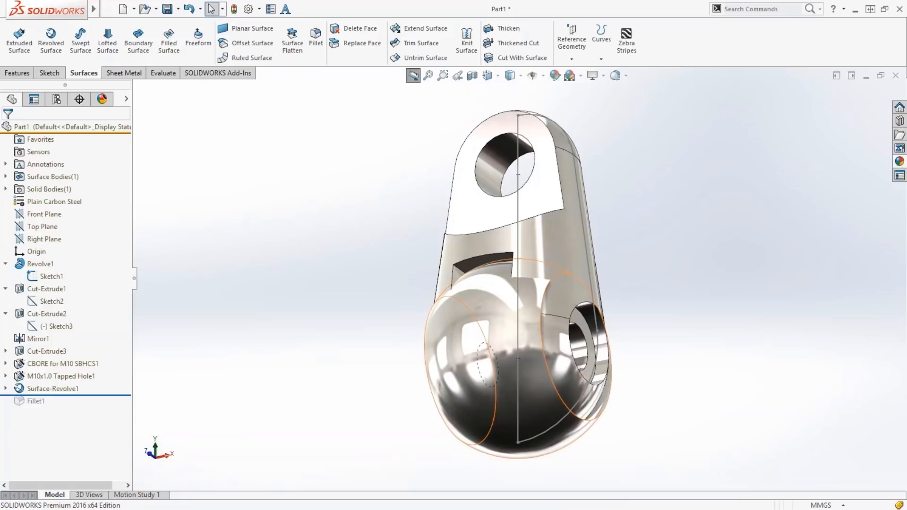
Replace the flat end face of the slot with the revolved surface using Replace Face.
{"action": "scroll", "coordinate": [586, 294], "scroll_direction": "down", "scroll_amount": 2}
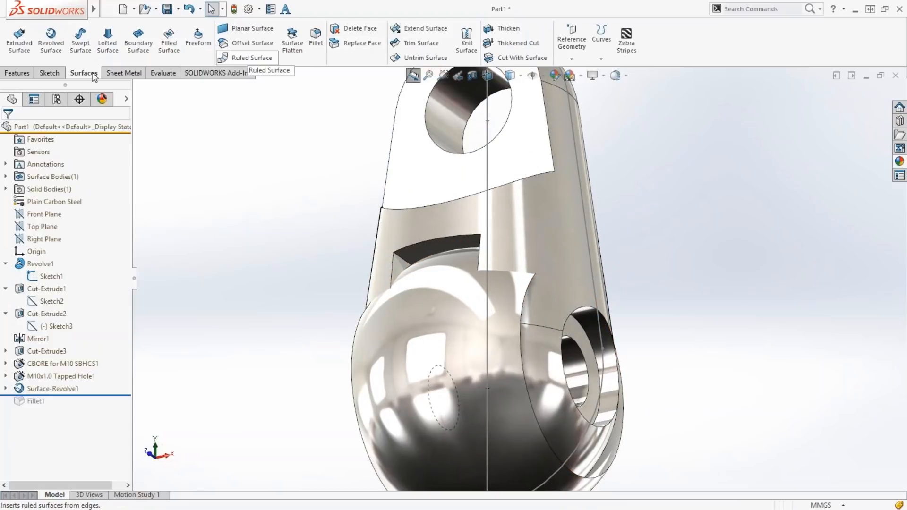
{"action": "left_click", "coordinate": [357, 48]}
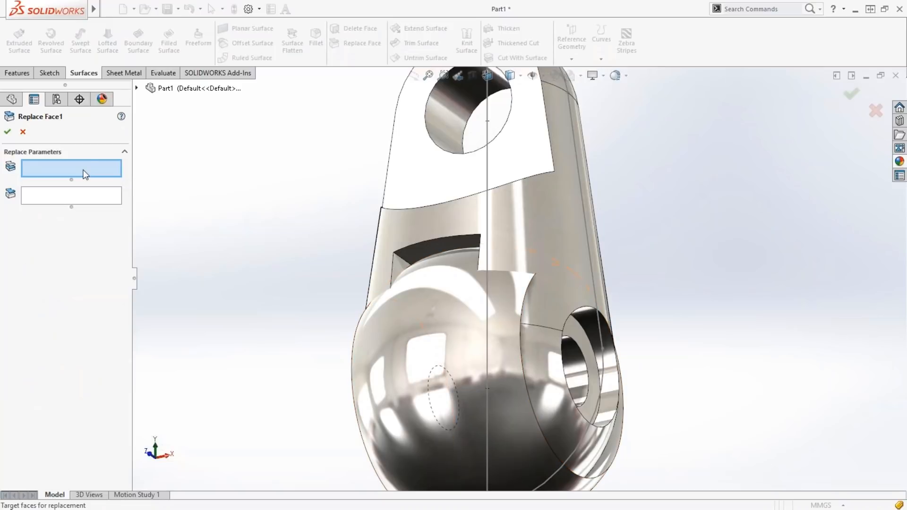
{"action": "left_click", "coordinate": [414, 253]}
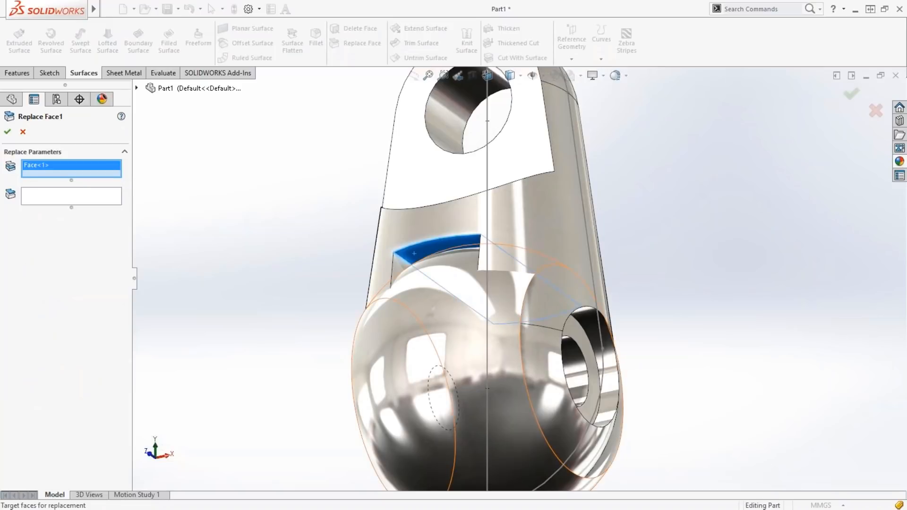
{"action": "left_click", "coordinate": [442, 283]}
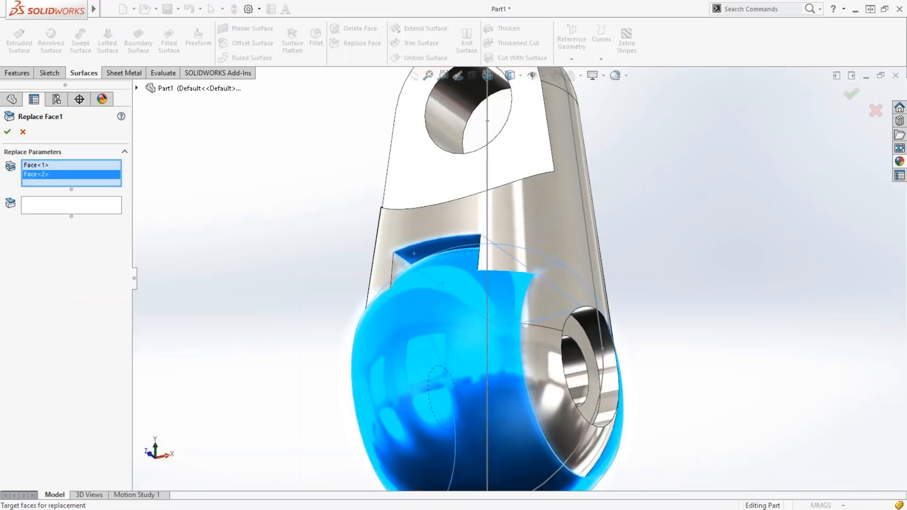
{"action": "key", "text": "Delete"}
{"action": "left_click", "coordinate": [71, 199]}
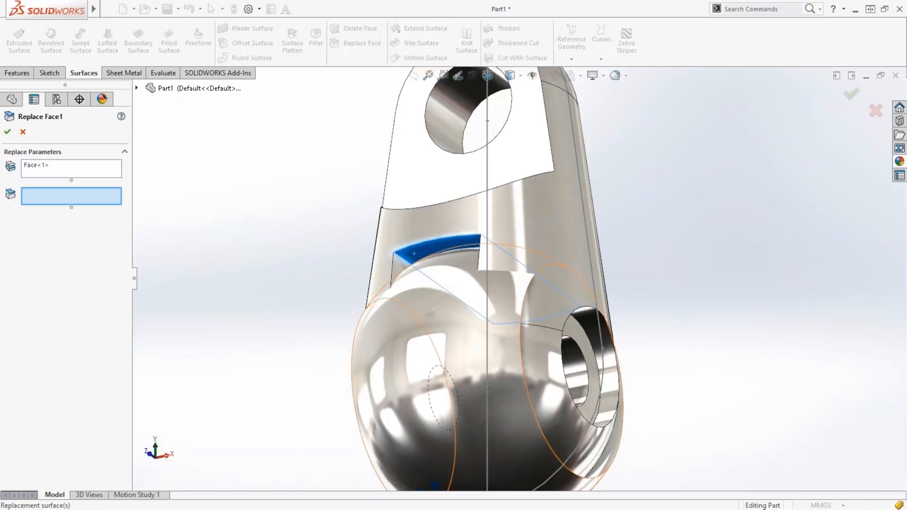
{"action": "left_click", "coordinate": [433, 311]}
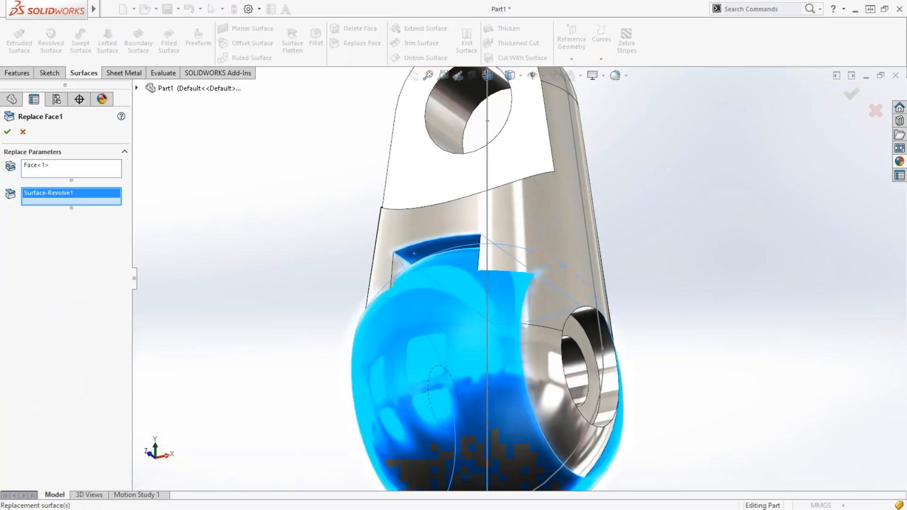
{"action": "left_click", "coordinate": [6, 134]}
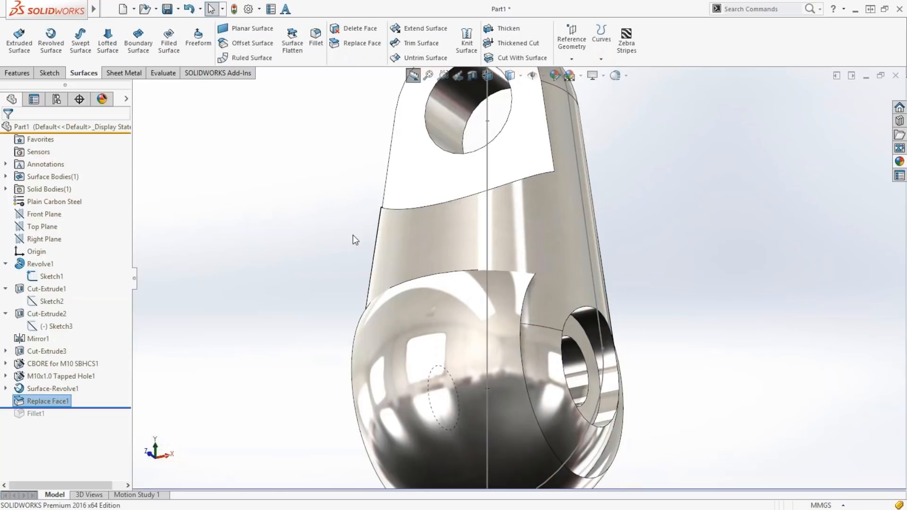
Hide the revolved surface body and examine the replaced end face of the slot.
{"action": "middle_click_drag", "start_coordinate": [431, 312], "coordinate": [431, 299]}
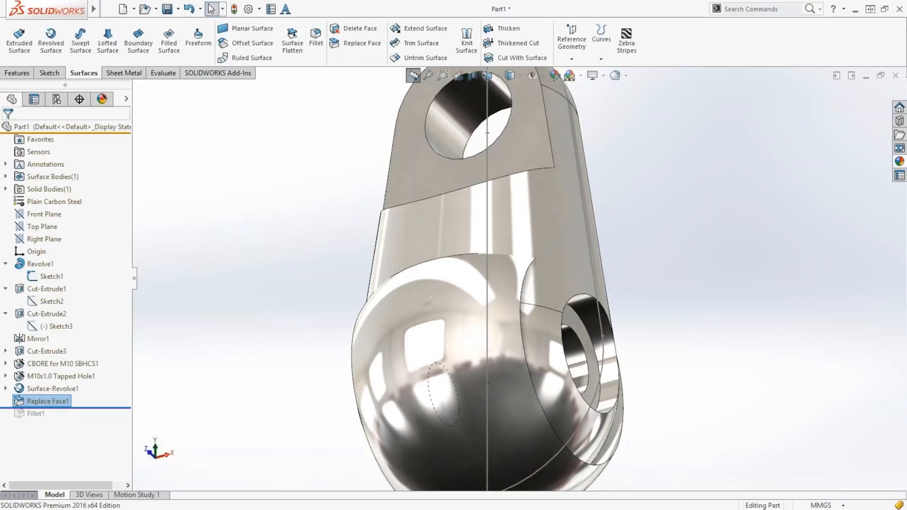
{"action": "left_click", "coordinate": [52, 389]}
{"action": "right_click", "coordinate": [425, 307]}
{"action": "left_click", "coordinate": [282, 272]}
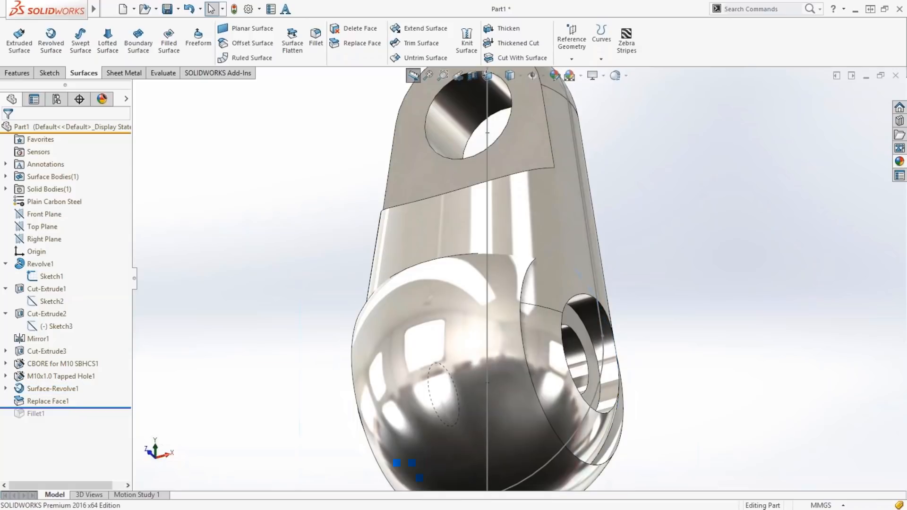
{"action": "key", "text": "Tab"}
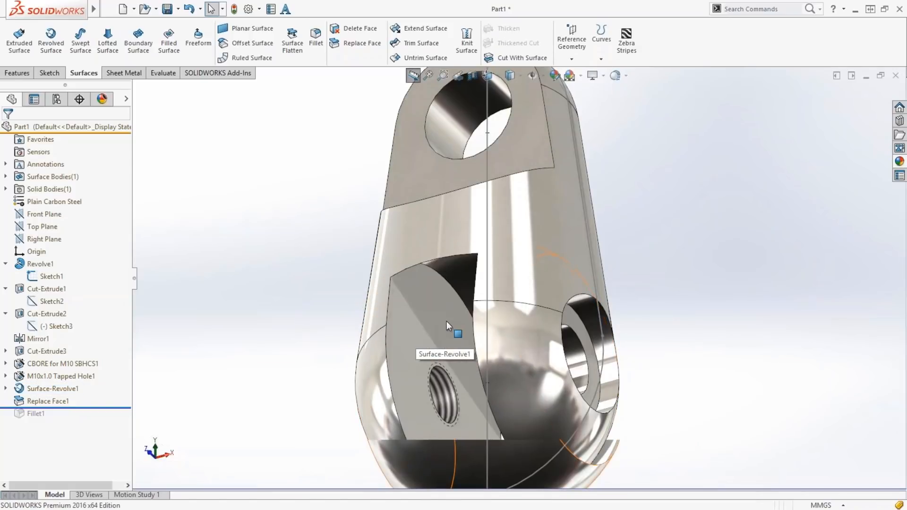
{"action": "middle_click_drag", "start_coordinate": [424, 336], "coordinate": [441, 310]}
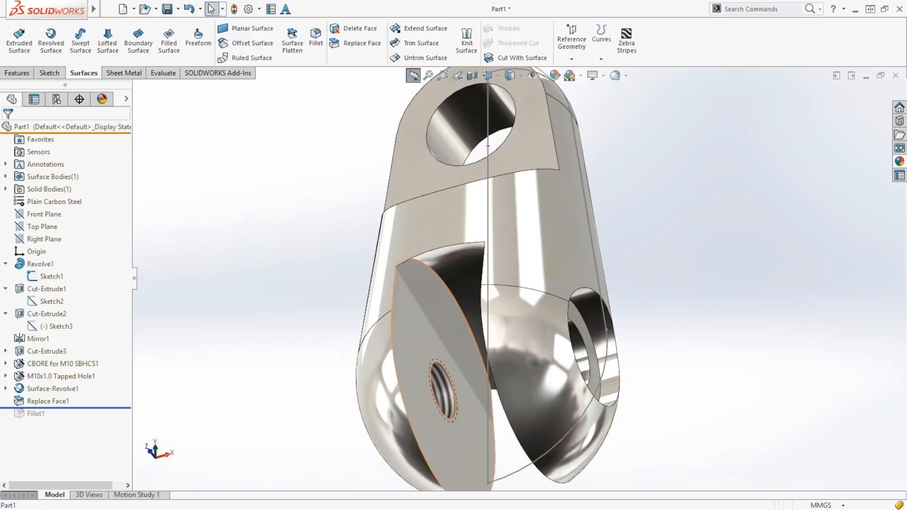
{"action": "middle_click_drag", "start_coordinate": [441, 310], "coordinate": [430, 296], "text": "ctrl"}
{"action": "left_click", "coordinate": [449, 274]}
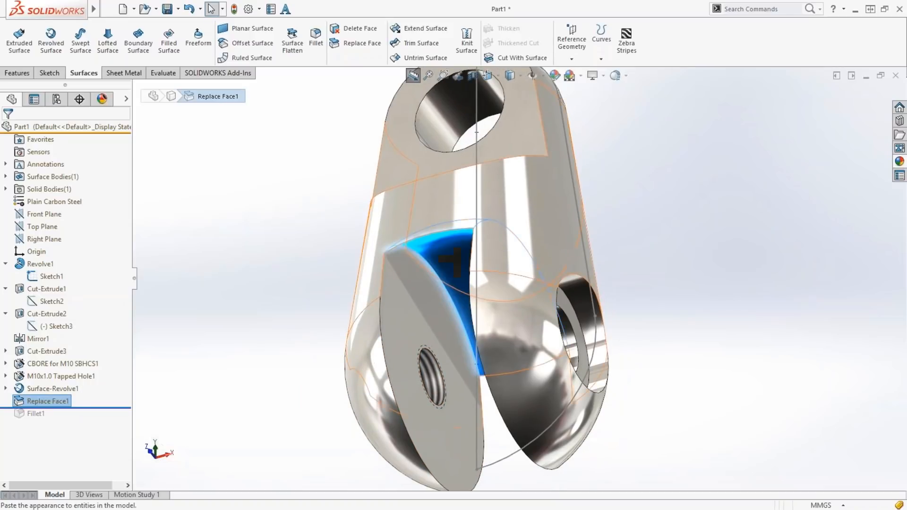
{"action": "left_click", "coordinate": [286, 296]}
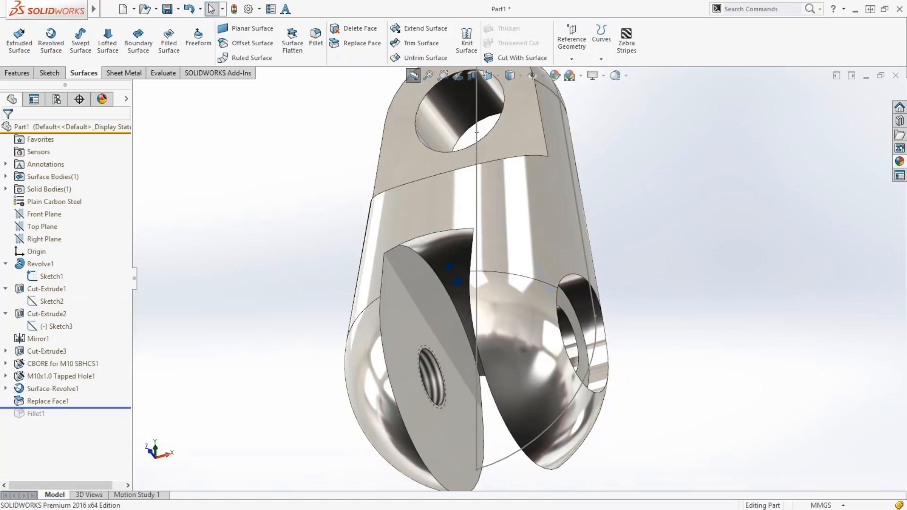
Roll the feature tree forward past the fillet and repair it by adding the replaced slot end face and removing the missing reference.
{"action": "middle_click_drag", "start_coordinate": [286, 296], "coordinate": [284, 347]}
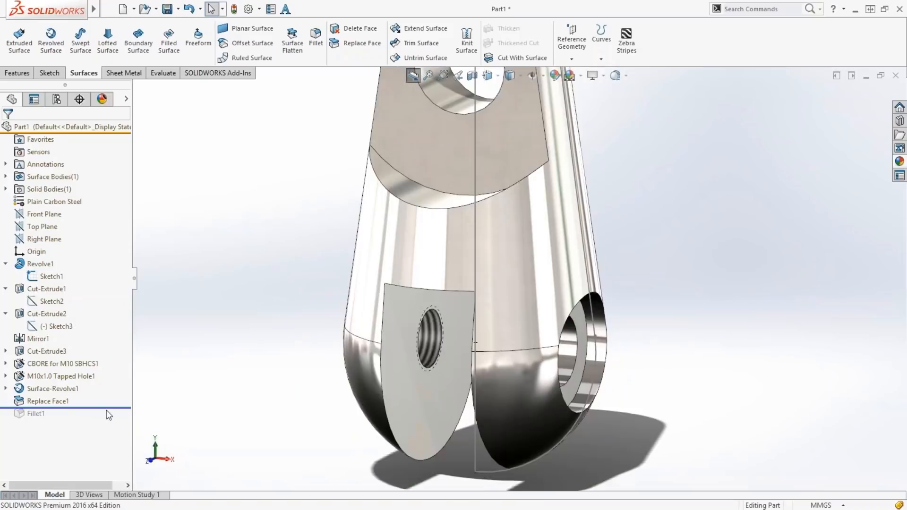
{"action": "left_click_drag", "start_coordinate": [108, 408], "coordinate": [109, 420]}
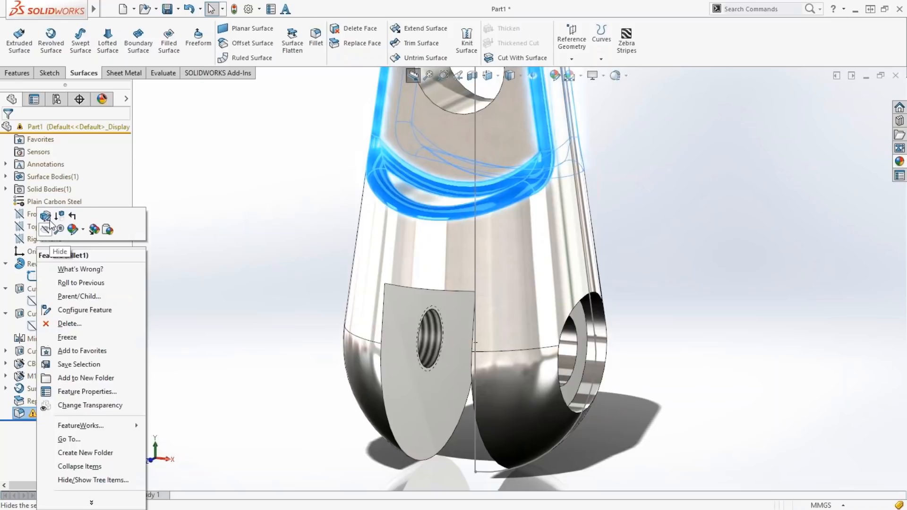
{"action": "left_click", "coordinate": [45, 216]}
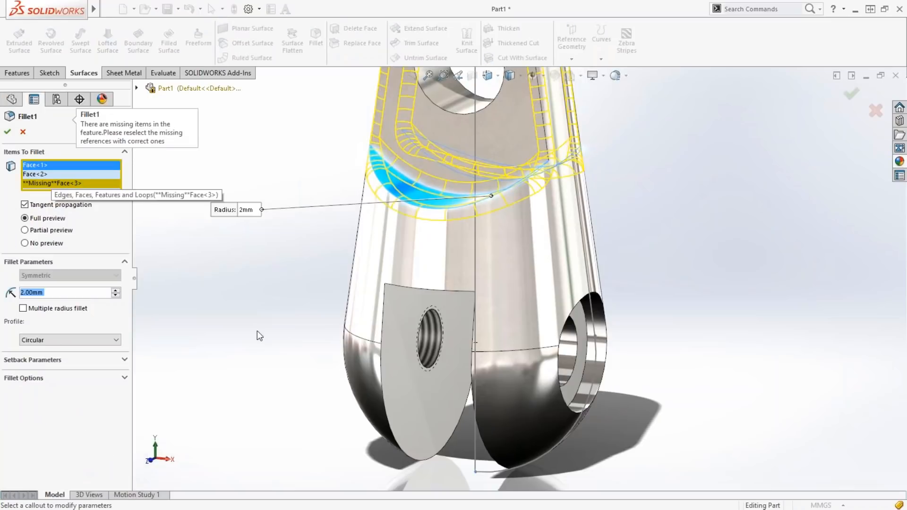
{"action": "middle_click_drag", "start_coordinate": [461, 378], "coordinate": [465, 307]}
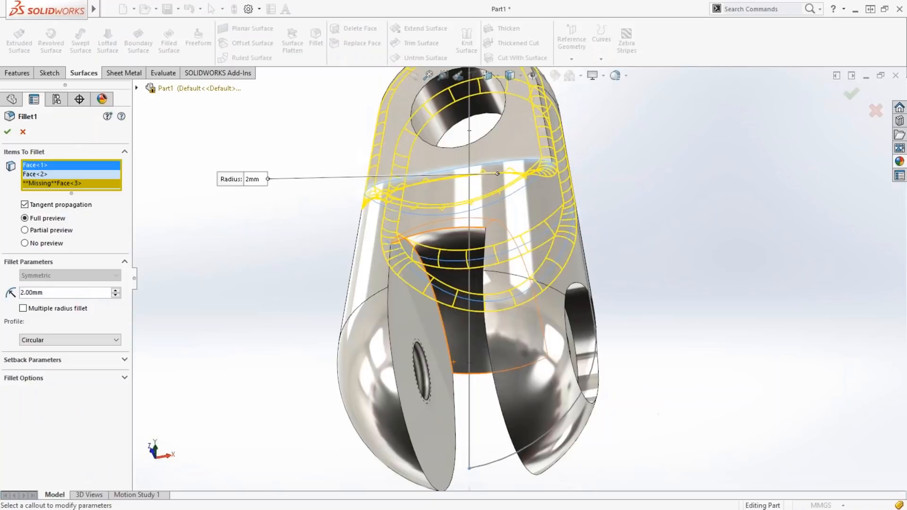
{"action": "left_click", "coordinate": [454, 362]}
{"action": "key", "text": "Return"}
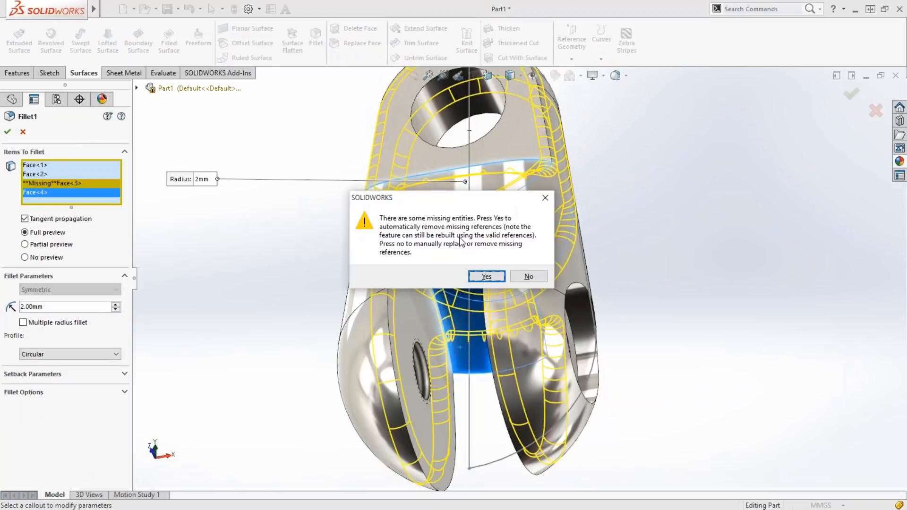
{"action": "key", "text": "Return"}
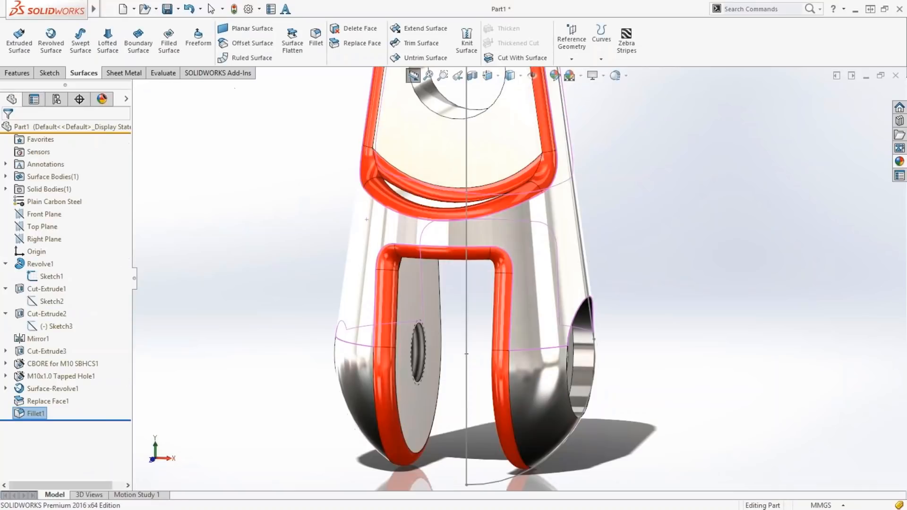
Create a zonal section view of the part using the Front Plane and the Right Plane as cutting planes.
{"action": "scroll", "coordinate": [465, 284], "scroll_direction": "up", "scroll_amount": 3}
{"action": "middle_click_drag", "start_coordinate": [473, 283], "coordinate": [454, 288]}
{"action": "middle_click_drag", "start_coordinate": [436, 220], "coordinate": [446, 198], "text": "ctrl"}
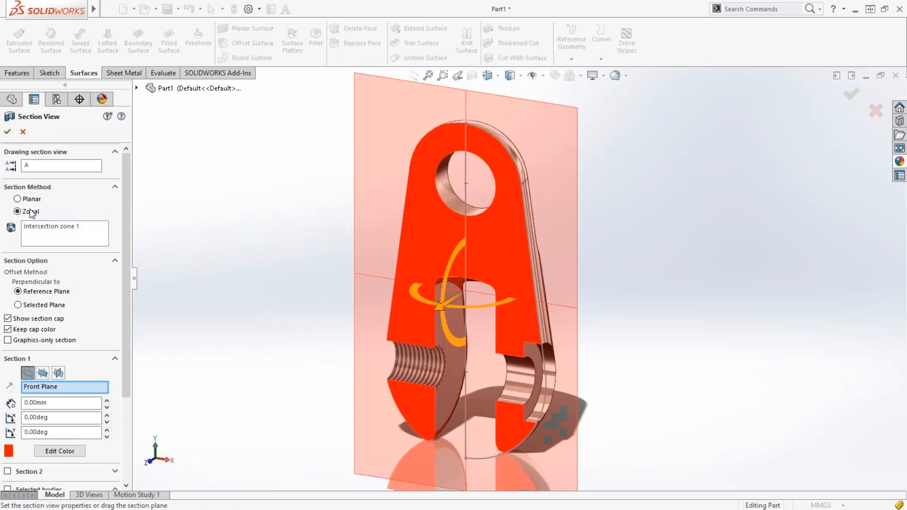
{"action": "left_click", "coordinate": [17, 199]}
{"action": "scroll", "coordinate": [9, 409], "scroll_direction": "down", "scroll_amount": 1}
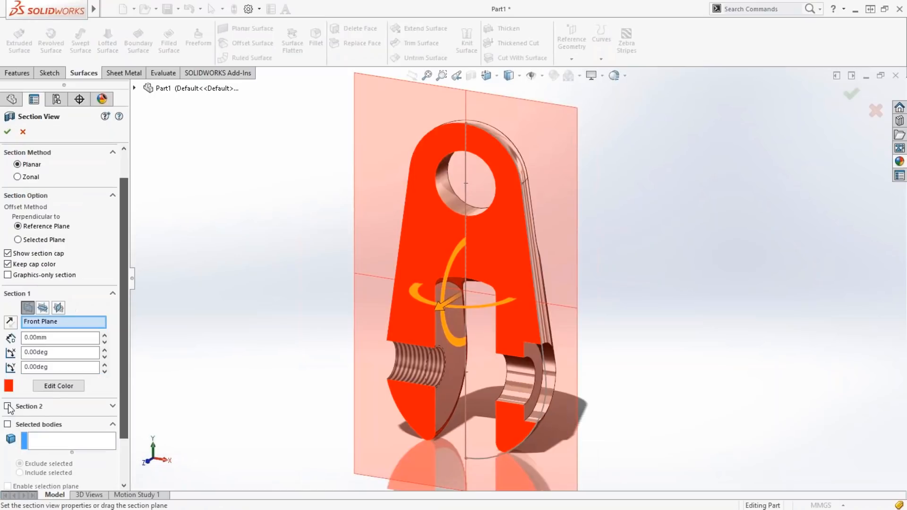
{"action": "left_click", "coordinate": [7, 405]}
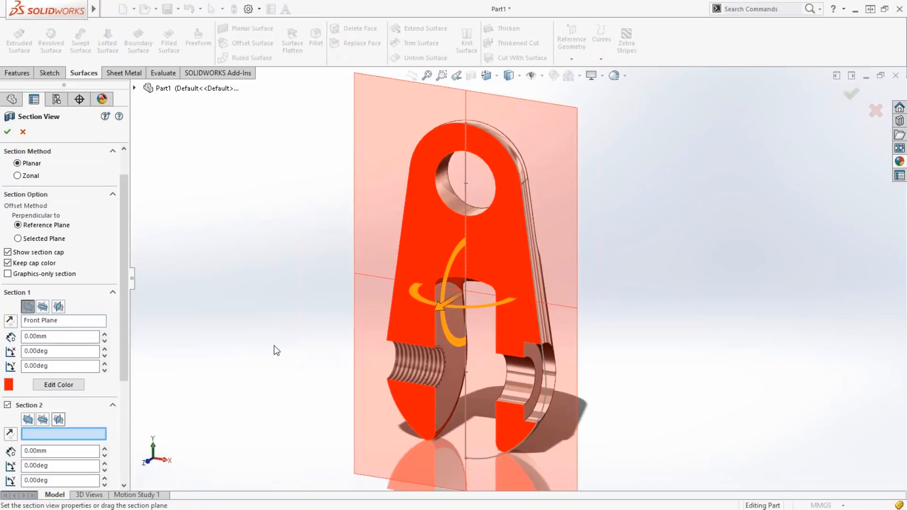
{"action": "middle_click_drag", "start_coordinate": [491, 302], "coordinate": [477, 279]}
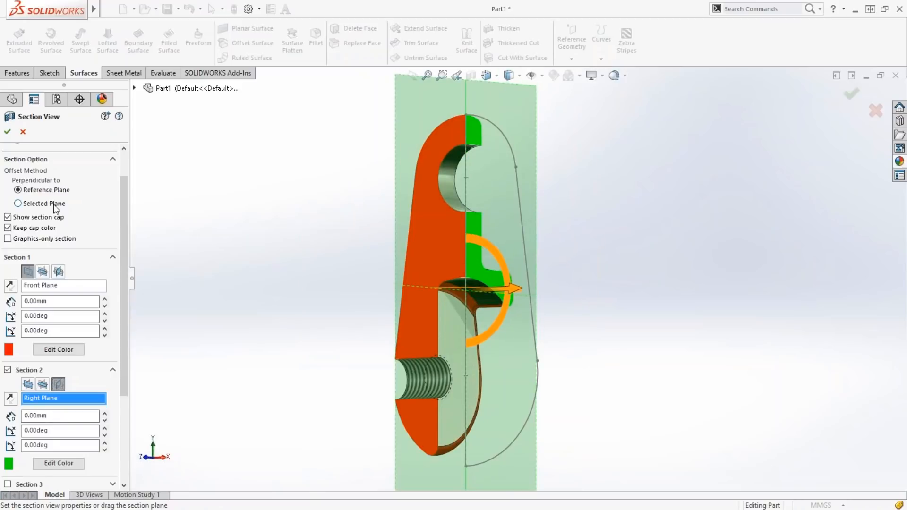
{"action": "scroll", "coordinate": [114, 194], "scroll_direction": "up", "scroll_amount": 1}
{"action": "left_click", "coordinate": [18, 176]}
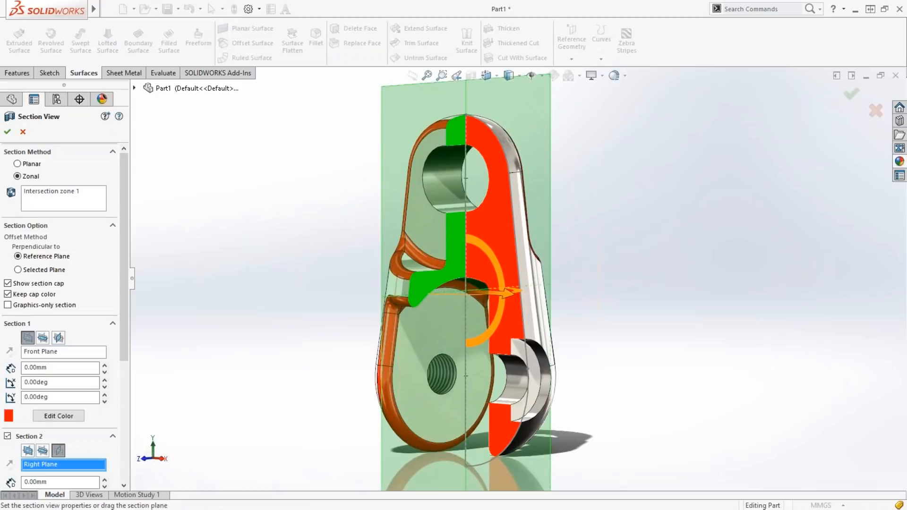
{"action": "middle_click_drag", "start_coordinate": [299, 333], "coordinate": [300, 350]}
{"action": "key", "text": "Return"}
Examine the spherical slot end and its fillets in the section, and turn the section view off.
{"action": "scroll", "coordinate": [391, 256], "scroll_direction": "down", "scroll_amount": 4}
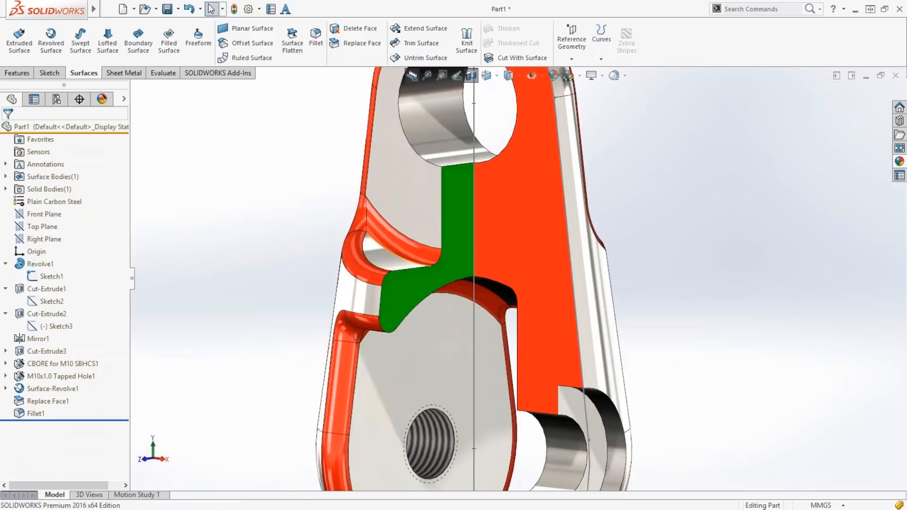
{"action": "middle_click_drag", "start_coordinate": [392, 256], "coordinate": [393, 220]}
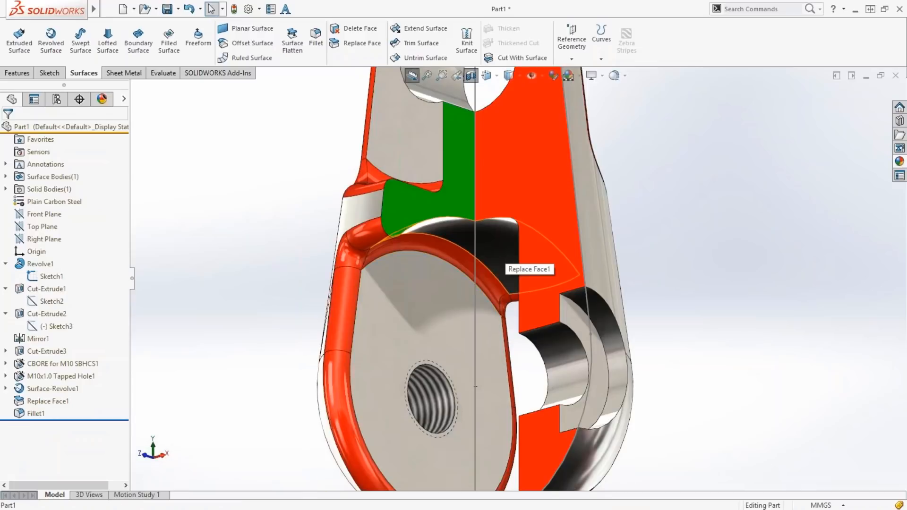
{"action": "middle_click_drag", "start_coordinate": [498, 259], "coordinate": [505, 282]}
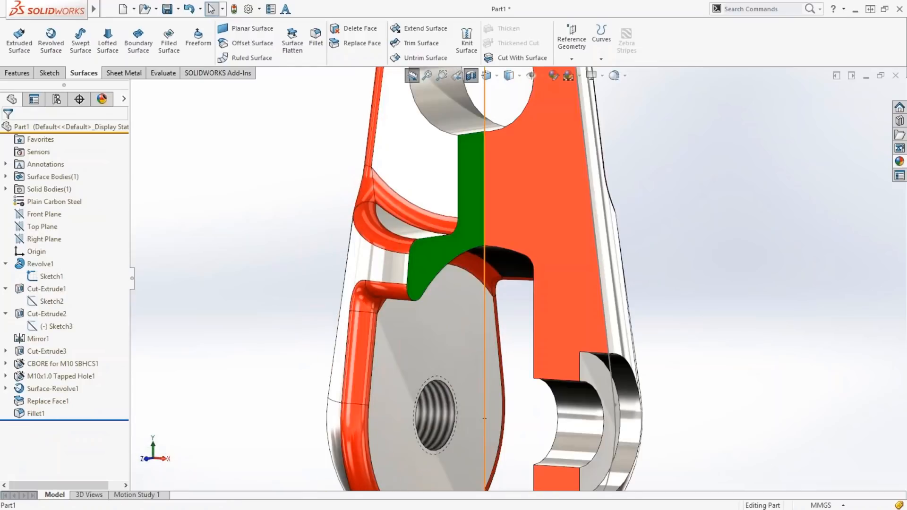
{"action": "left_click", "coordinate": [472, 76]}
{"action": "scroll", "coordinate": [296, 270], "scroll_direction": "up", "scroll_amount": 4}
{"action": "middle_click_drag", "start_coordinate": [318, 290], "coordinate": [322, 302]}
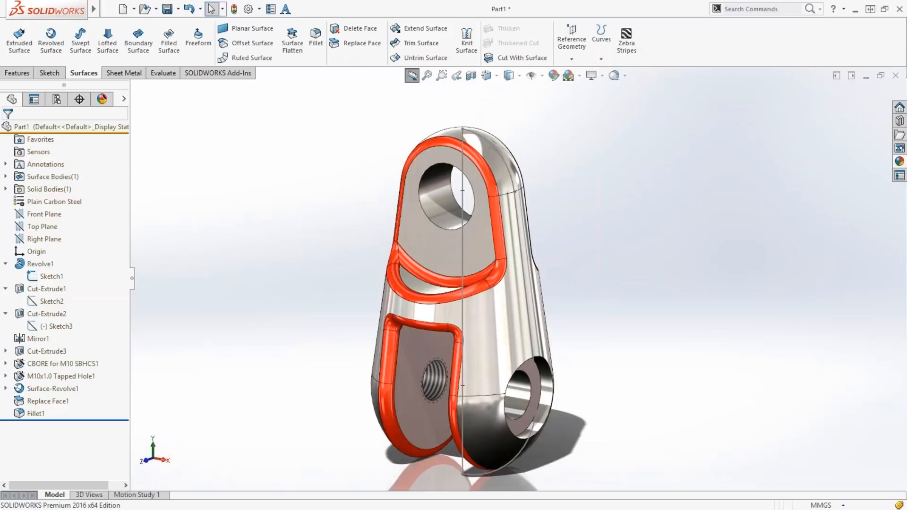
Check the load and fixture requirements in mm2016.PDF in Adobe Reader, and start a SimulationXpress study of the part in SOLIDWORKS.
{"action": "key", "text": "alt+Tab"}
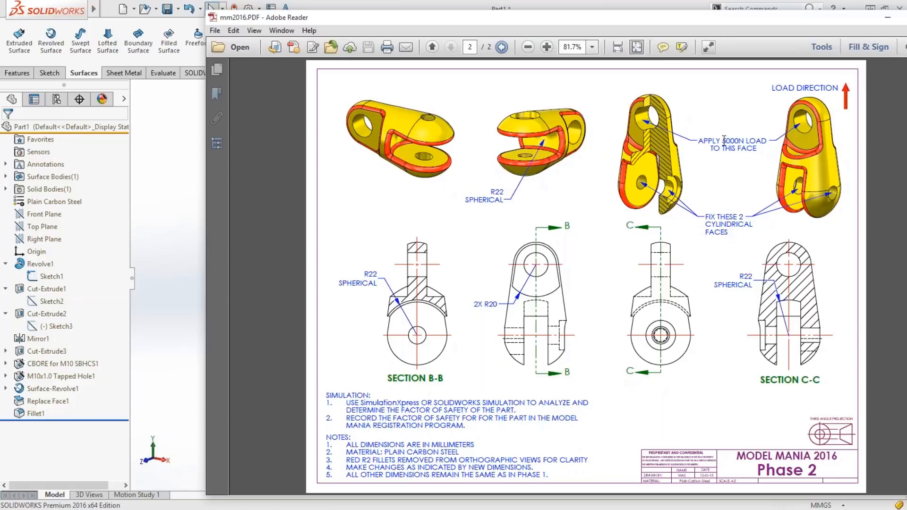
{"action": "key", "text": "alt+Tab"}
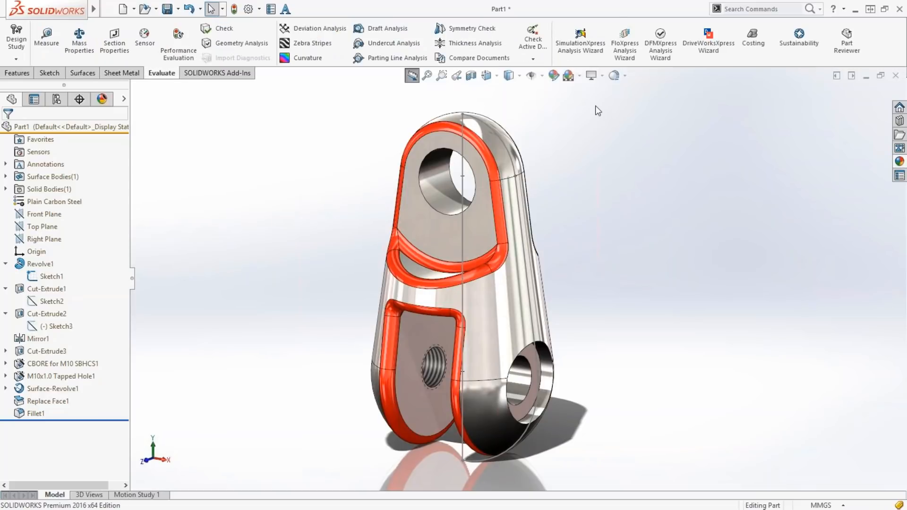
{"action": "left_click", "coordinate": [580, 44]}
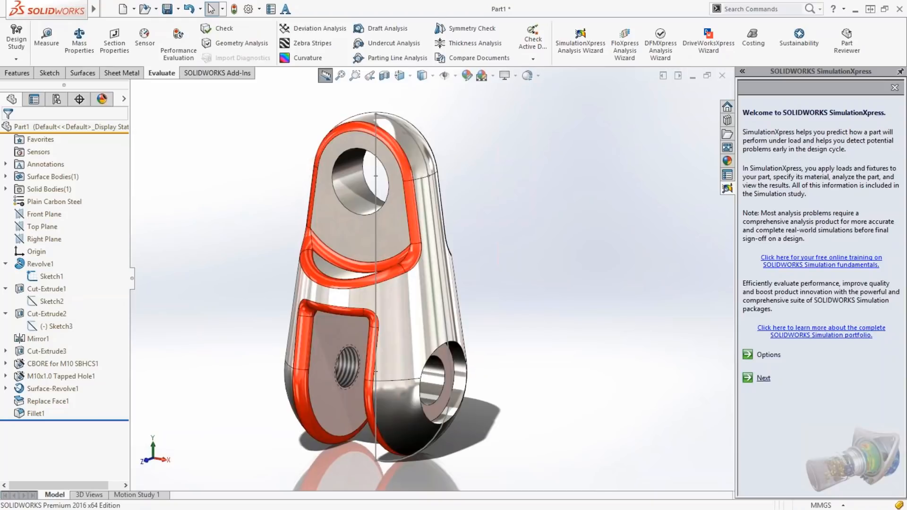
{"action": "left_click", "coordinate": [764, 378]}
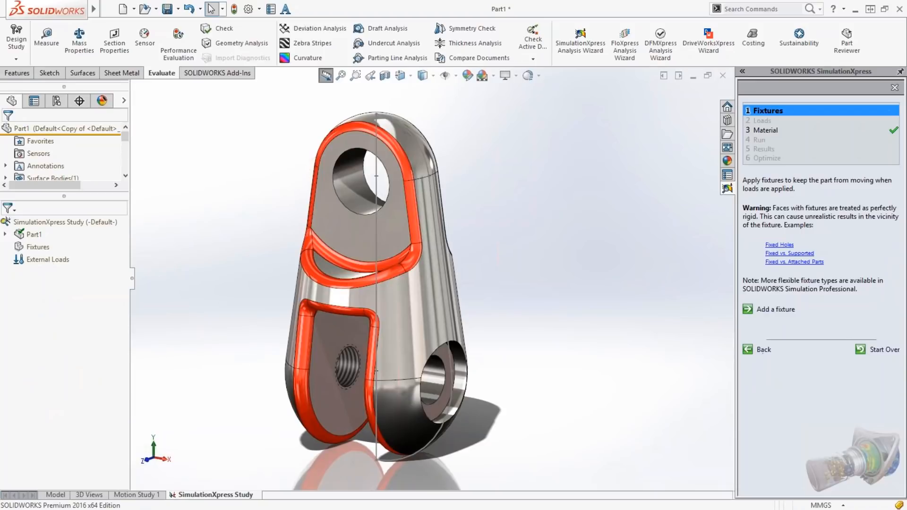
{"action": "left_click", "coordinate": [778, 122]}
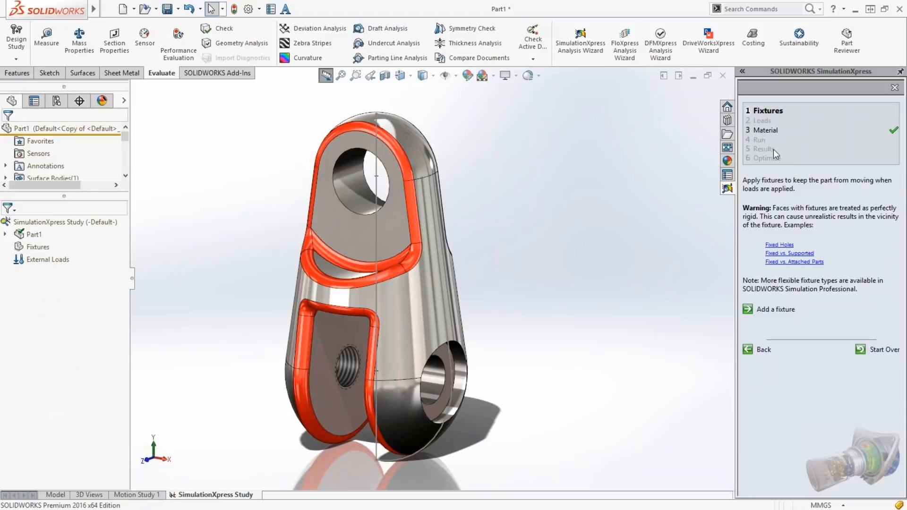
Add a fixed geometry fixture to the cylindrical faces of the M10 tapped hole and the counterbored hole's smaller bore.
{"action": "left_click", "coordinate": [775, 311]}
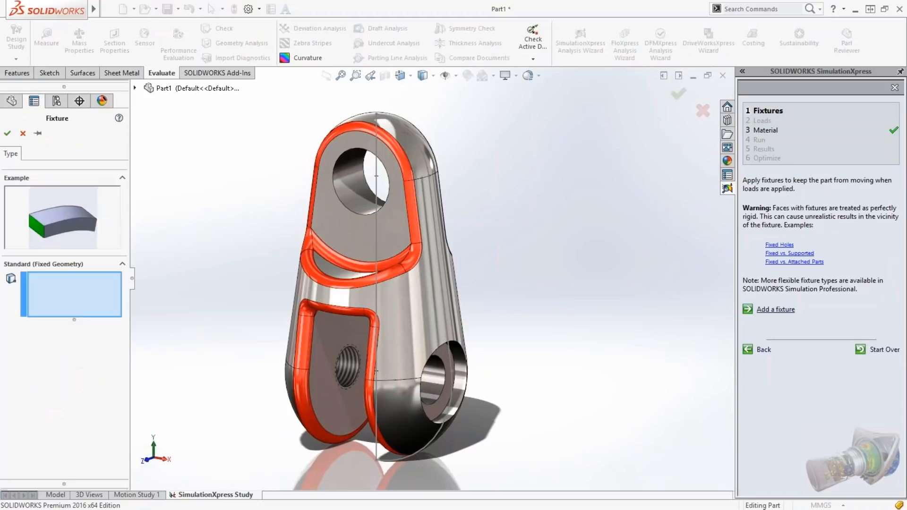
{"action": "left_click", "coordinate": [350, 372]}
{"action": "left_click", "coordinate": [425, 388]}
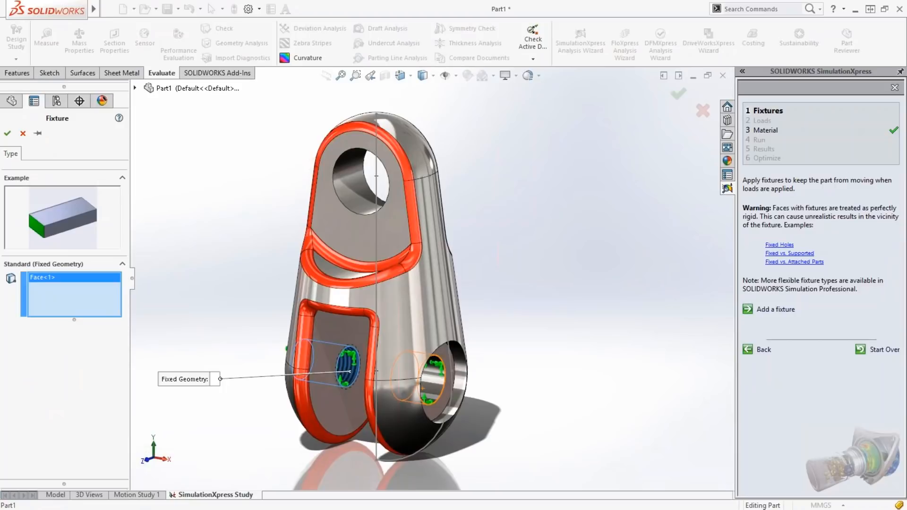
{"action": "left_click", "coordinate": [428, 385]}
{"action": "right_click", "coordinate": [431, 384]}
{"action": "left_click", "coordinate": [456, 444]}
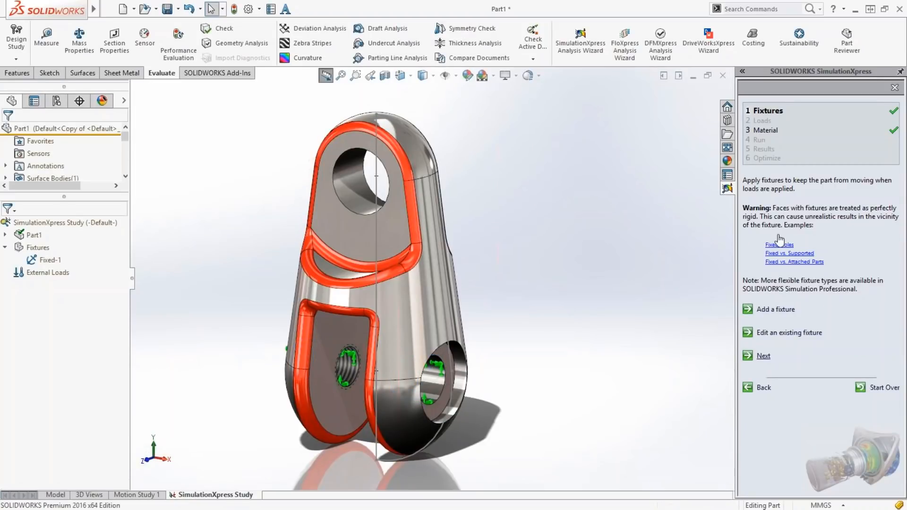
Apply a 5000 N force to the cylindrical face of the large upper hole, directed normal to the Top Plane.
{"action": "left_click", "coordinate": [764, 355]}
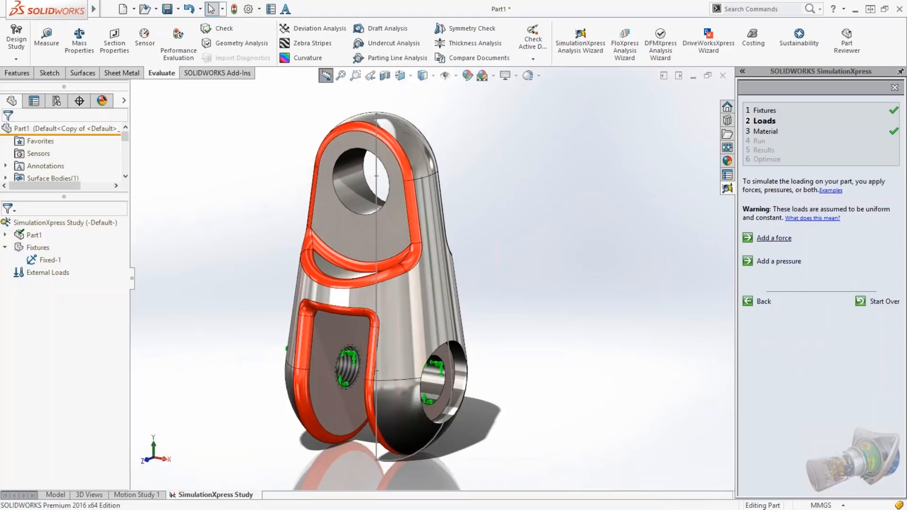
{"action": "left_click", "coordinate": [775, 238]}
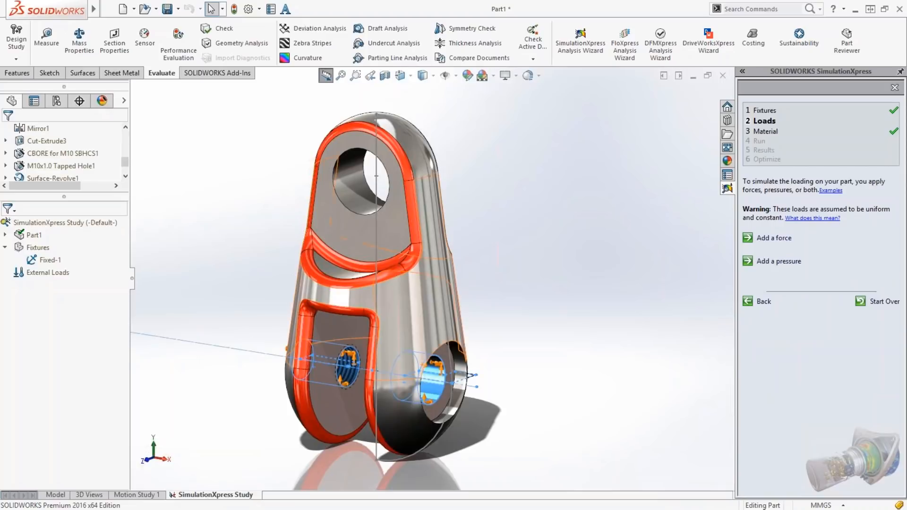
{"action": "left_click", "coordinate": [783, 239]}
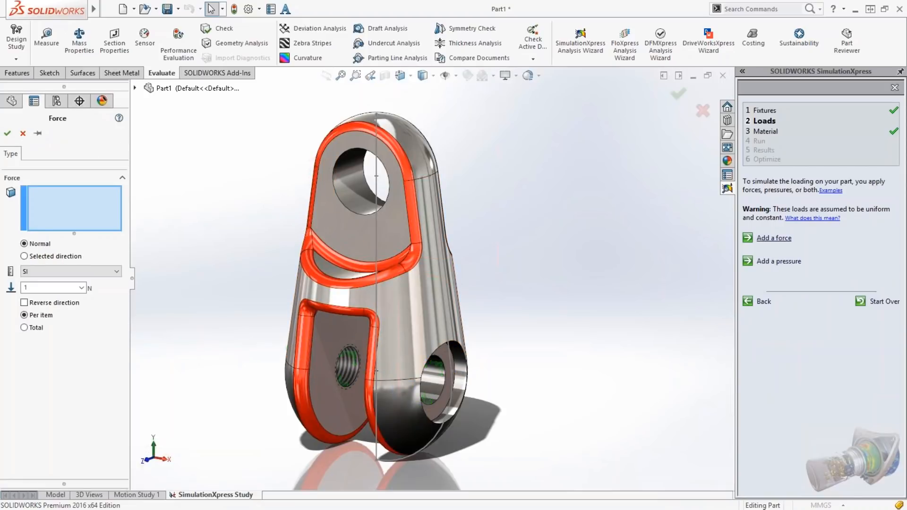
{"action": "left_click", "coordinate": [359, 200]}
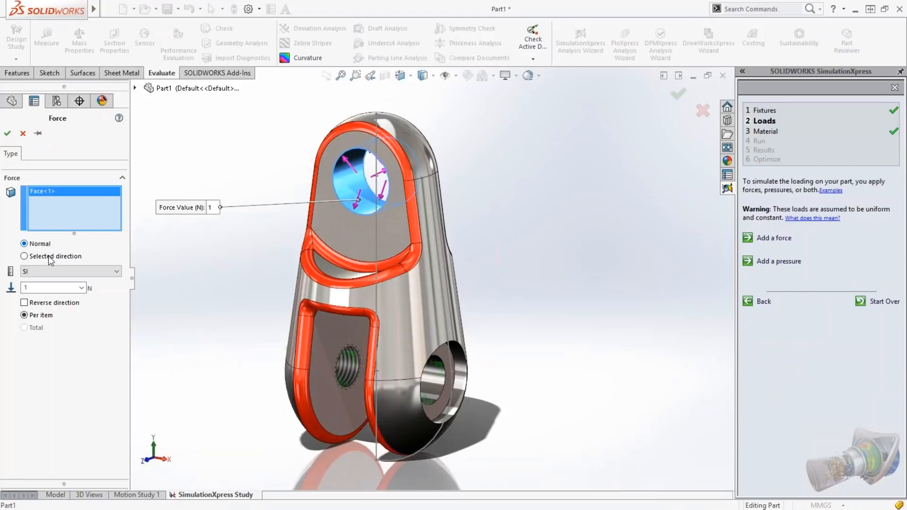
{"action": "left_click", "coordinate": [24, 256]}
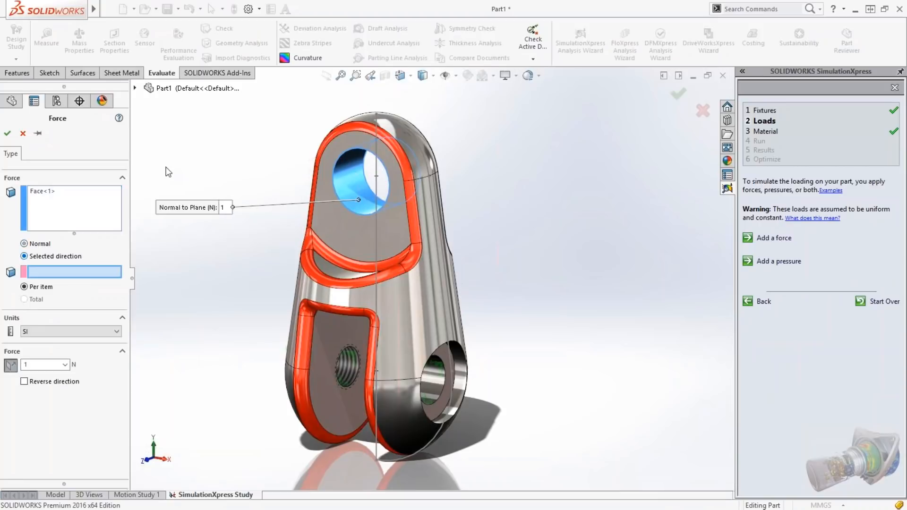
{"action": "left_click", "coordinate": [135, 88]}
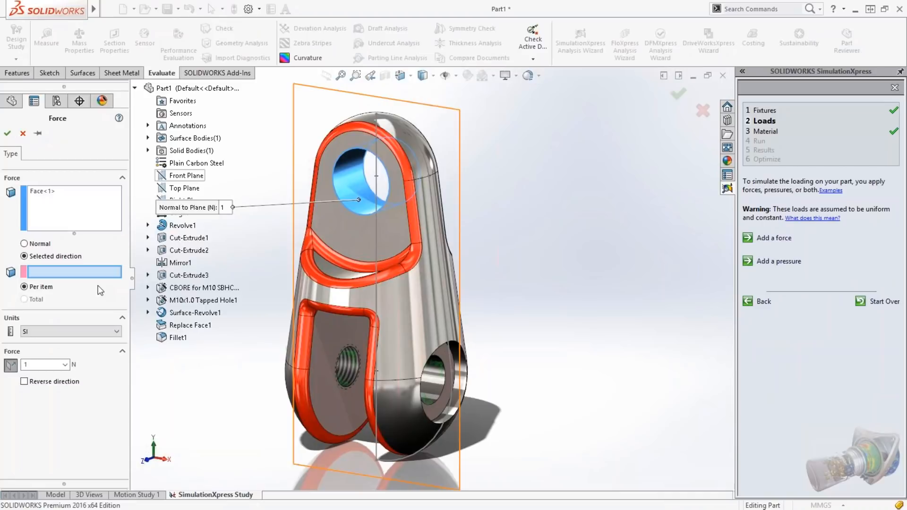
{"action": "left_click", "coordinate": [184, 188]}
{"action": "double_click", "coordinate": [35, 365]}
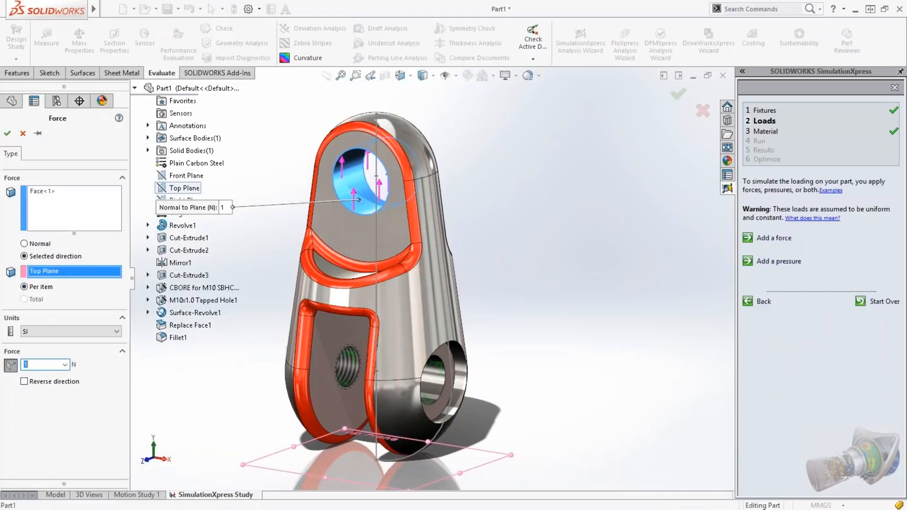
{"action": "type", "text": "5000"}
{"action": "key", "text": "Return"}
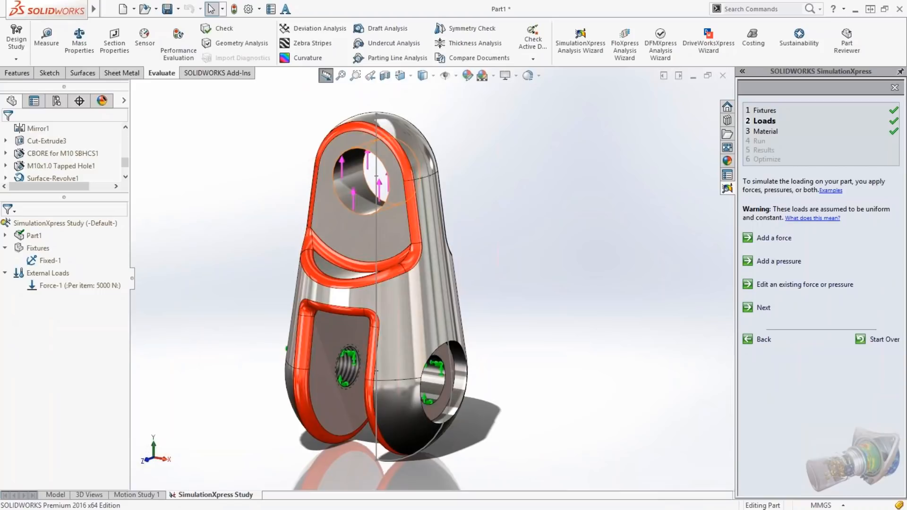
Run the simulation and accept the animated deformation as expected to continue to the results.
{"action": "left_click", "coordinate": [764, 308]}
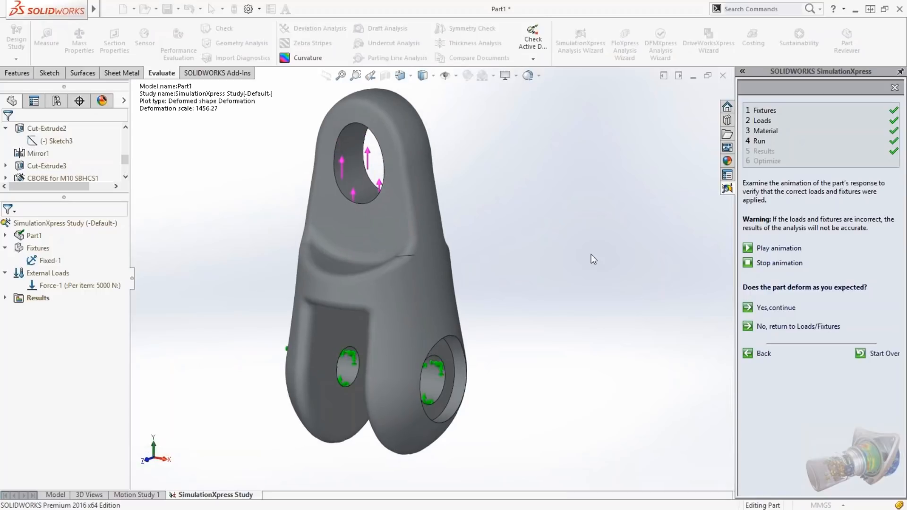
{"action": "middle_click_drag", "start_coordinate": [591, 254], "coordinate": [597, 278]}
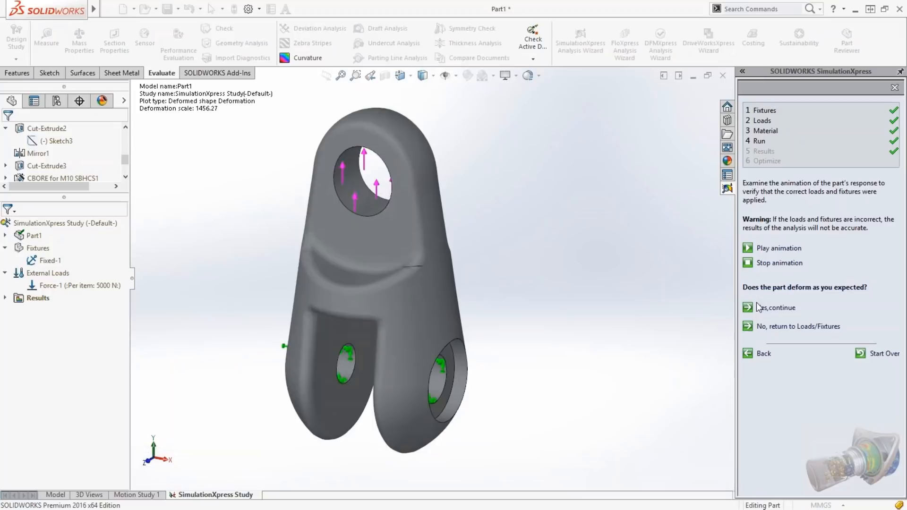
{"action": "left_click", "coordinate": [776, 308]}
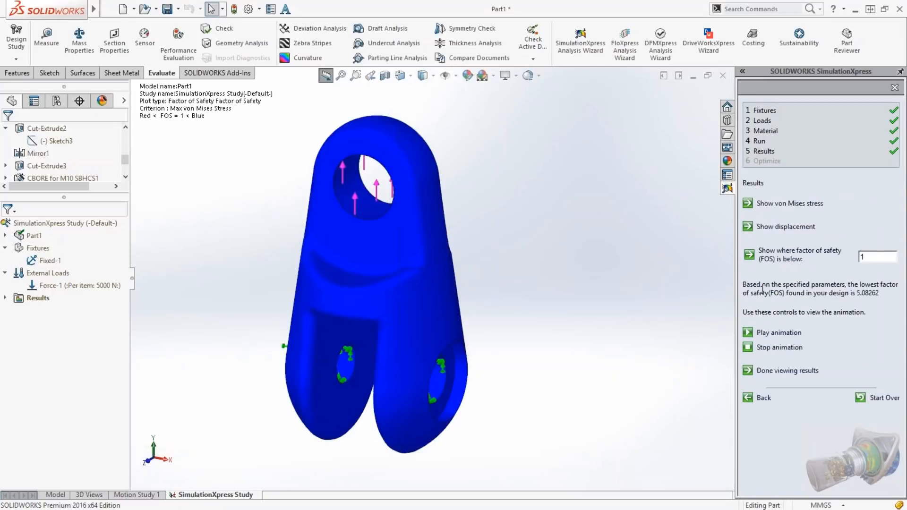
View the von Mises stress and displacement plots, and plot where the factor of safety is below 10.
{"action": "left_click", "coordinate": [790, 203]}
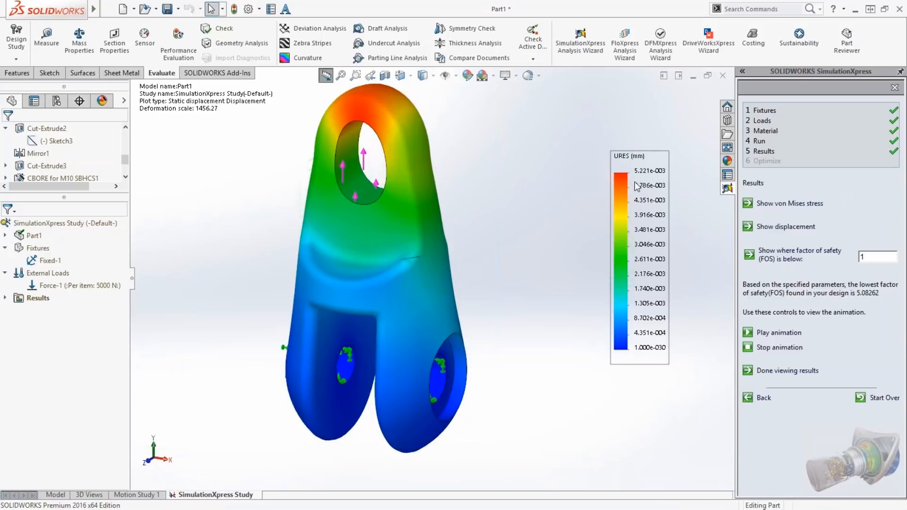
{"action": "left_click", "coordinate": [783, 257]}
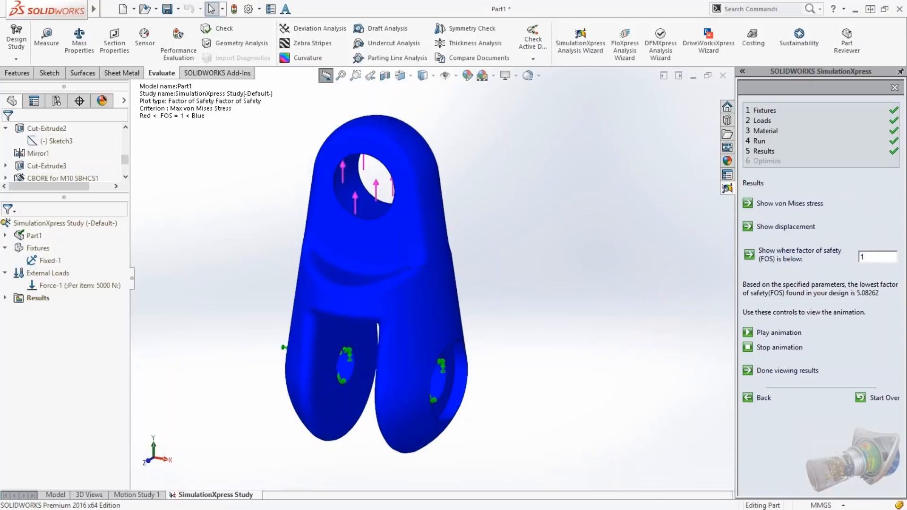
{"action": "left_click", "coordinate": [896, 259]}
{"action": "type", "text": "10"}
{"action": "key", "text": "Return"}
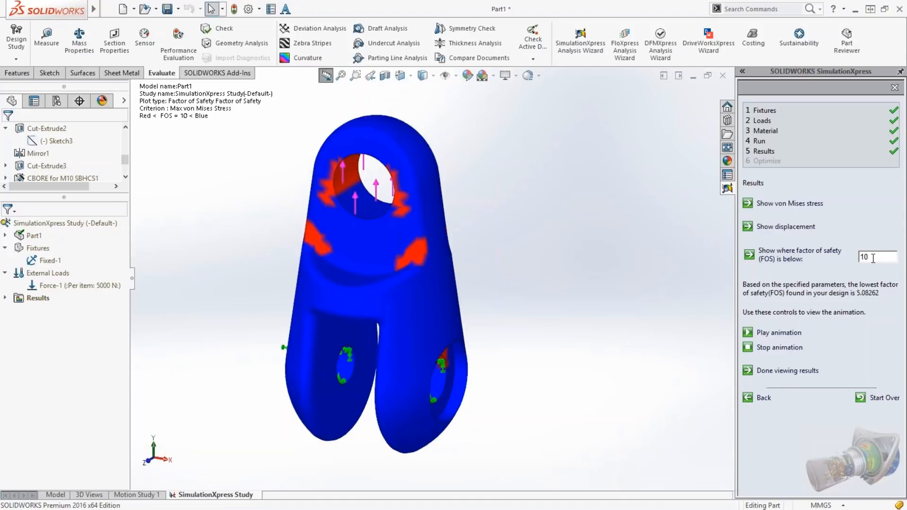
{"action": "middle_click_drag", "start_coordinate": [529, 274], "coordinate": [529, 267]}
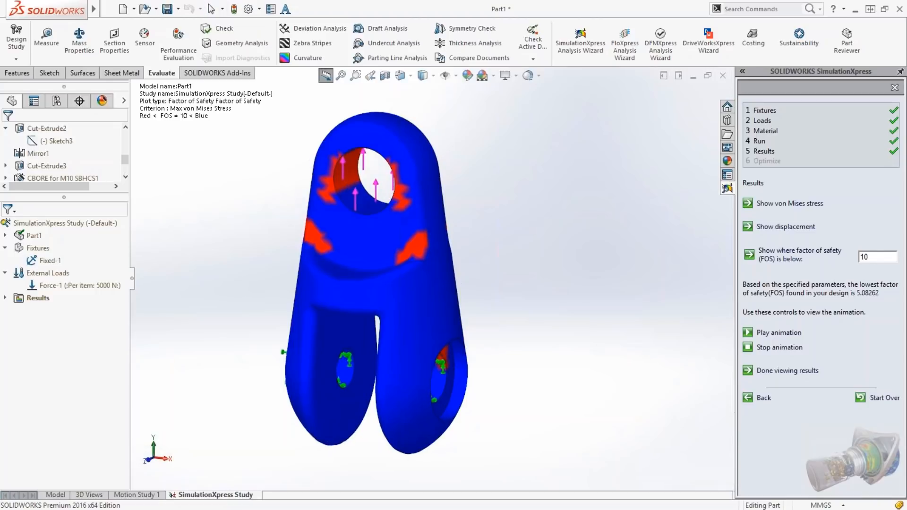